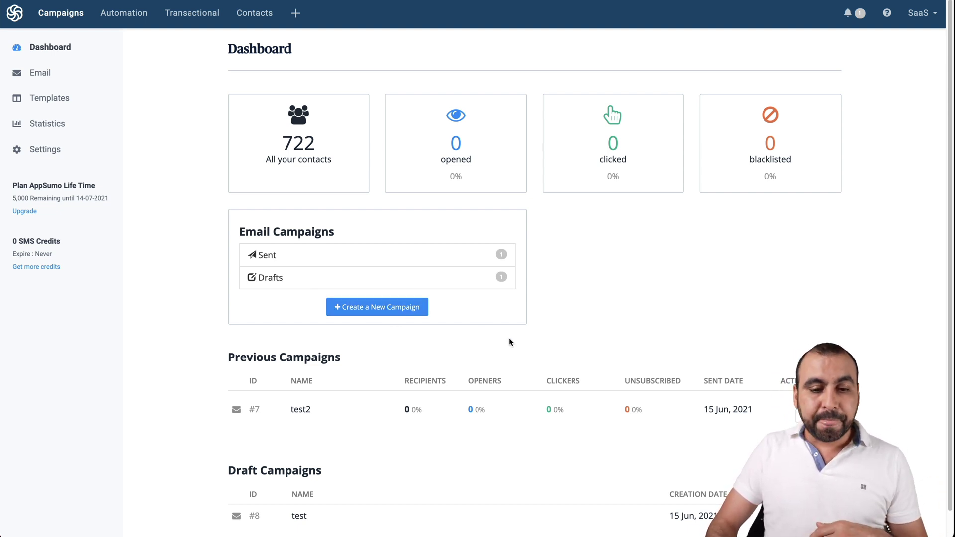
# Step: Go from Email campaigns to the Templates list and start a new email template
pyautogui.scroll(-1, 509, 338)
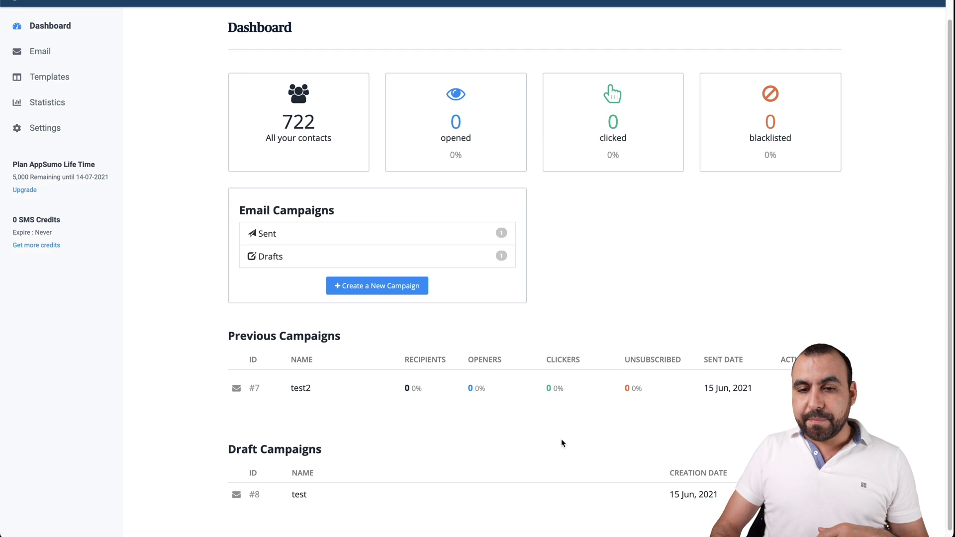
pyautogui.scroll(1, 561, 439)
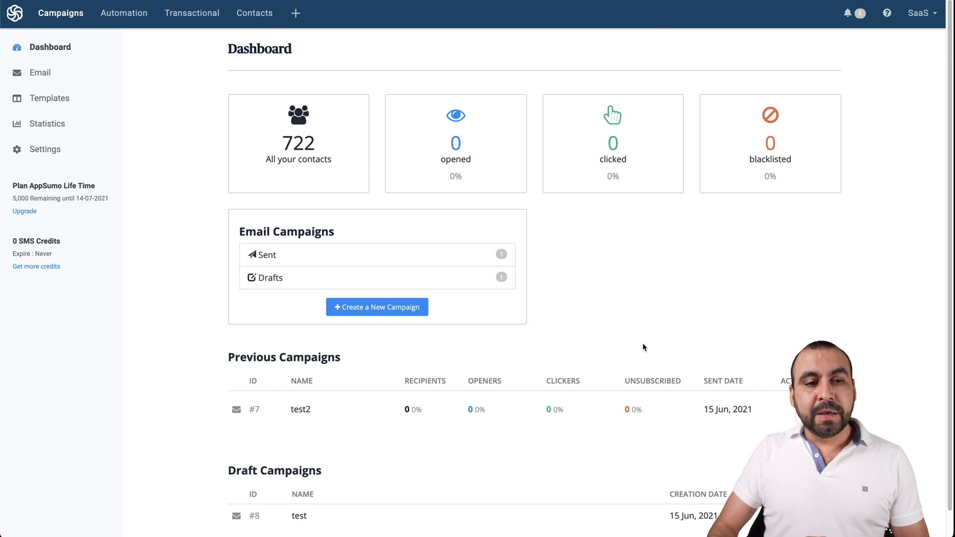
pyautogui.click(40, 73)
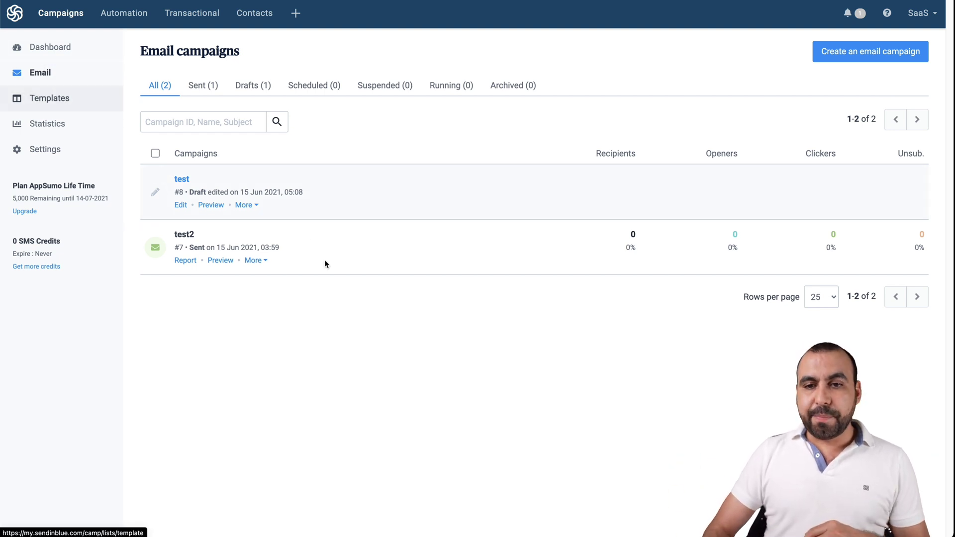
pyautogui.click(49, 98)
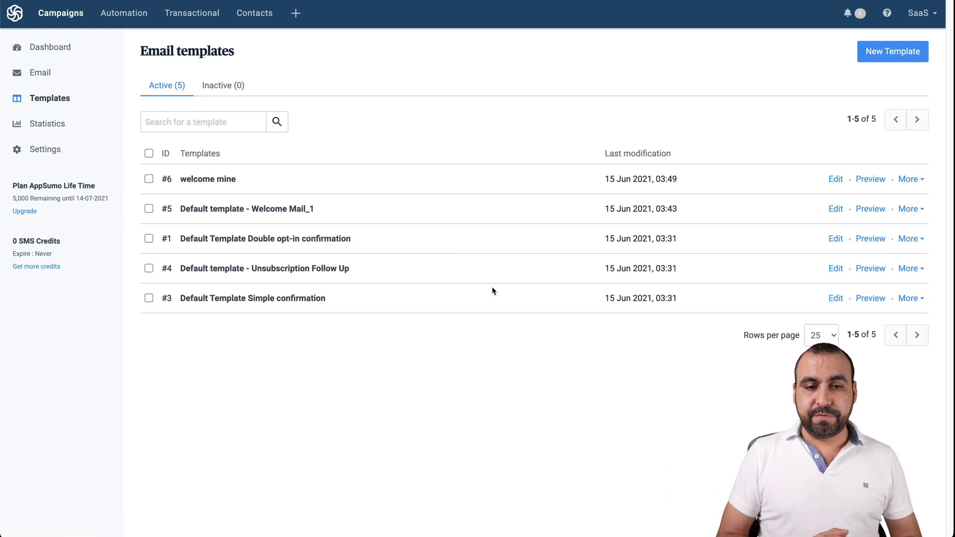
pyautogui.click(892, 52)
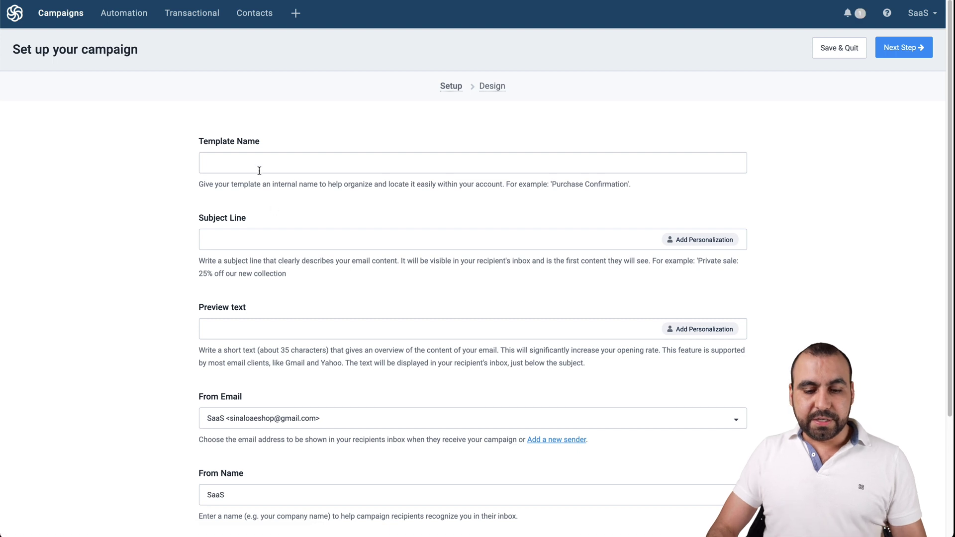
# Step: Name the new template 'test' and give it the subject line 'text'
pyautogui.click(259, 170)
pyautogui.write('test')
pyautogui.click(258, 239)
pyautogui.write('te')
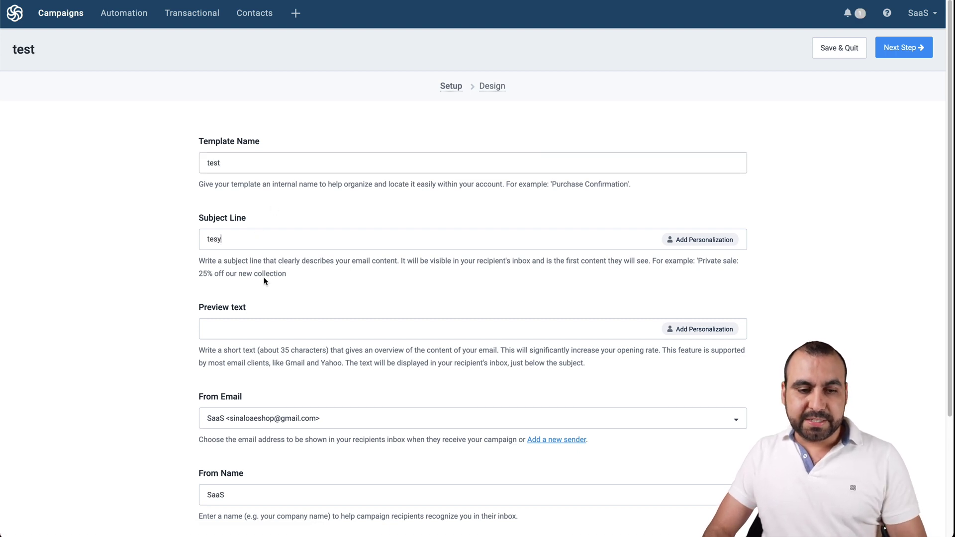
# Step: Expand the template's advanced options below the preview text field
pyautogui.scroll(-3, 263, 276)
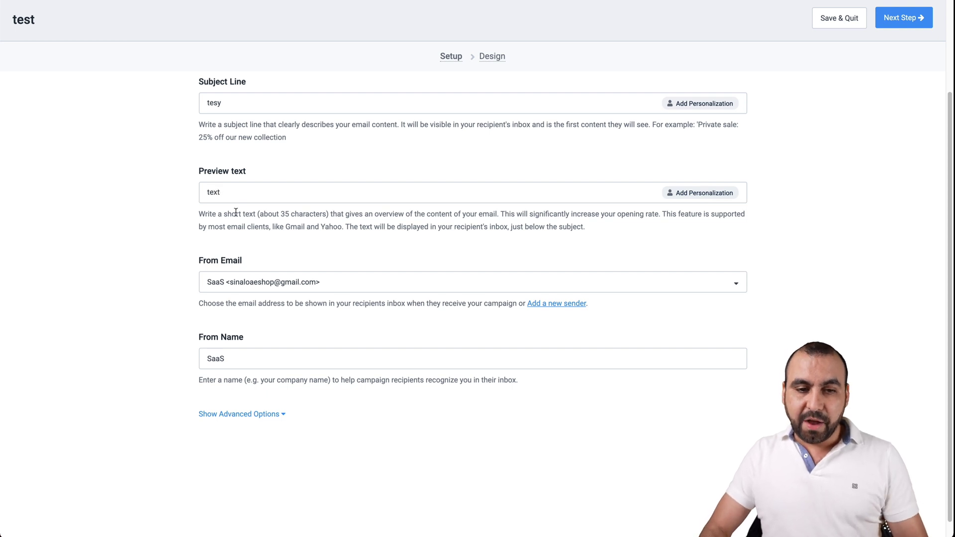
pyautogui.scroll(-1, 244, 262)
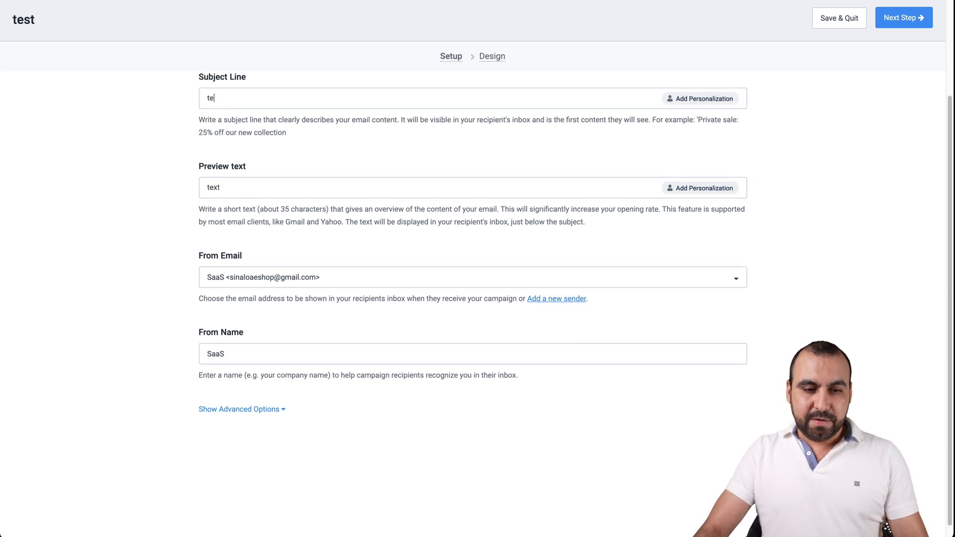
pyautogui.scroll(-1, 157, 271)
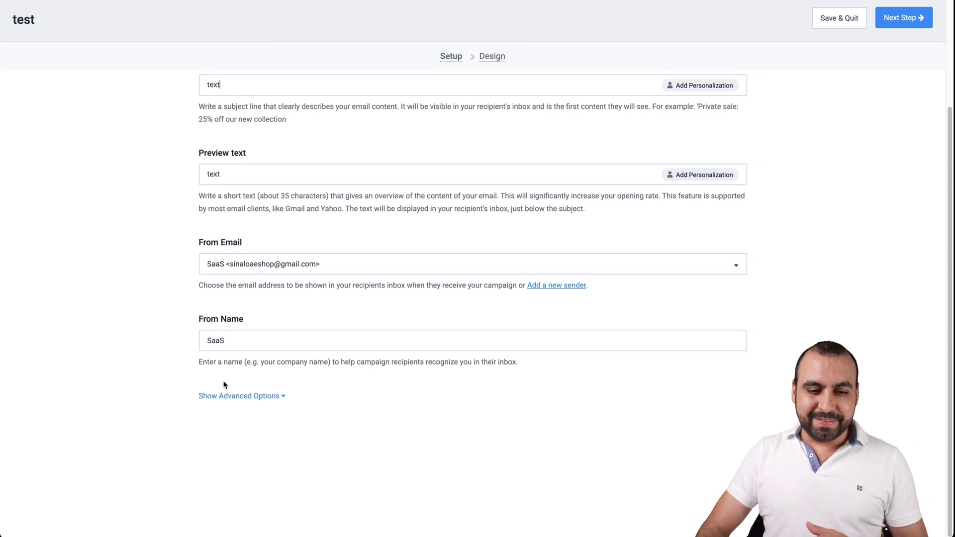
pyautogui.click(234, 394)
pyautogui.scroll(-5, 326, 409)
pyautogui.scroll(-3, 326, 409)
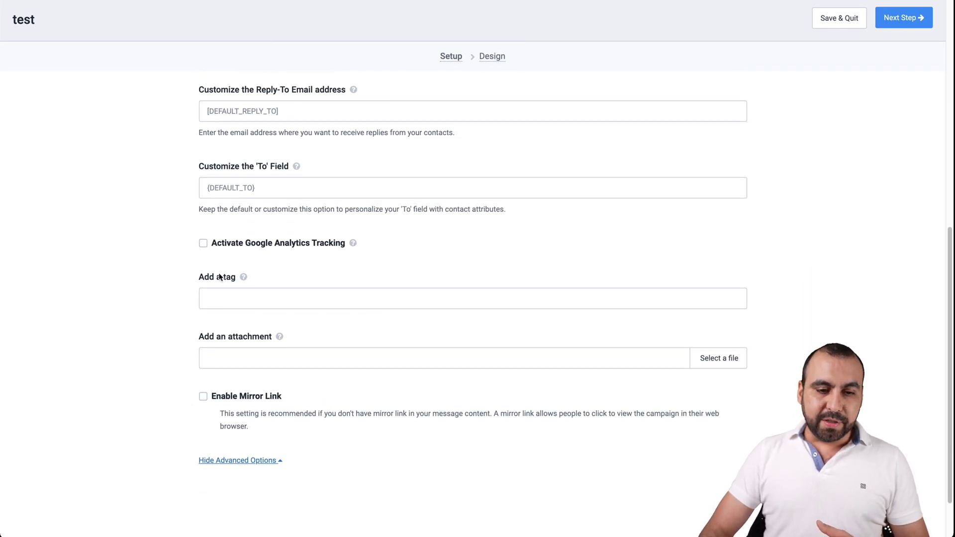
# Step: Move on to the Design step and browse the Template Gallery
pyautogui.click(901, 18)
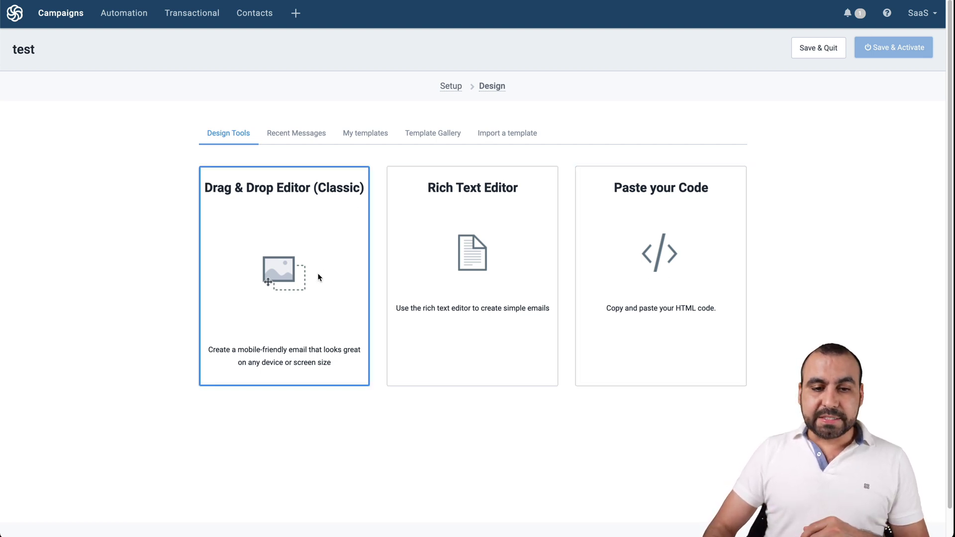
pyautogui.click(432, 135)
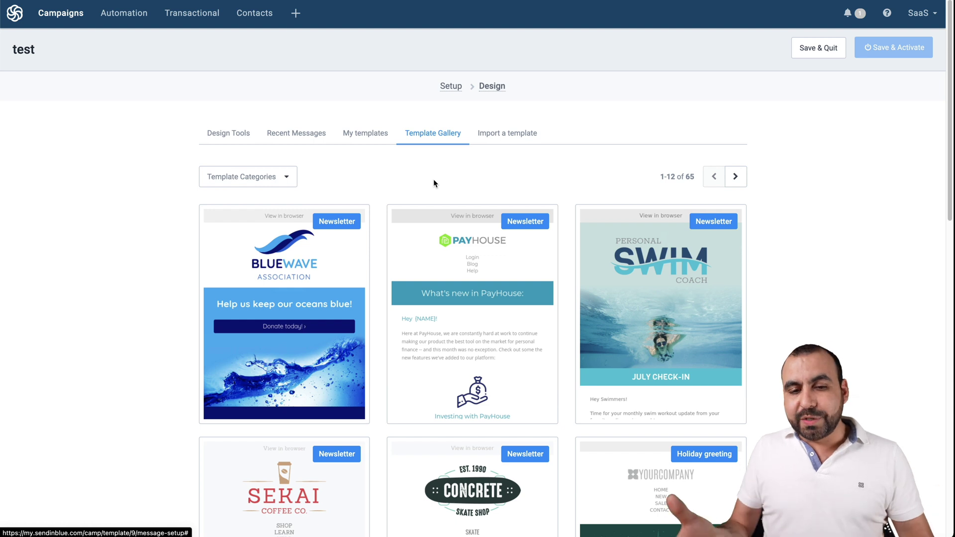
pyautogui.scroll(-5, 434, 183)
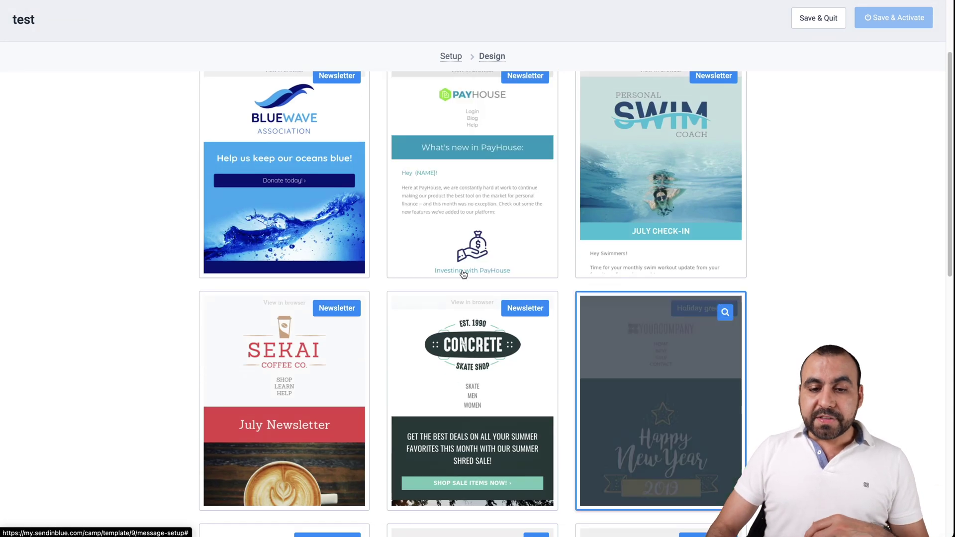
pyautogui.scroll(-10, 473, 382)
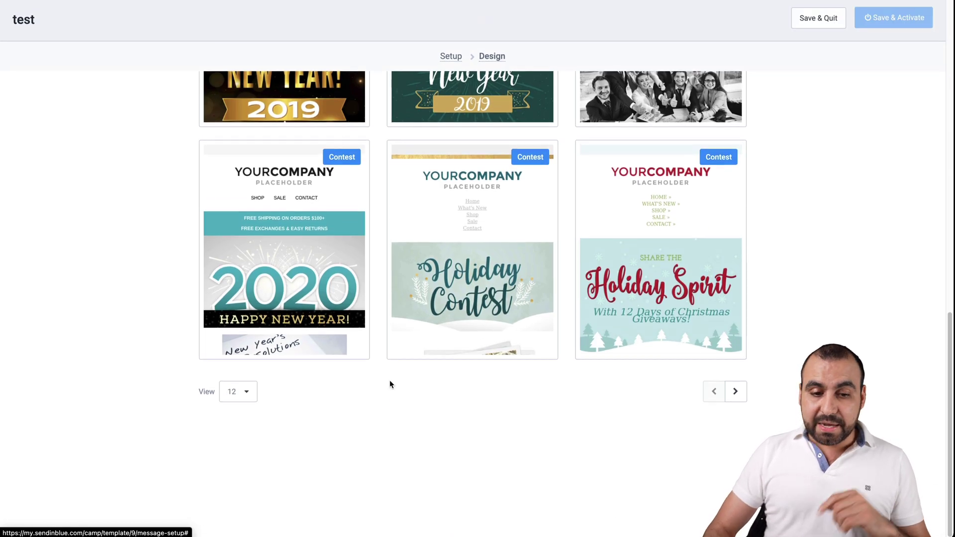
# Step: Show 96 templates per page so all 65 templates appear on one page
pyautogui.click(238, 391)
pyautogui.click(245, 370)
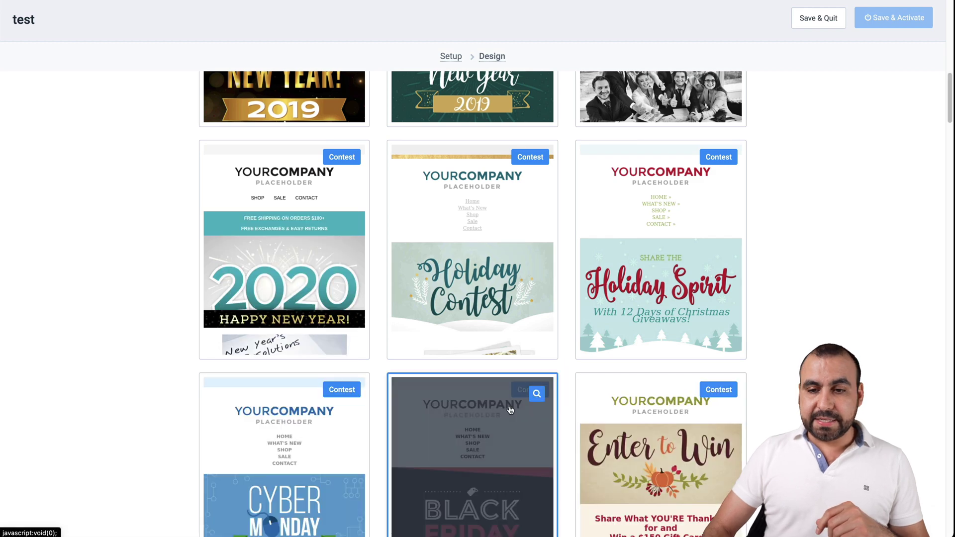
pyautogui.scroll(-10, 512, 398)
pyautogui.scroll(-15, 510, 409)
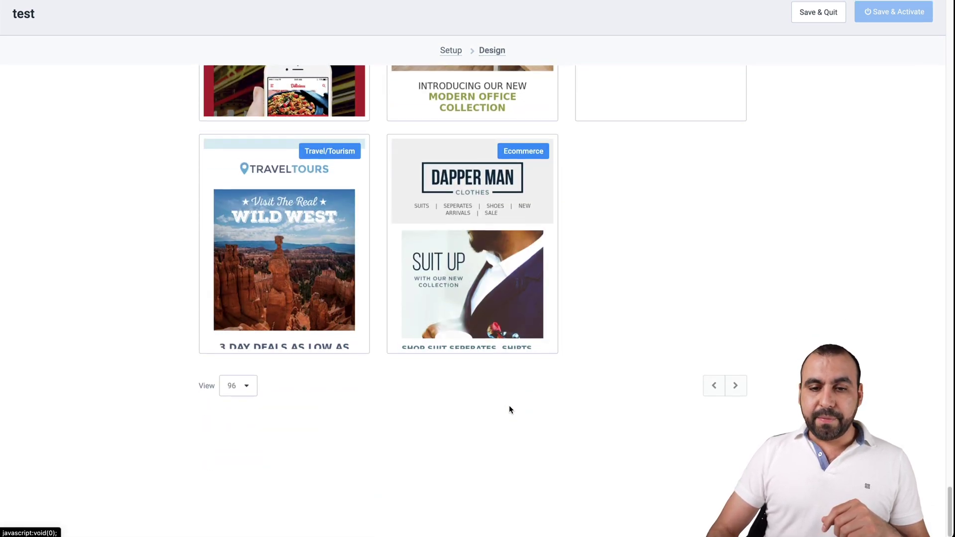
pyautogui.scroll(10, 510, 409)
pyautogui.scroll(20, 509, 405)
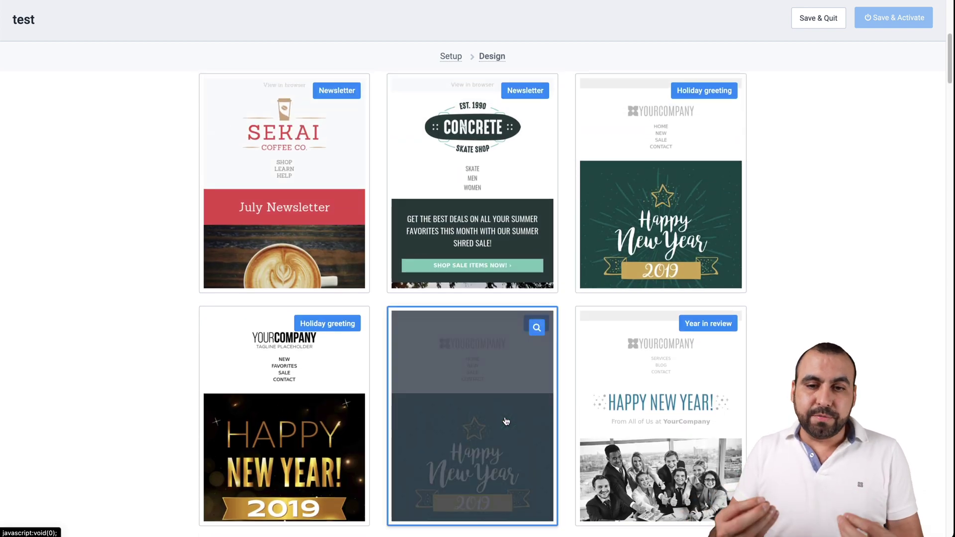
pyautogui.scroll(8, 505, 421)
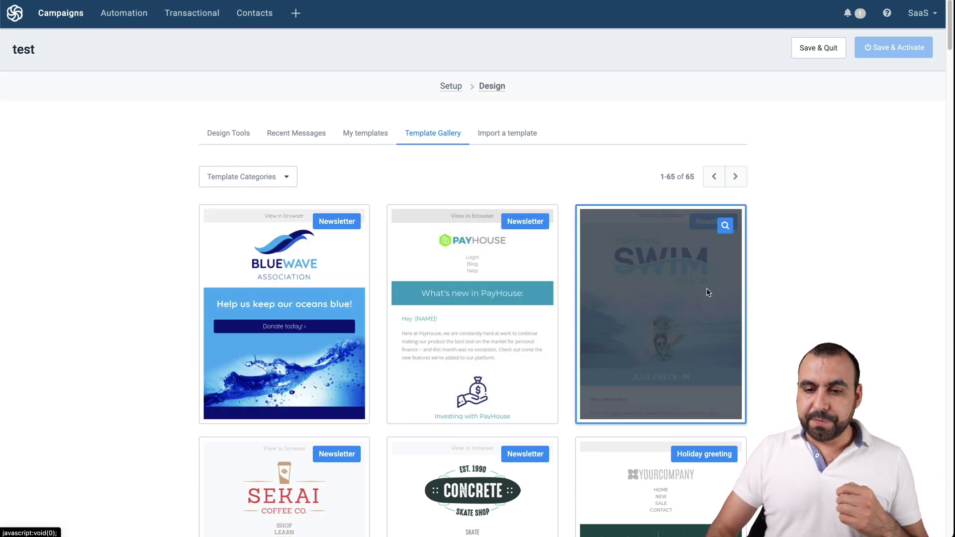
# Step: Load the Personal Swim Coach newsletter template into the drag-and-drop editor
pyautogui.click(706, 288)
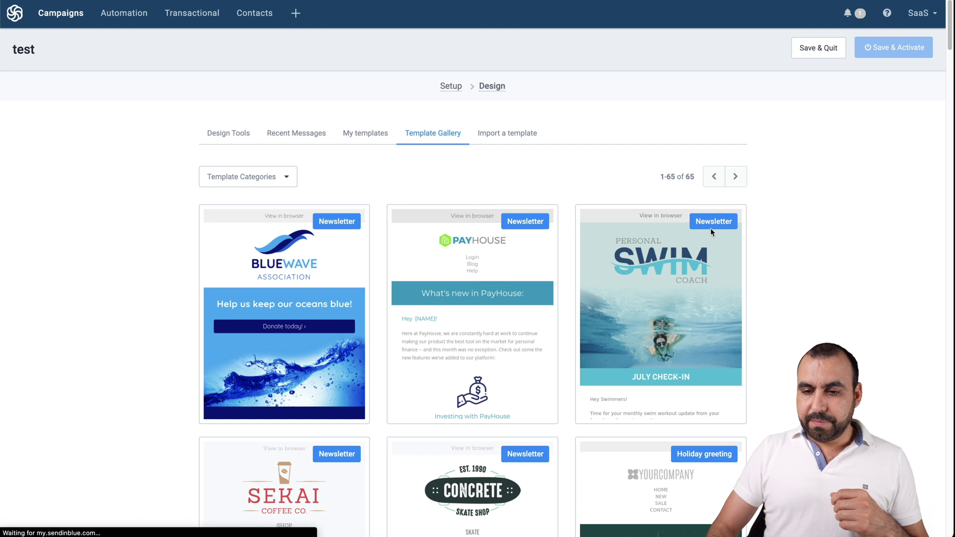
pyautogui.scroll(-4, 662, 265)
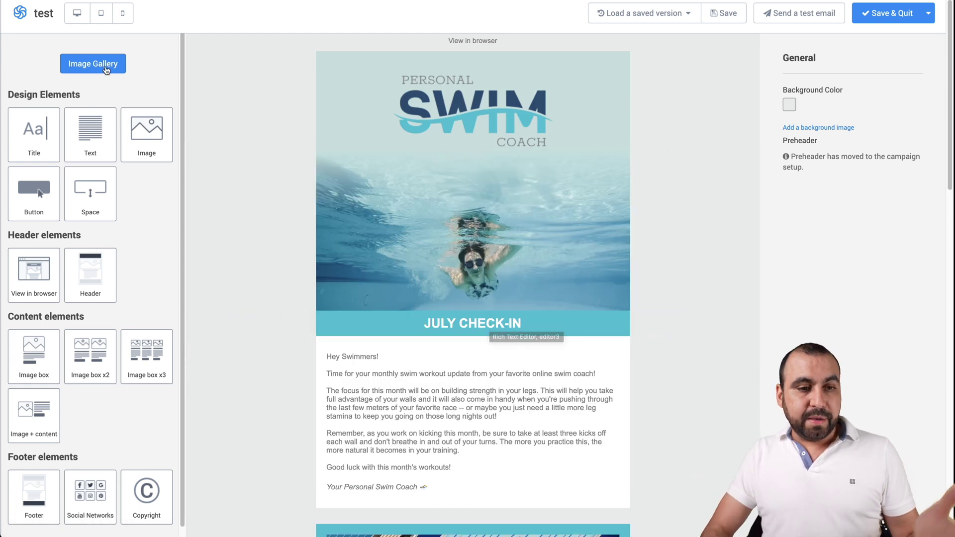
pyautogui.scroll(-1, 73, 107)
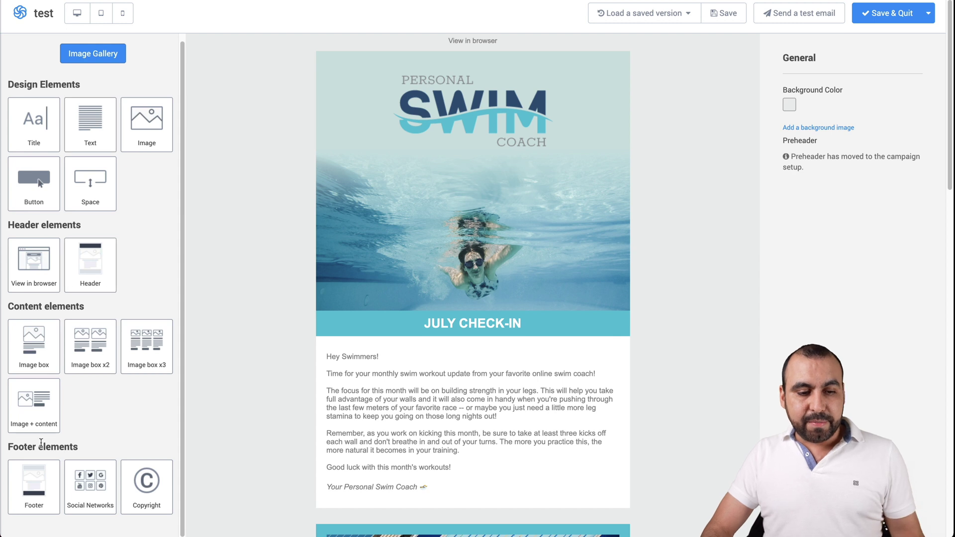
pyautogui.scroll(-8, 473, 206)
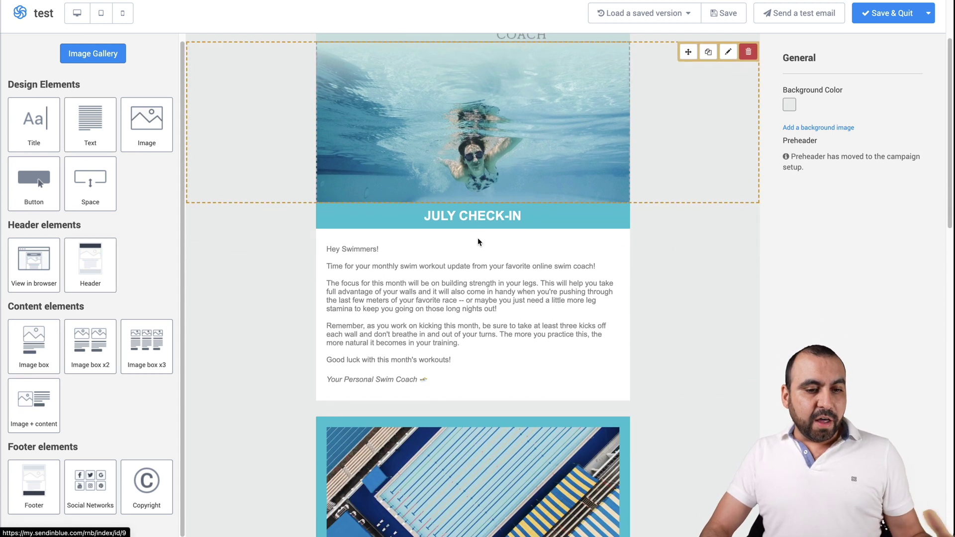
pyautogui.scroll(-12, 478, 237)
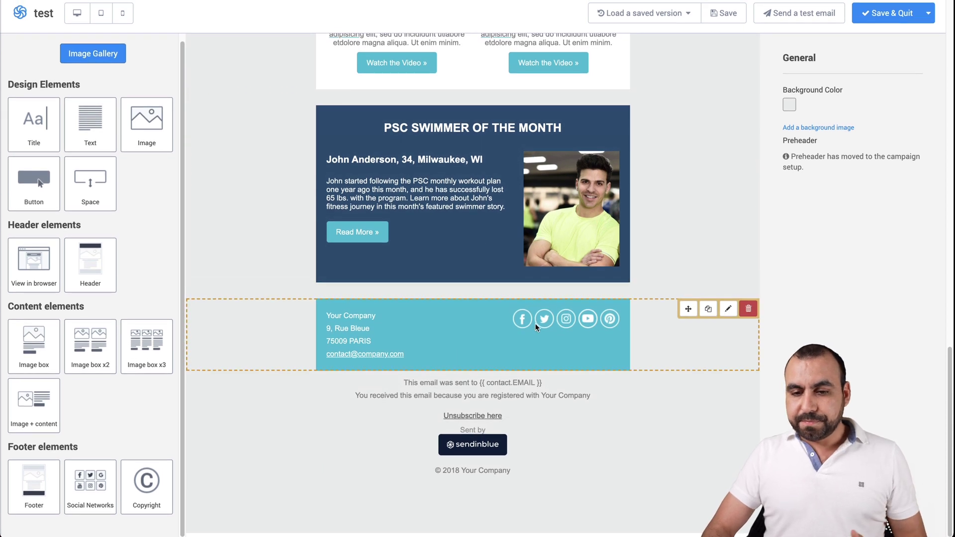
# Step: Select the block at the Helpful Videos section to show its Options panel
pyautogui.click(536, 327)
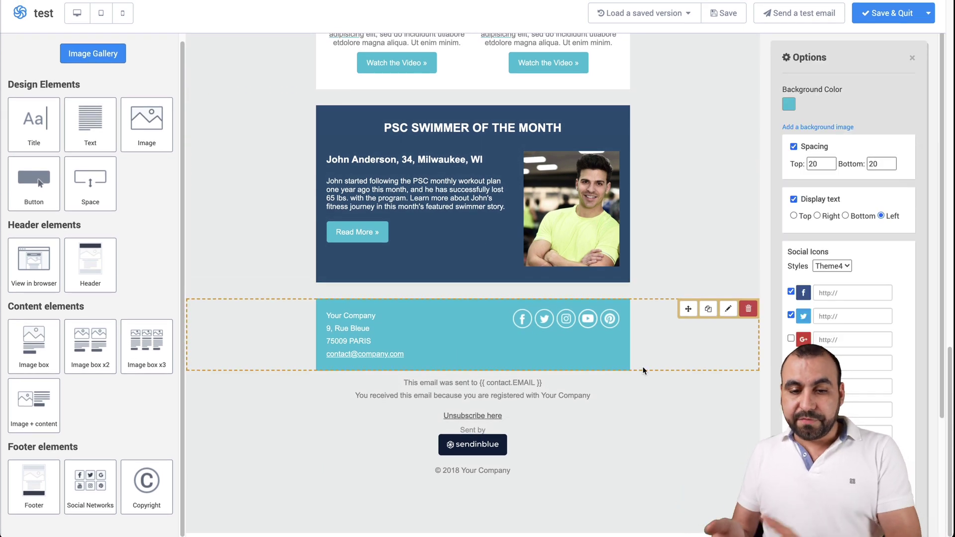
pyautogui.scroll(-1, 858, 282)
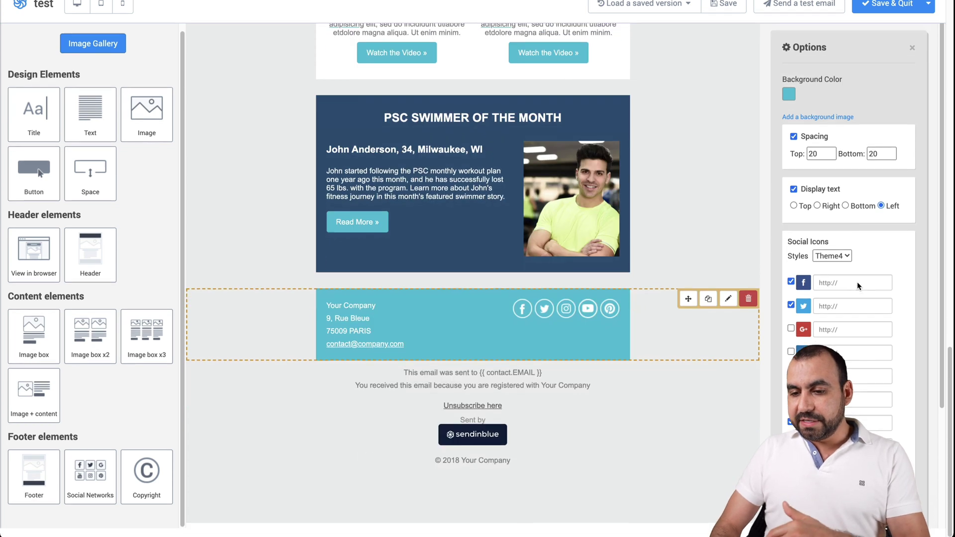
pyautogui.scroll(1, 896, 300)
pyautogui.scroll(-3, 896, 299)
pyautogui.scroll(3, 896, 299)
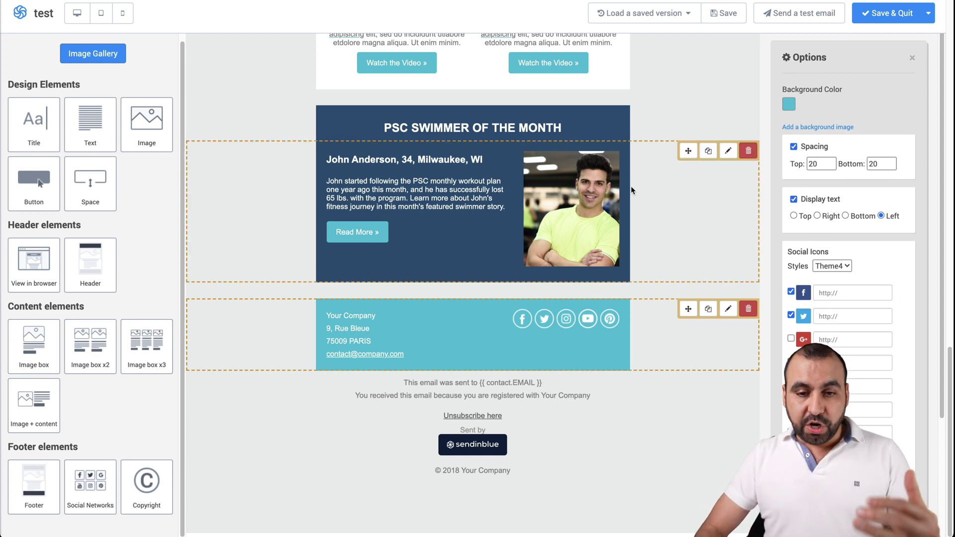
pyautogui.scroll(15, 630, 186)
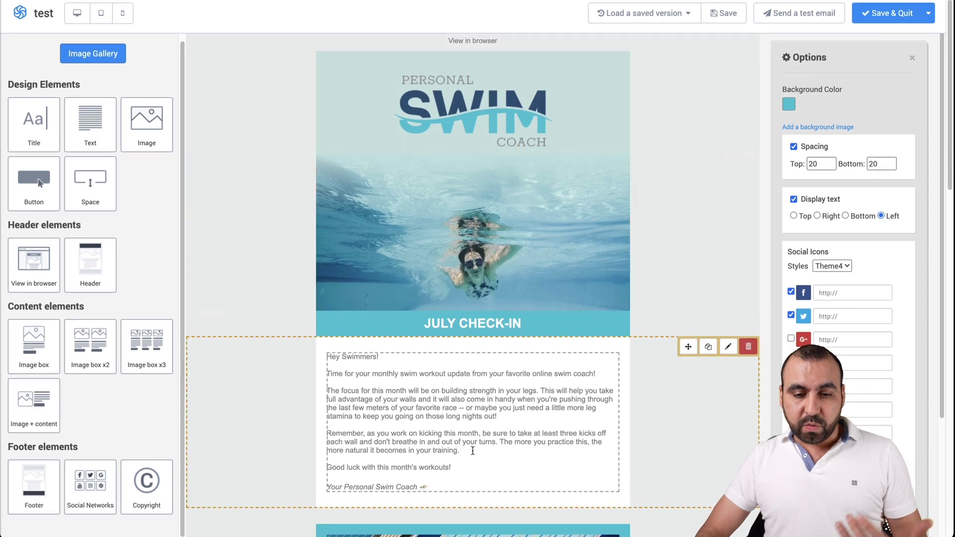
pyautogui.scroll(-10, 472, 450)
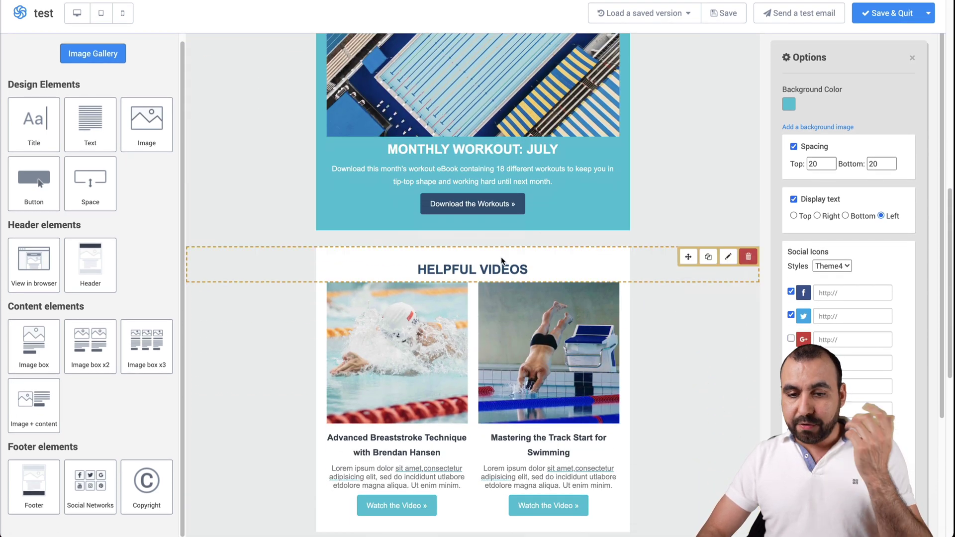
# Step: Turn on conditional display for the Helpful Videos block, based on Contact Attributes
pyautogui.click(636, 265)
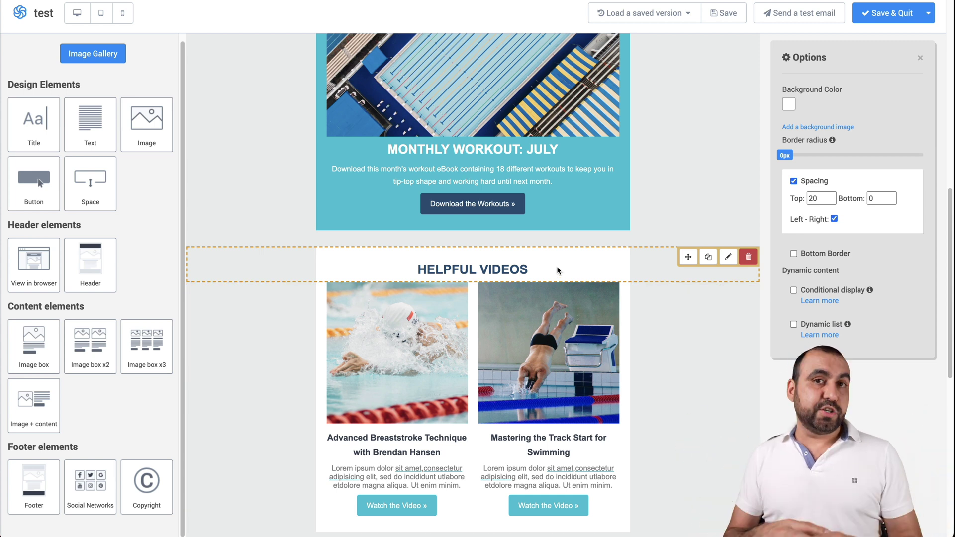
pyautogui.click(793, 291)
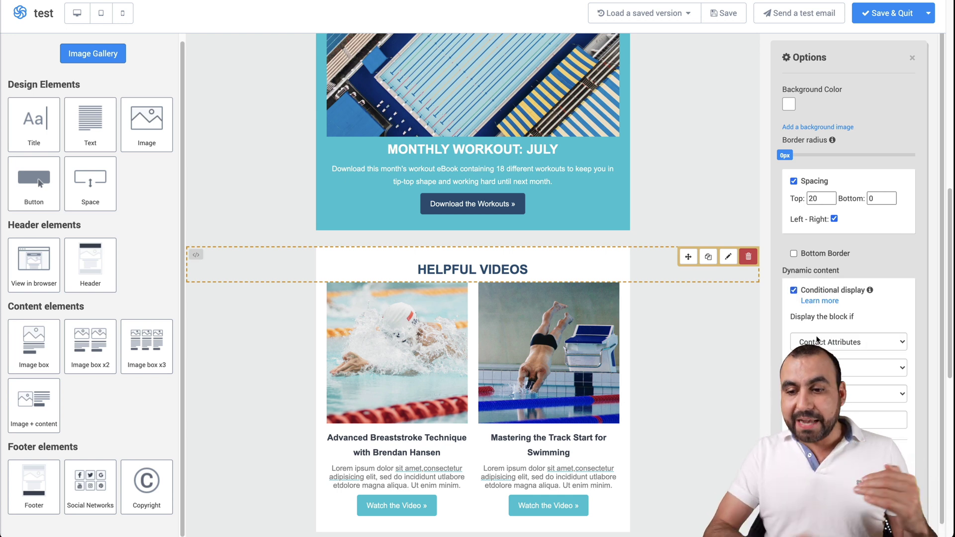
pyautogui.click(890, 341)
pyautogui.click(881, 342)
# Step: Choose the SMS contact attribute and its condition to complete the display rule
pyautogui.click(887, 367)
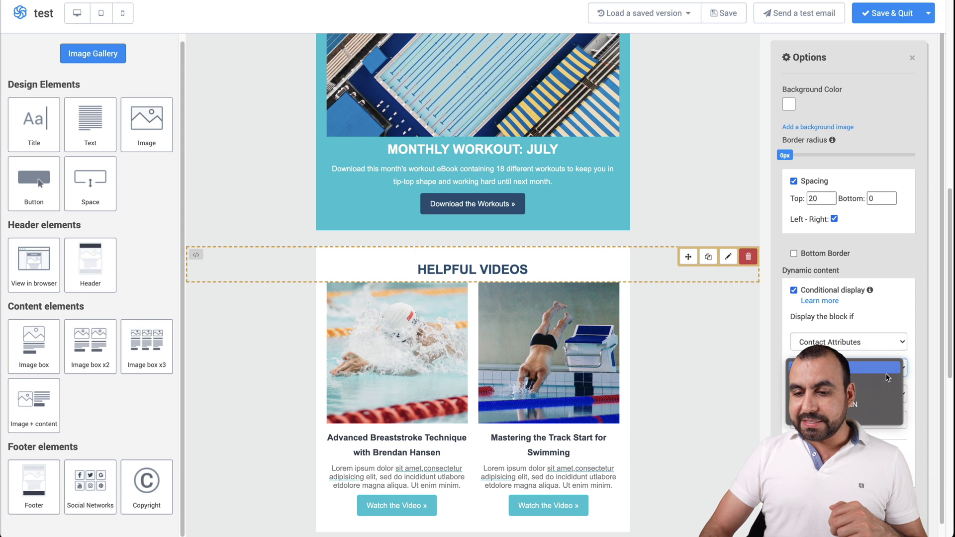
pyautogui.click(864, 392)
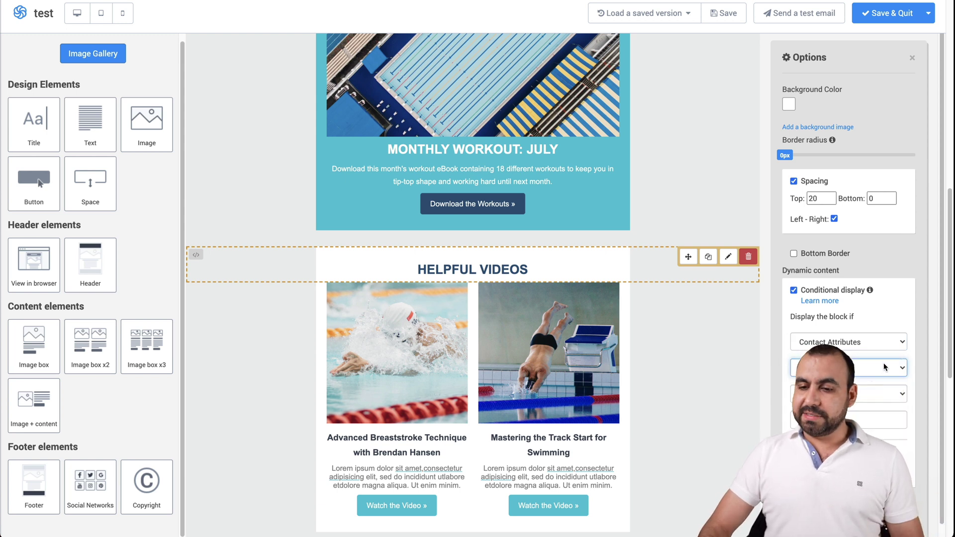
pyautogui.click(869, 400)
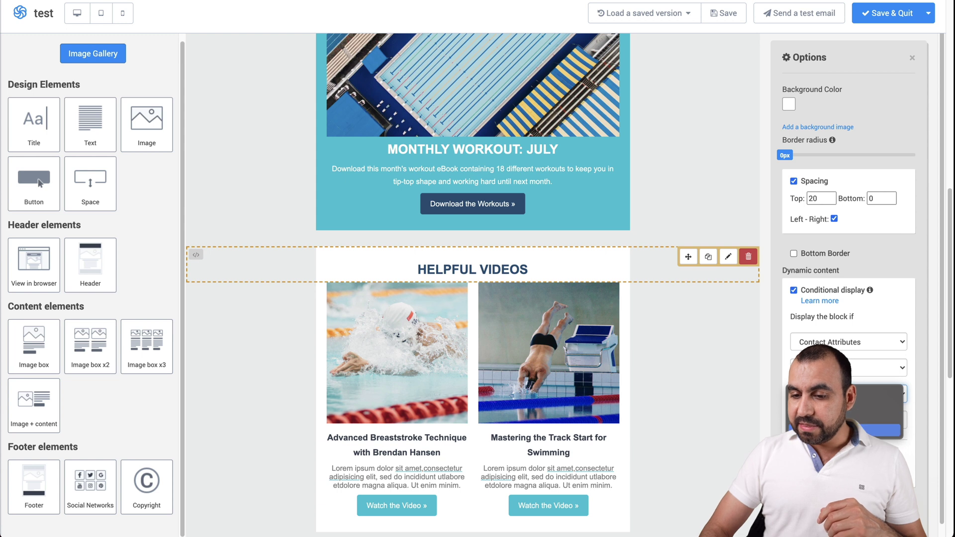
pyautogui.click(870, 431)
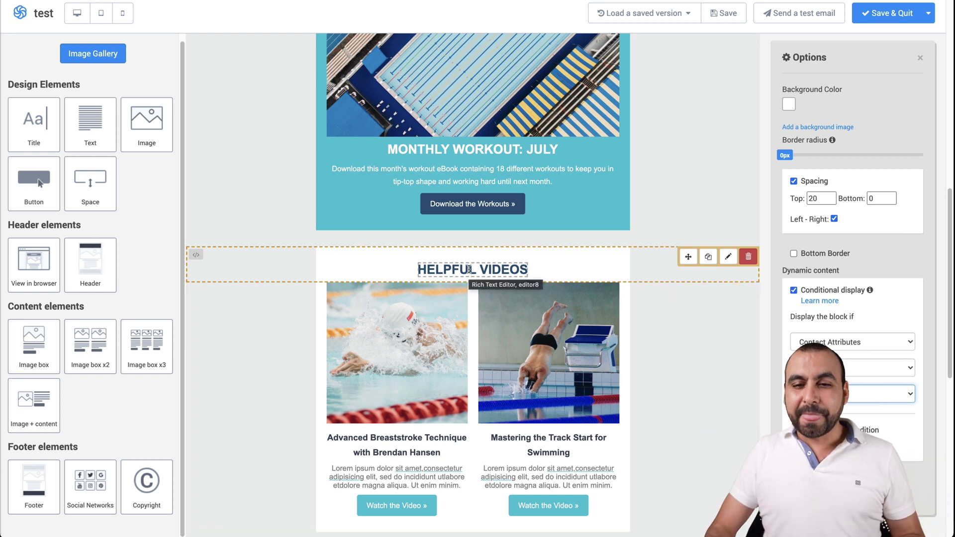
pyautogui.scroll(6, 469, 269)
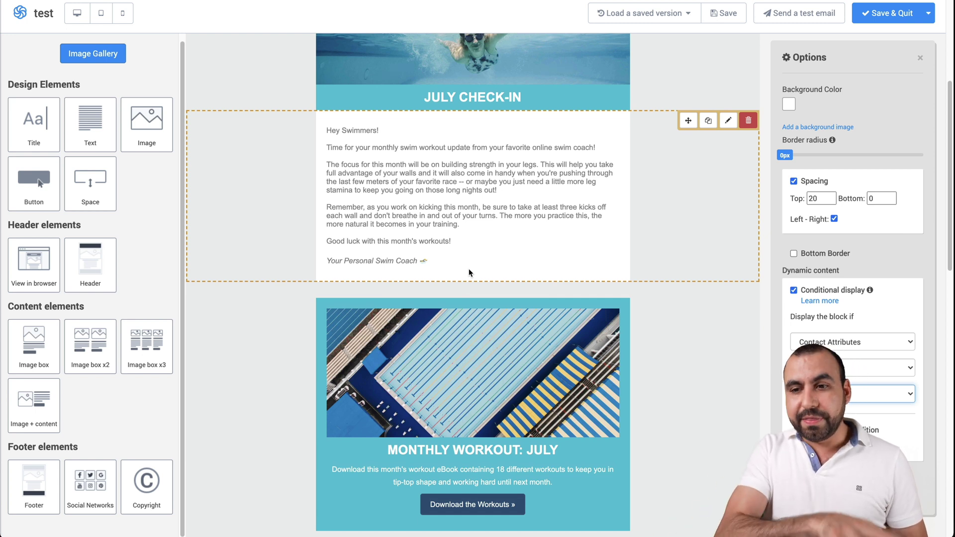
pyautogui.scroll(5, 469, 273)
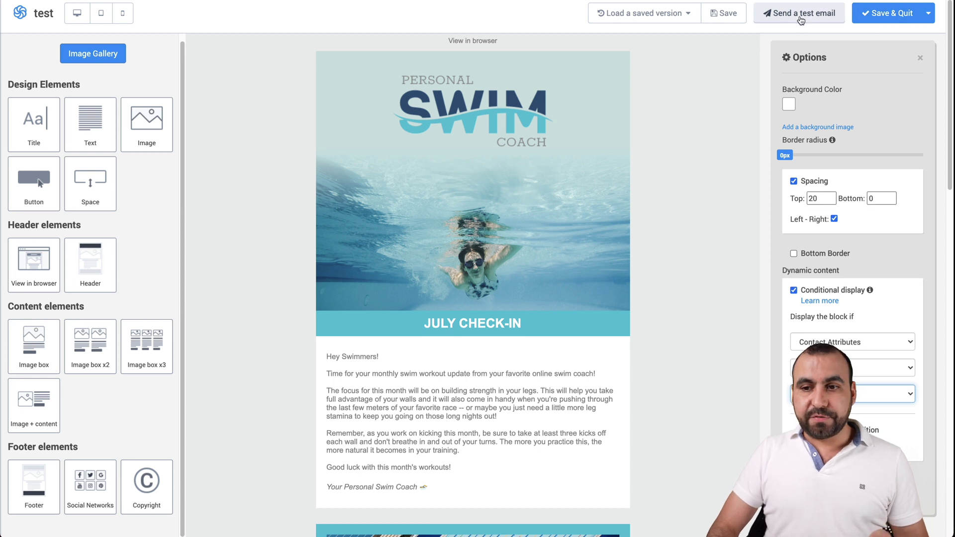
# Step: Save and quit the template editor, then look over the template preview page
pyautogui.click(886, 16)
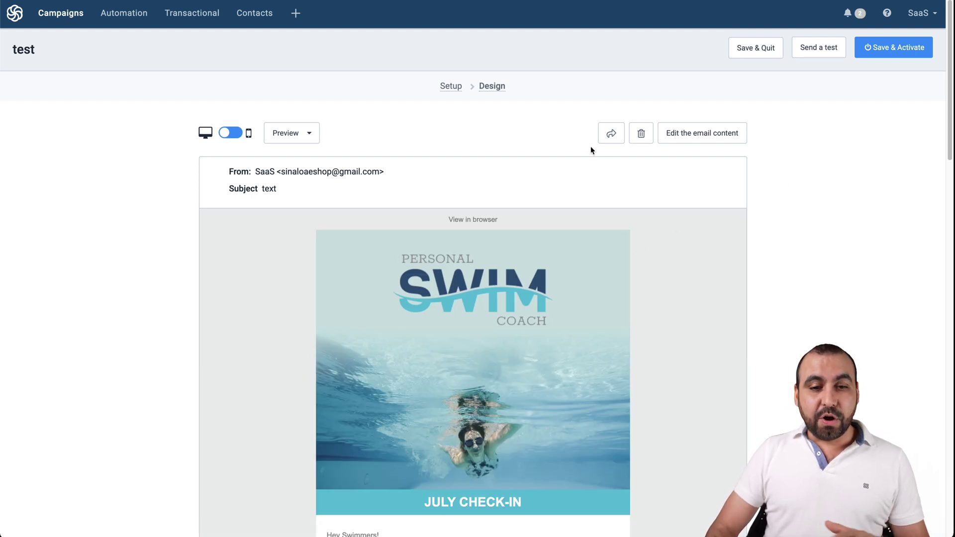
pyautogui.scroll(-10, 482, 341)
pyautogui.scroll(-10, 482, 341)
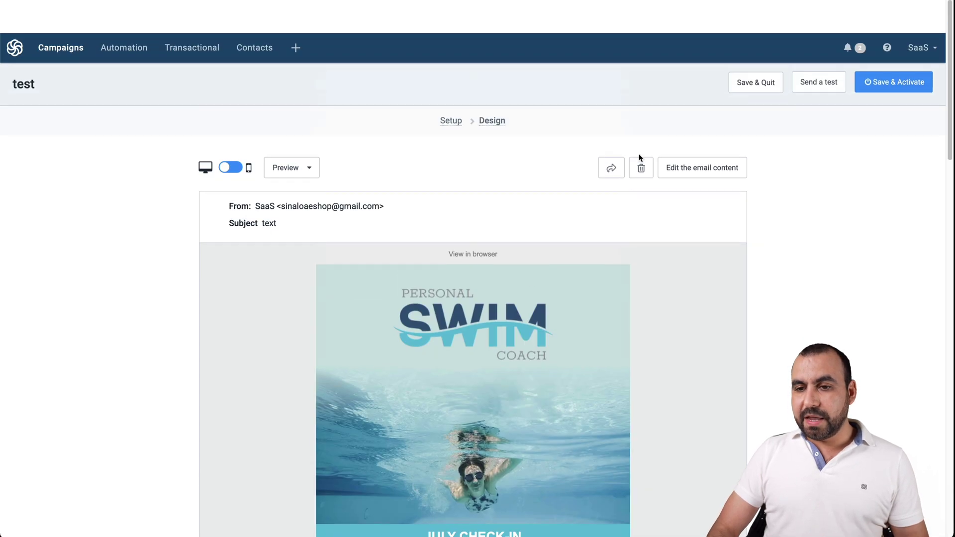
pyautogui.scroll(-1, 640, 157)
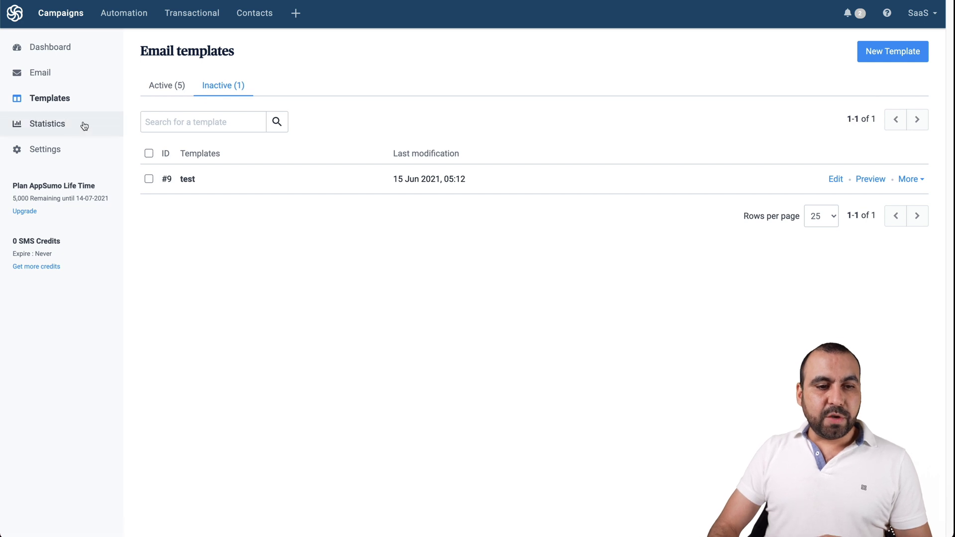
# Step: Look through the campaign Statistics page, then go to the account Settings overview
pyautogui.click(87, 122)
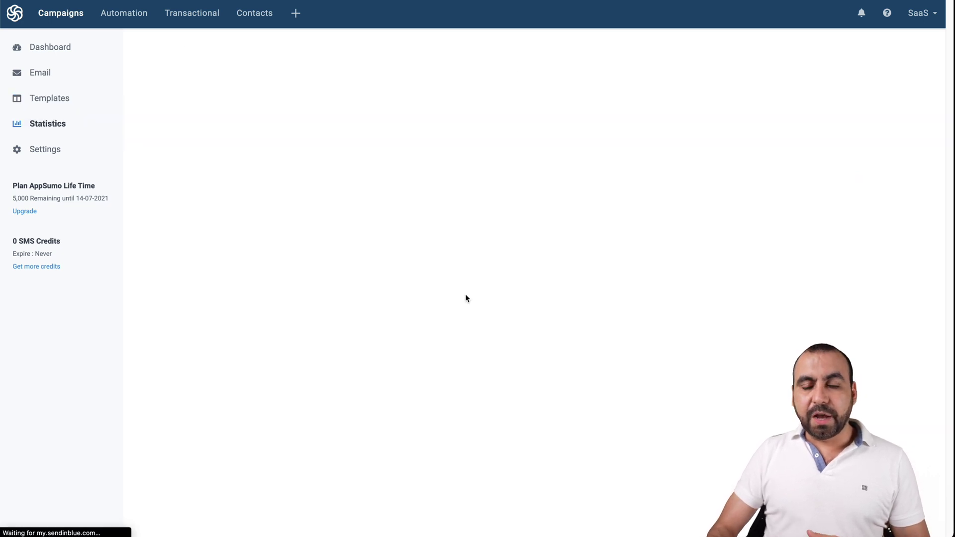
pyautogui.scroll(-1, 465, 294)
pyautogui.scroll(-2, 465, 297)
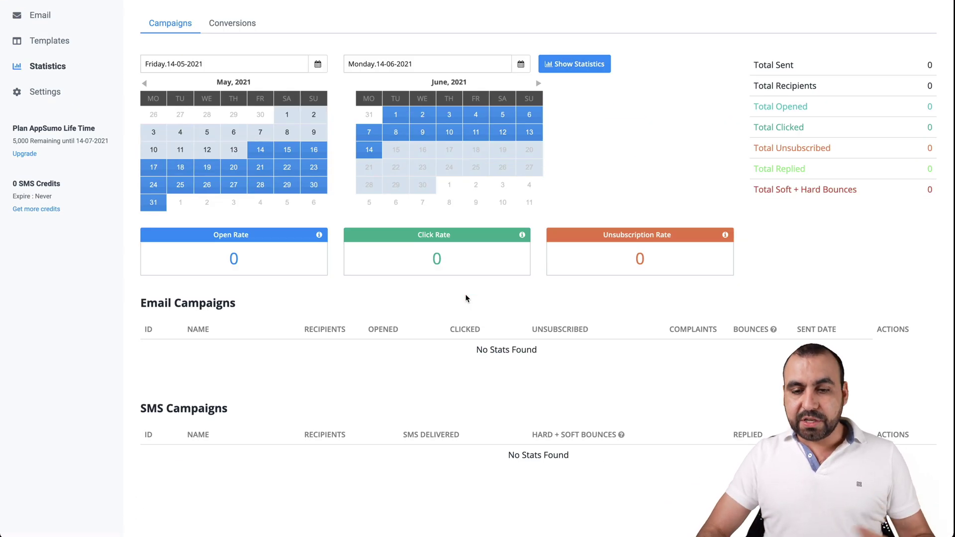
pyautogui.scroll(3, 456, 373)
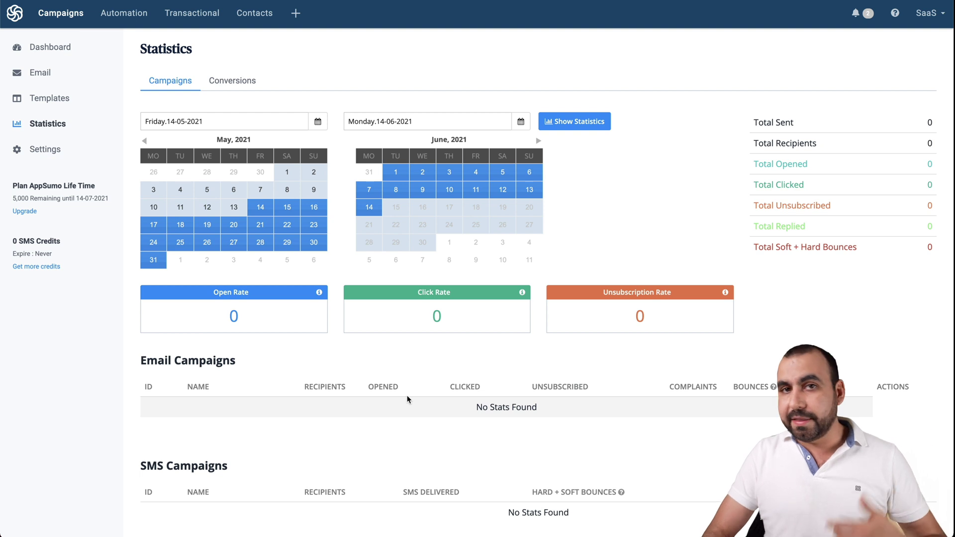
pyautogui.click(42, 149)
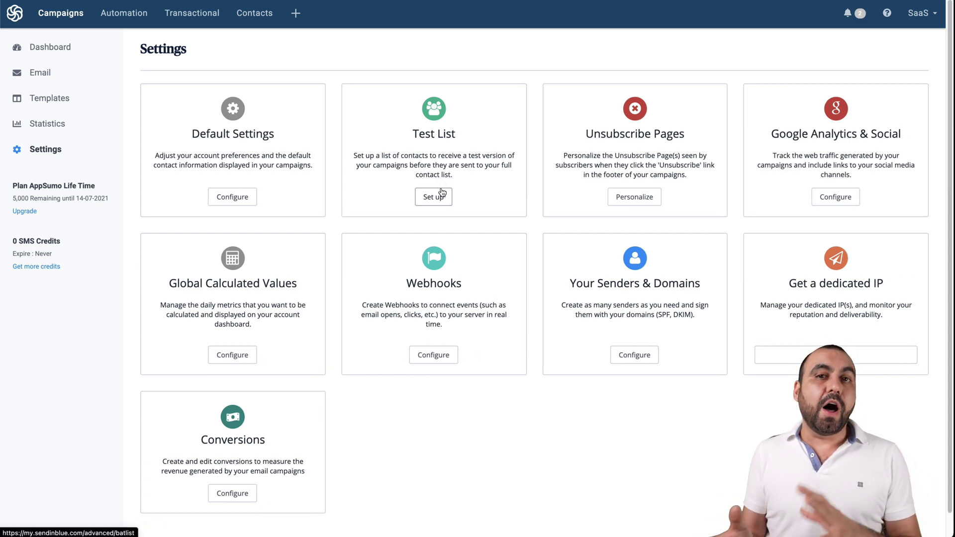
# Step: Create a new unsubscription page named 'test' from Unsubscribe Pages
pyautogui.click(646, 199)
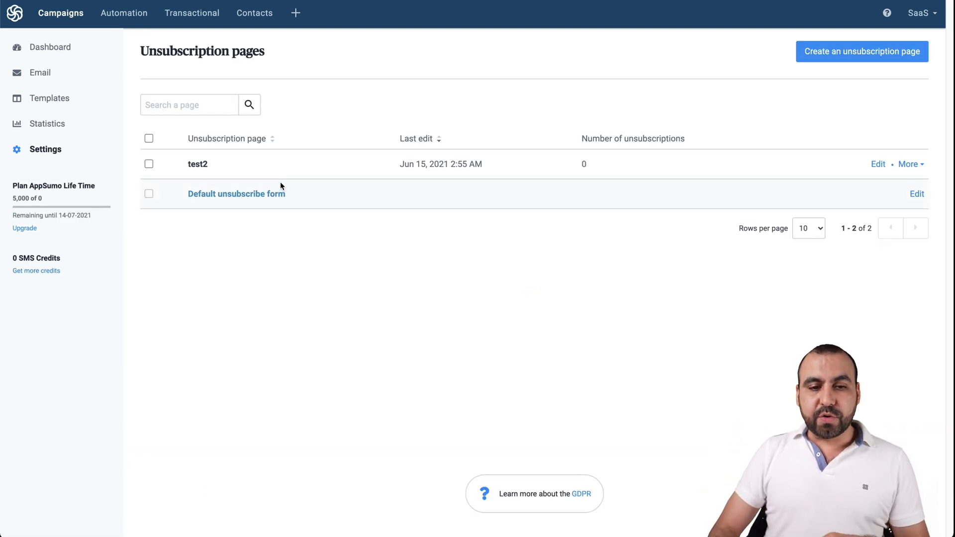
pyautogui.click(853, 53)
pyautogui.click(417, 293)
pyautogui.click(248, 129)
pyautogui.write('test')
pyautogui.click(167, 179)
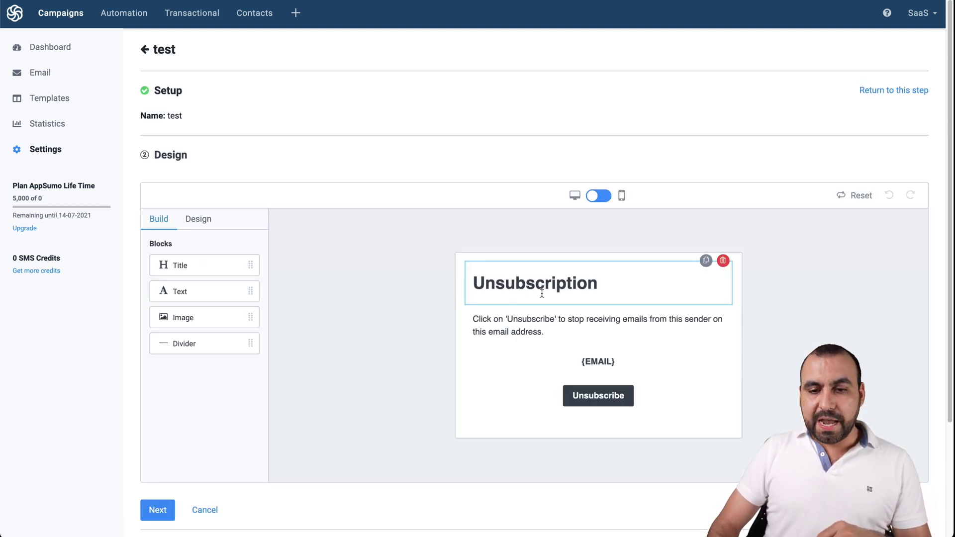
# Step: Review the page's design style, title and paragraph text, then finish the design step
pyautogui.scroll(-2, 541, 297)
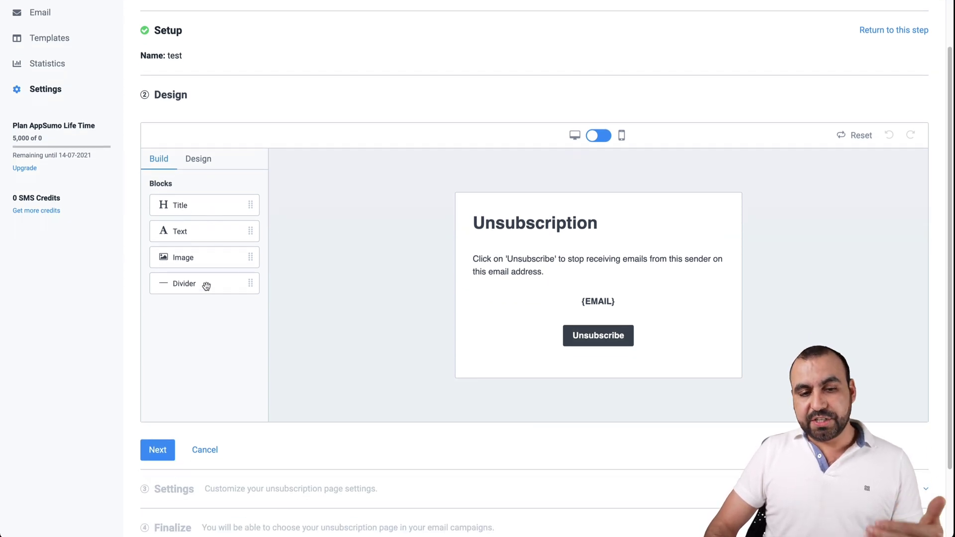
pyautogui.click(202, 158)
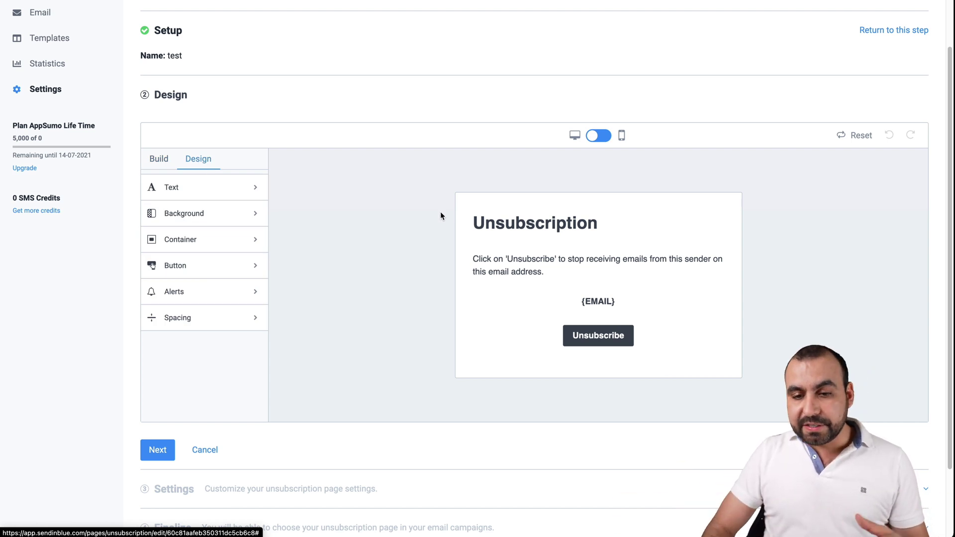
pyautogui.doubleClick(491, 223)
pyautogui.click(557, 266)
pyautogui.tripleClick(557, 267)
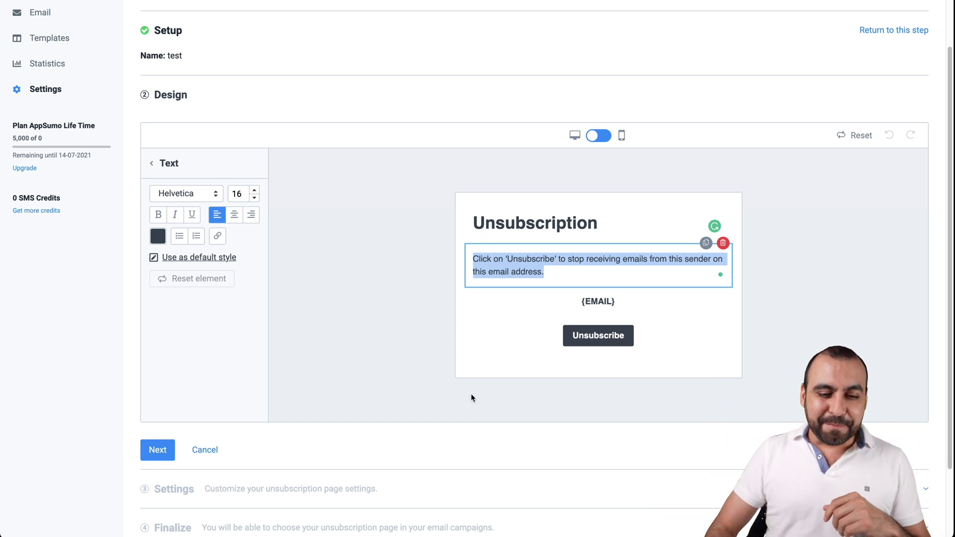
pyautogui.click(155, 449)
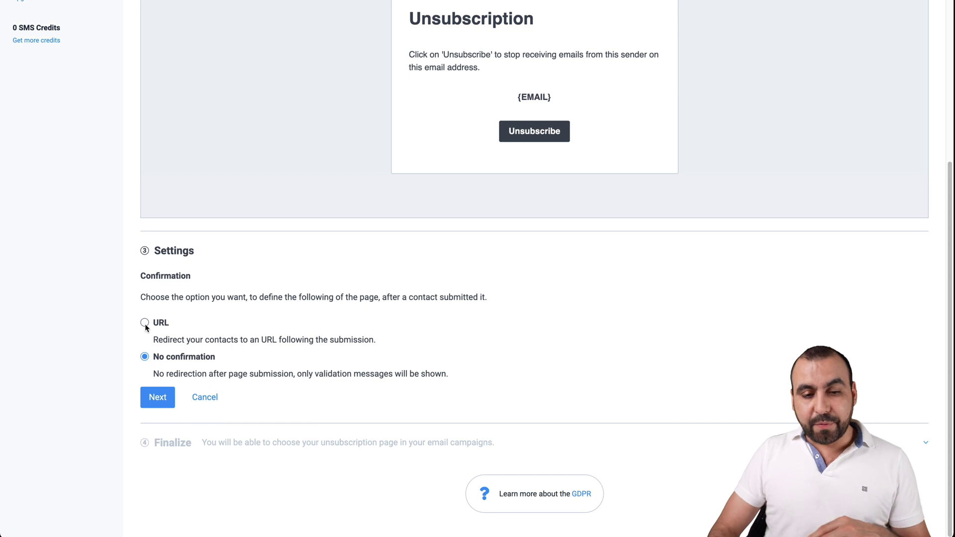
# Step: Keep No confirmation and the default success message, then finish the 'test' page
pyautogui.click(160, 396)
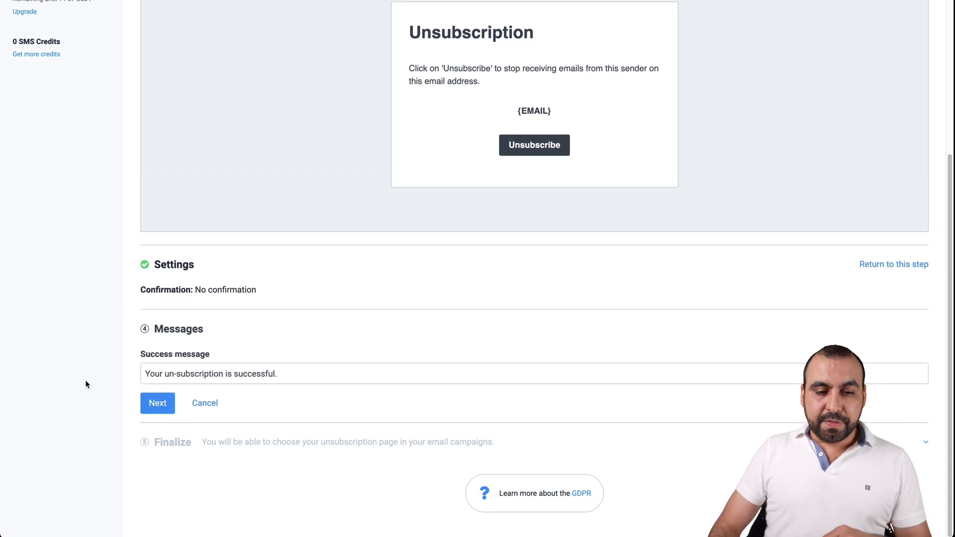
pyautogui.tripleClick(156, 375)
pyautogui.click(302, 375)
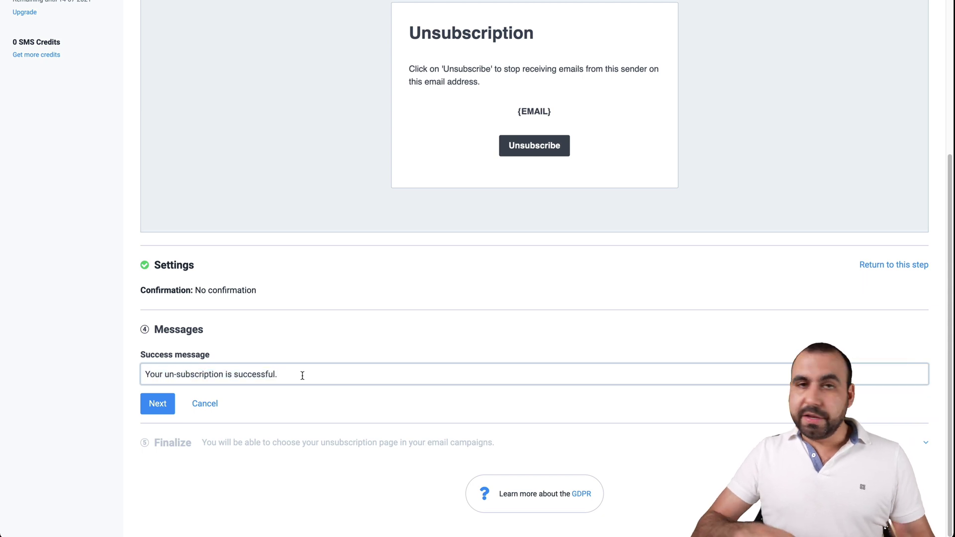
pyautogui.click(160, 402)
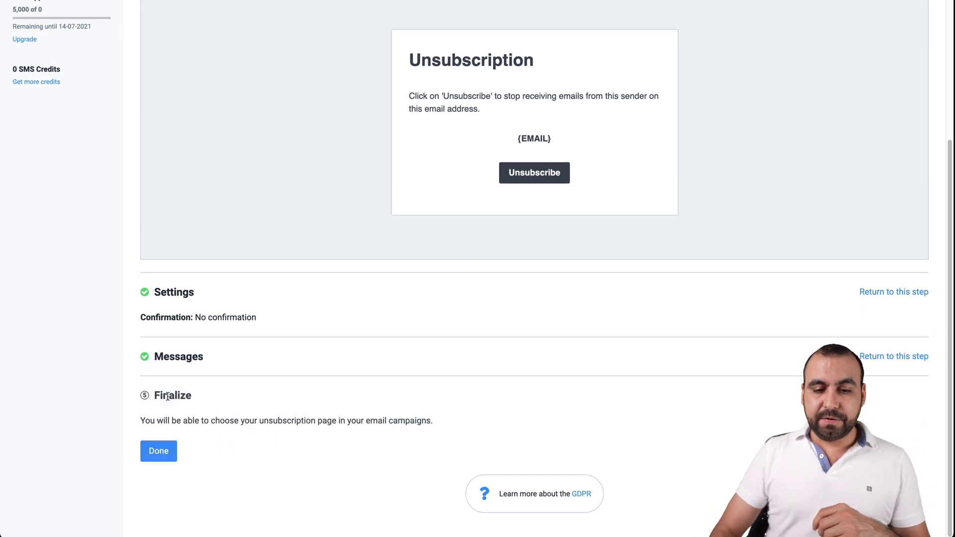
pyautogui.click(157, 448)
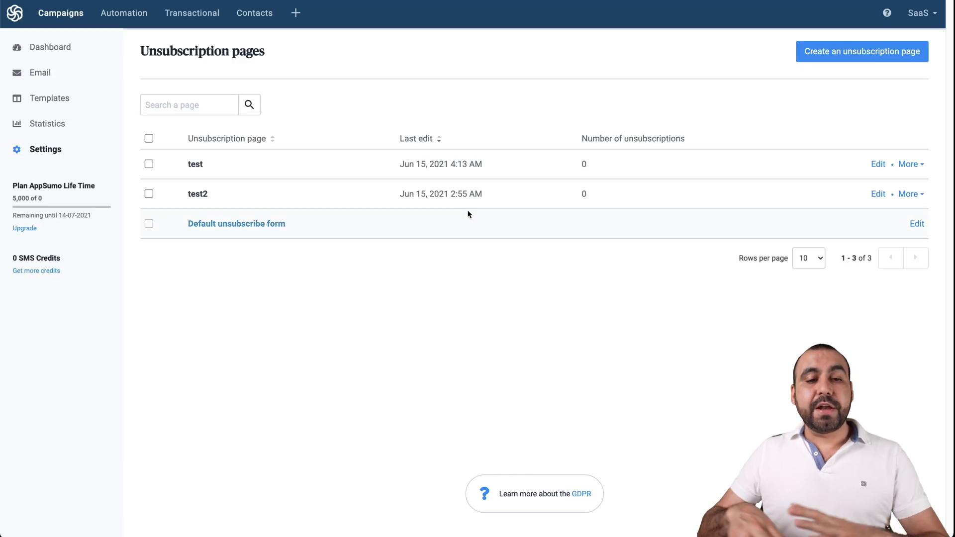
# Step: Go to Webhooks from the Settings overview and start adding a new webhook
pyautogui.click(58, 147)
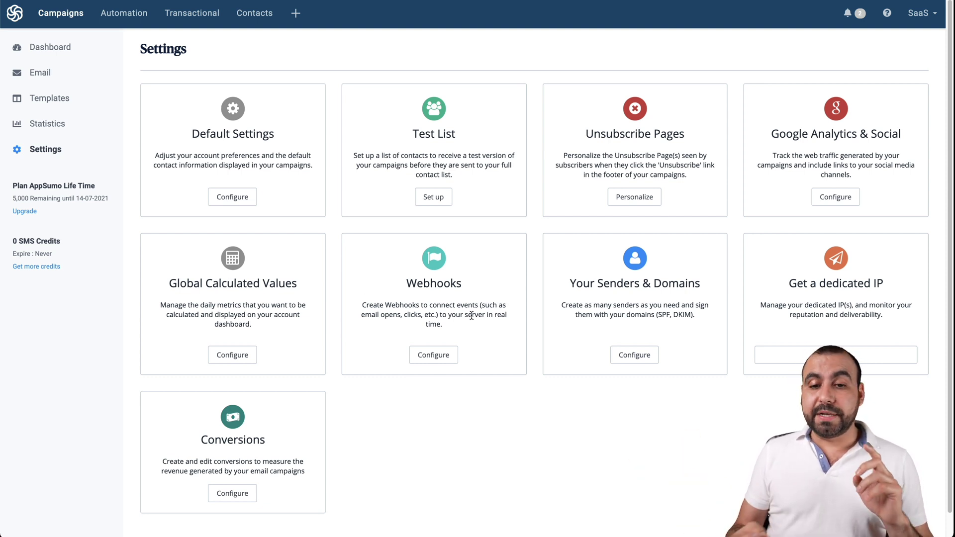
pyautogui.click(442, 354)
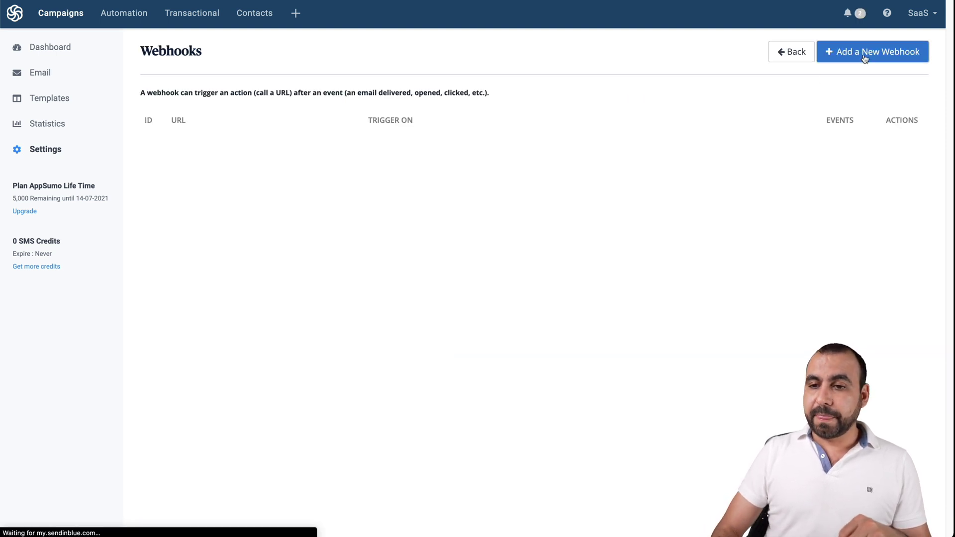
pyautogui.click(859, 59)
# Step: Tick then untick Marked as Spam, and cancel the webhook without saving
pyautogui.click(344, 79)
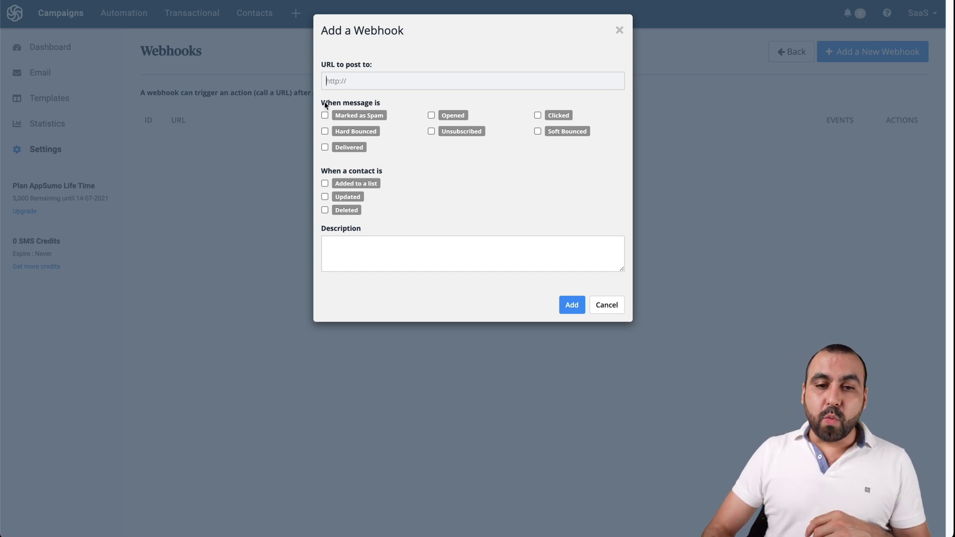
pyautogui.click(325, 116)
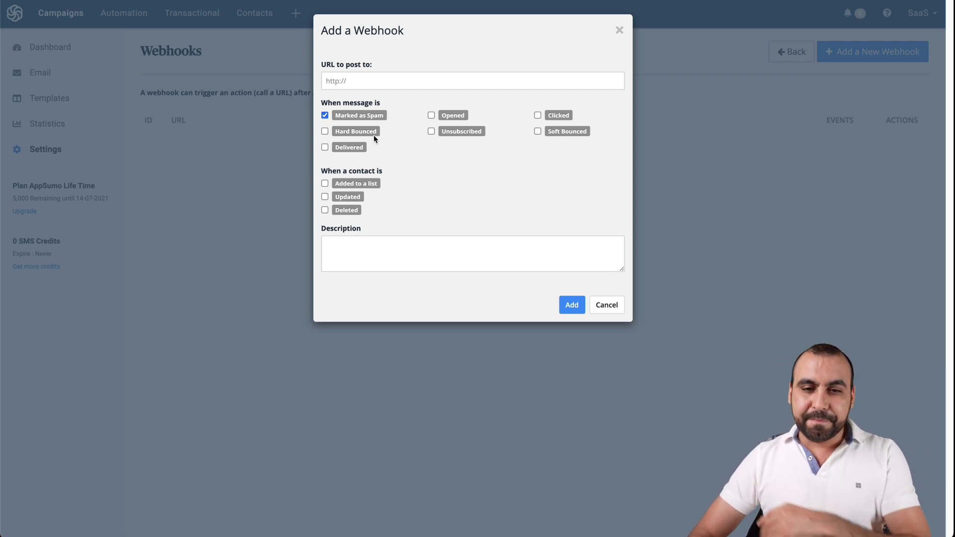
pyautogui.click(325, 116)
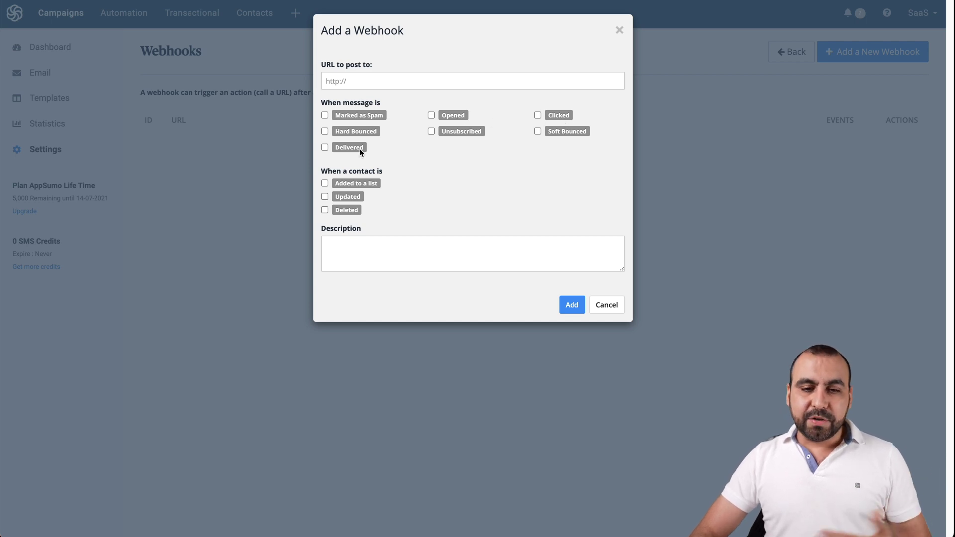
pyautogui.click(602, 305)
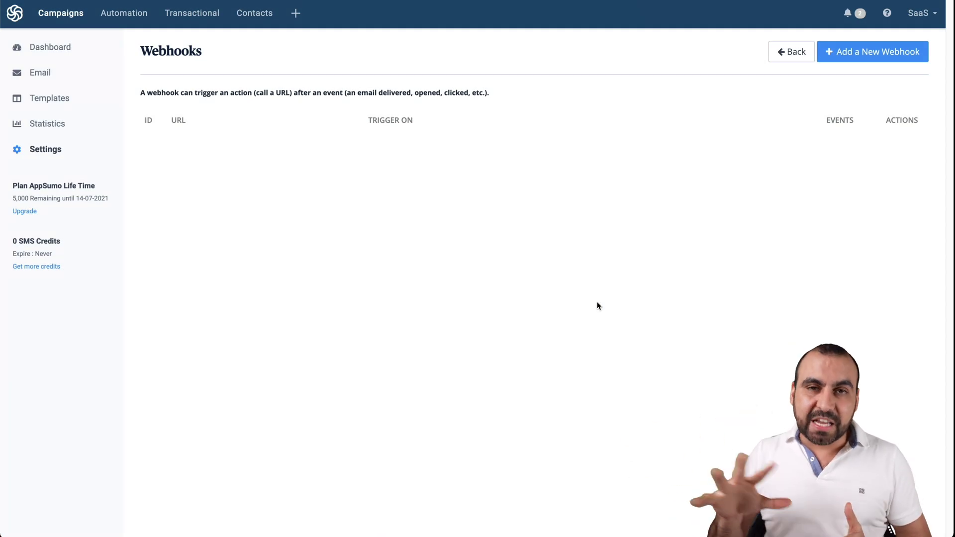
# Step: Go back to the settings overview and open Automation to list the Welcome Message workflow
pyautogui.click(60, 152)
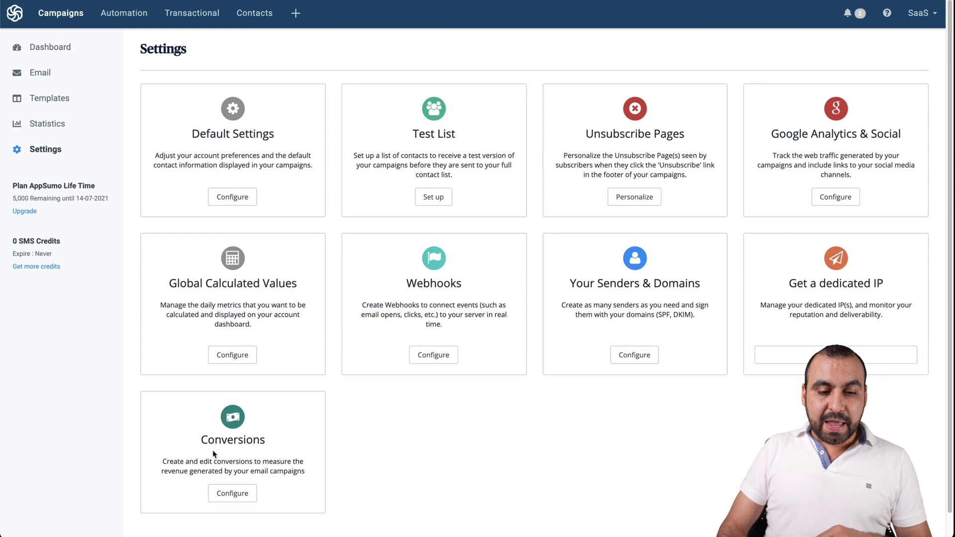
pyautogui.click(128, 14)
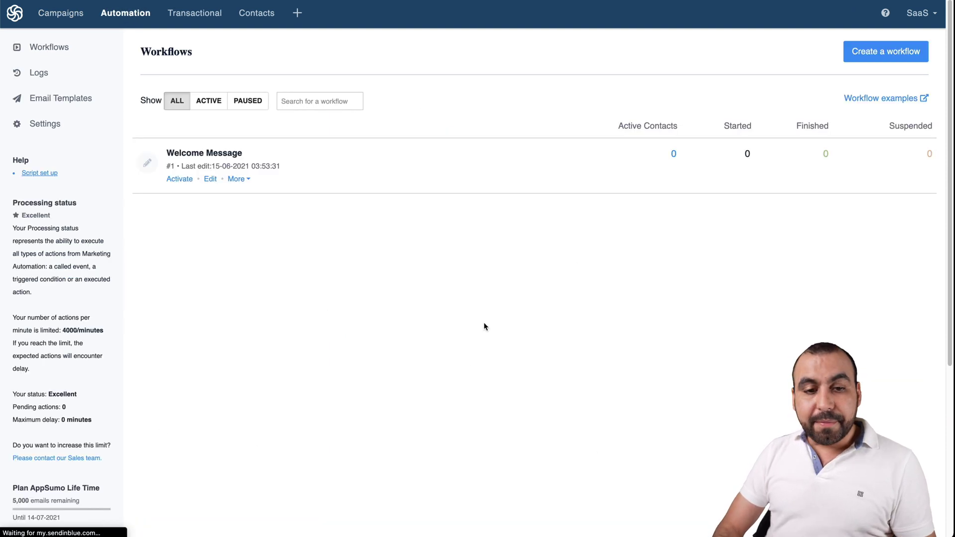
# Step: Start a new workflow, select the Abandoned Cart template, and inspect its cart_updated trigger
pyautogui.click(903, 52)
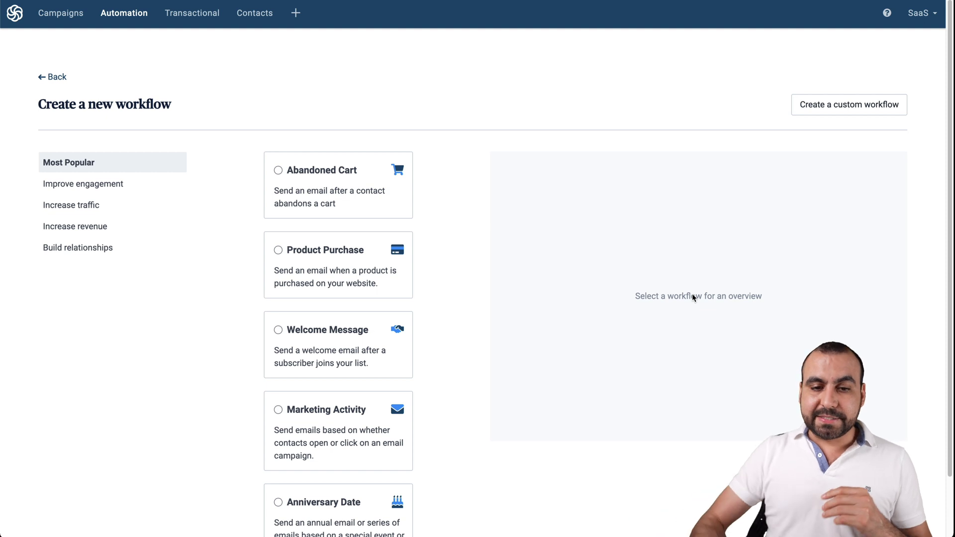
pyautogui.click(291, 157)
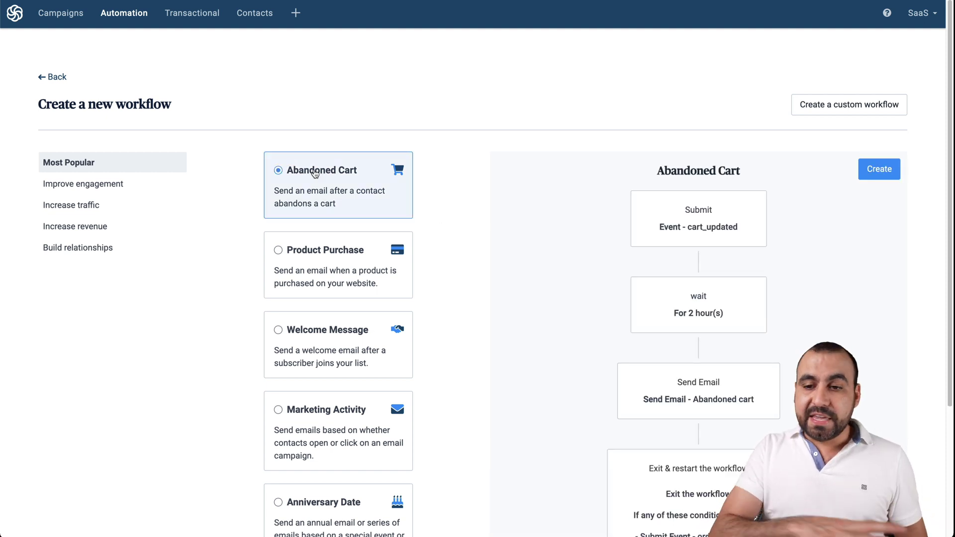
pyautogui.scroll(-3, 707, 308)
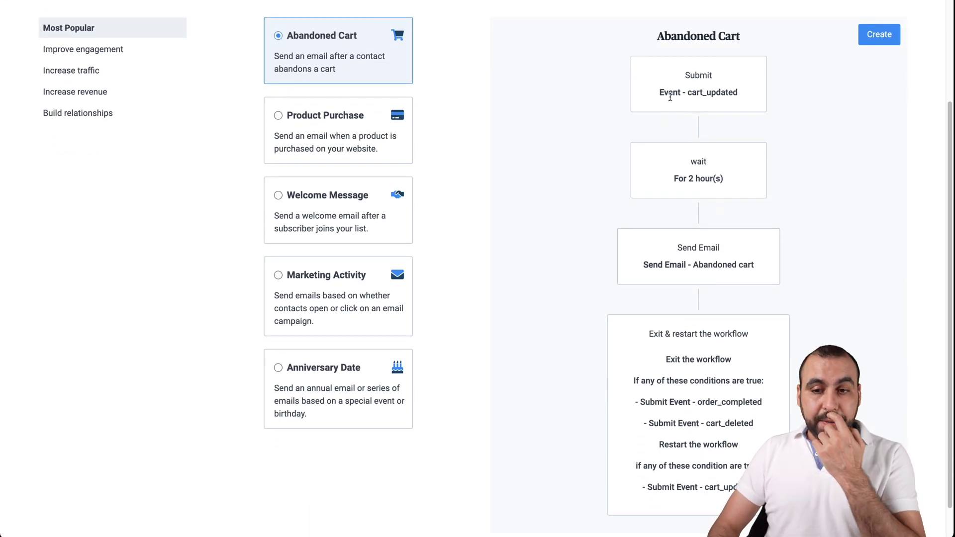
pyautogui.moveTo(657, 92); pyautogui.dragTo(695, 94)
pyautogui.click(698, 94)
pyautogui.doubleClick(698, 94)
pyautogui.click(731, 94)
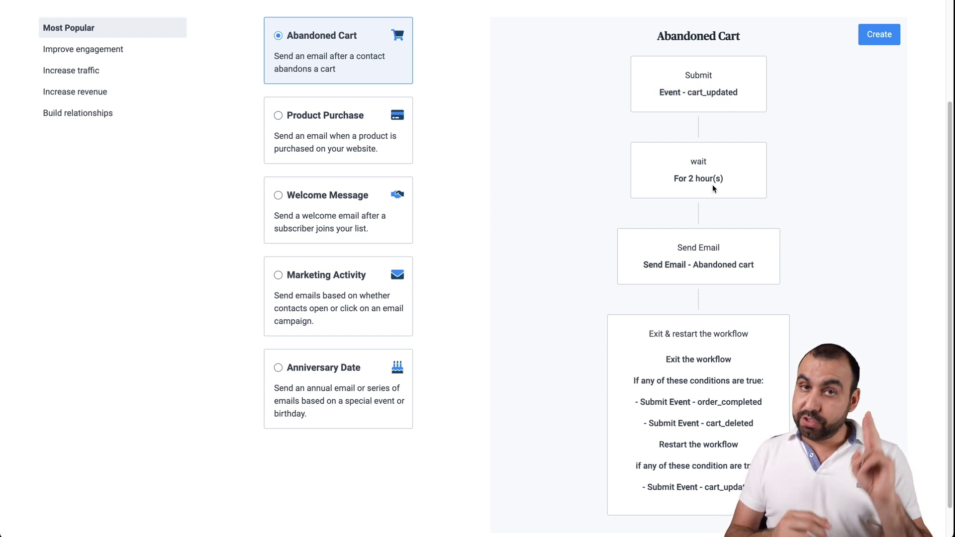
# Step: Review the template's 2-hour wait, abandoned-cart email and exit-and-restart steps
pyautogui.scroll(-1, 712, 184)
pyautogui.moveTo(643, 227); pyautogui.dragTo(713, 229)
pyautogui.click(713, 229)
pyautogui.doubleClick(729, 230)
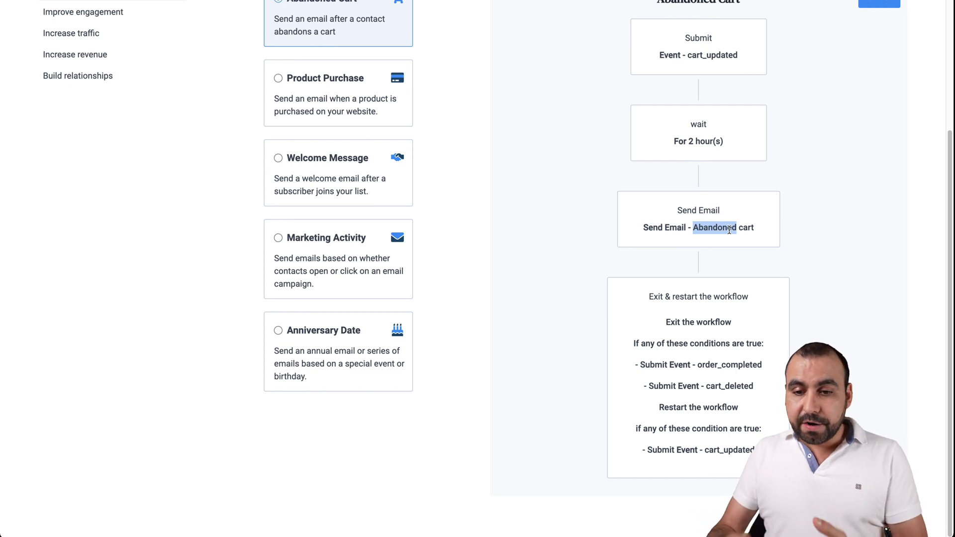
pyautogui.moveTo(648, 298); pyautogui.dragTo(736, 299)
pyautogui.click(747, 306)
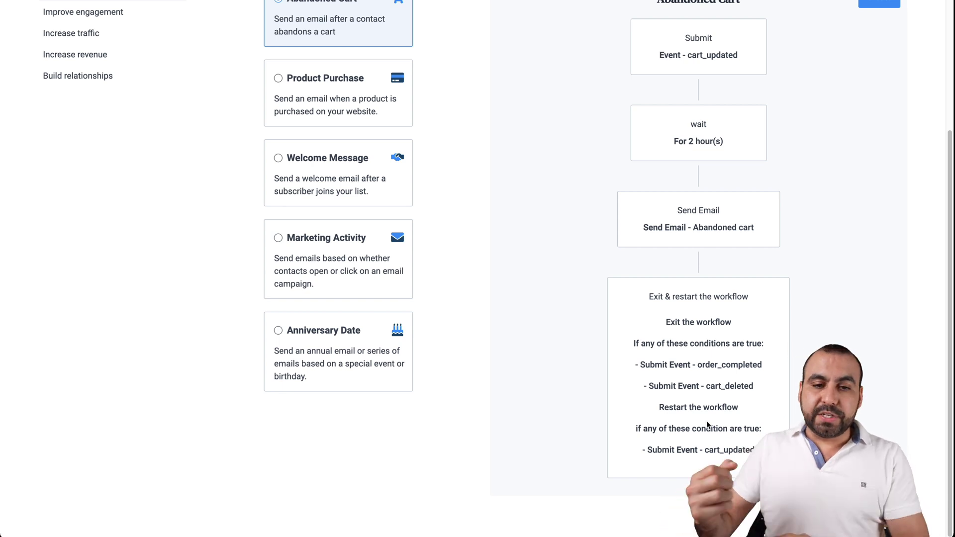
pyautogui.scroll(3, 449, 323)
# Step: Preview the Product Purchase and Welcome Message workflow templates
pyautogui.click(323, 267)
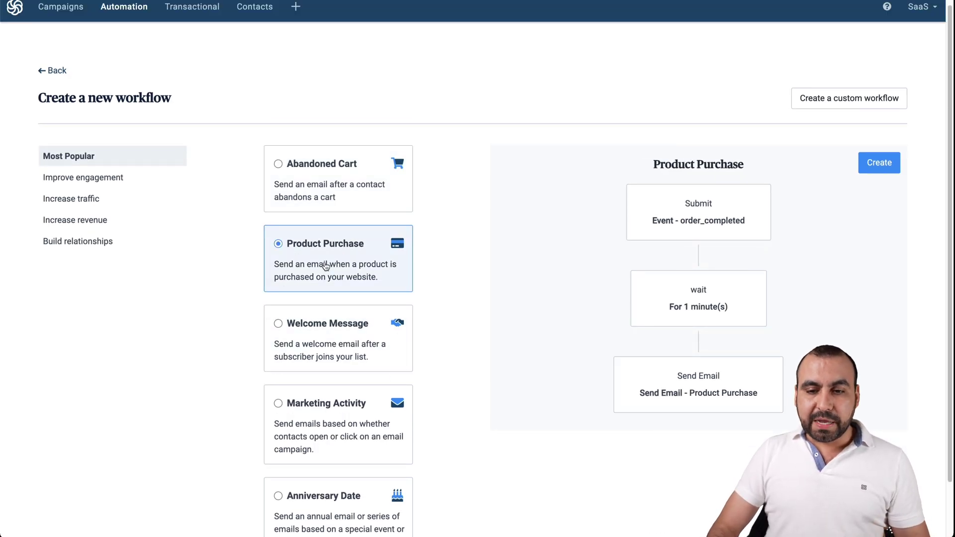
pyautogui.scroll(-1, 428, 290)
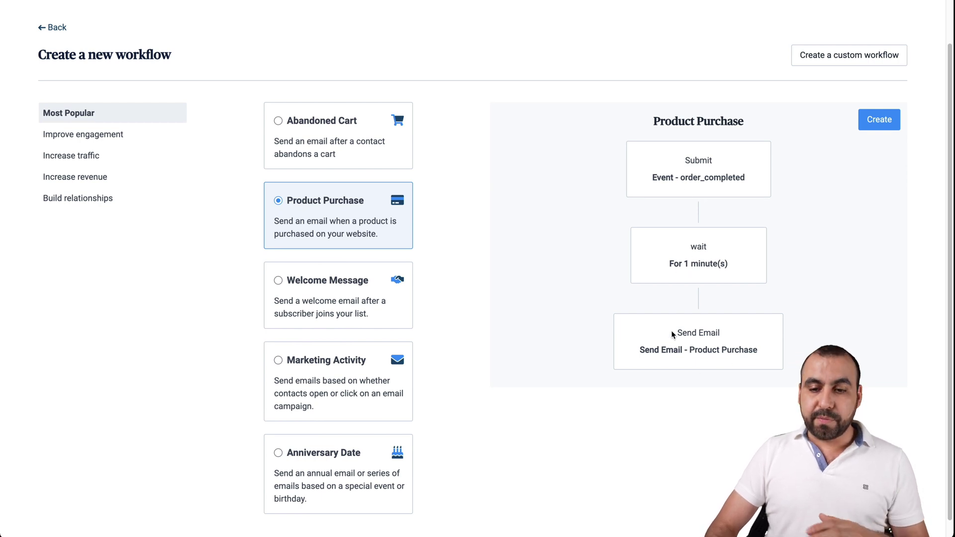
pyautogui.click(323, 282)
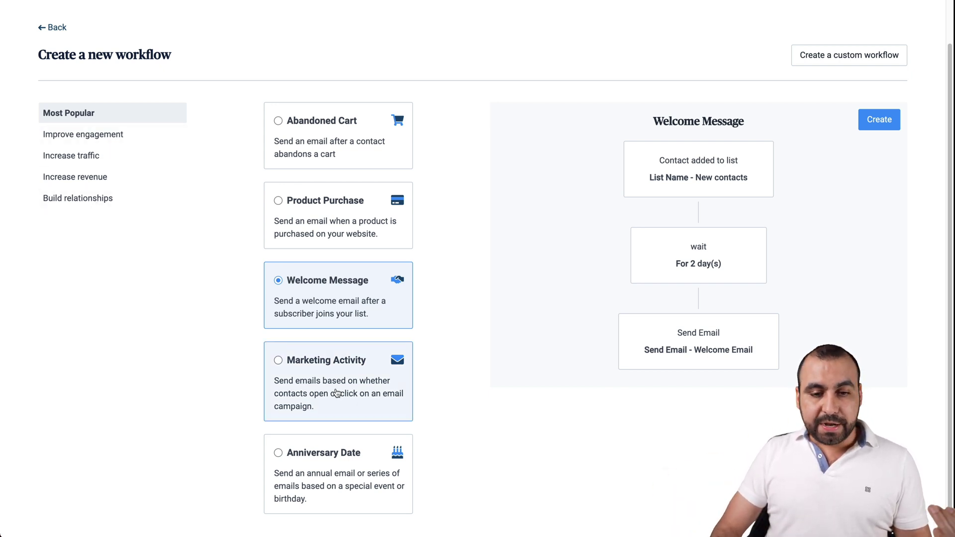
pyautogui.scroll(-1, 337, 393)
pyautogui.scroll(3, 123, 177)
# Step: Browse the Increase revenue templates, then return to Most Popular and select Welcome Message
pyautogui.click(113, 164)
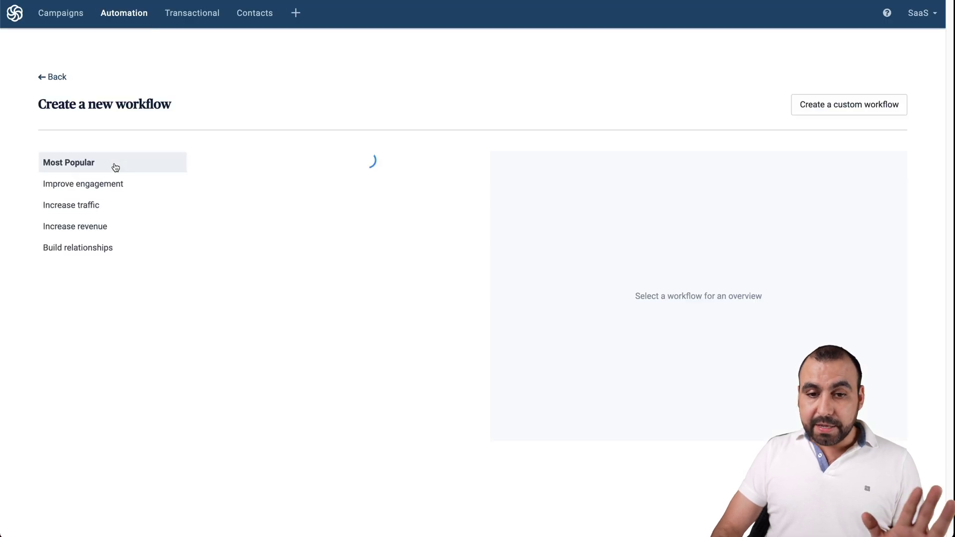
pyautogui.click(128, 225)
pyautogui.scroll(-3, 365, 338)
pyautogui.scroll(3, 137, 195)
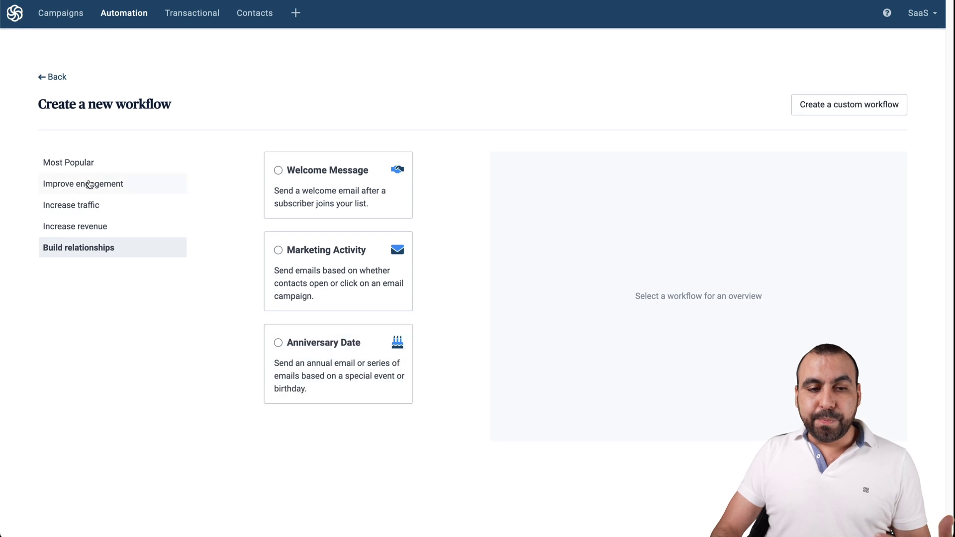
pyautogui.click(83, 168)
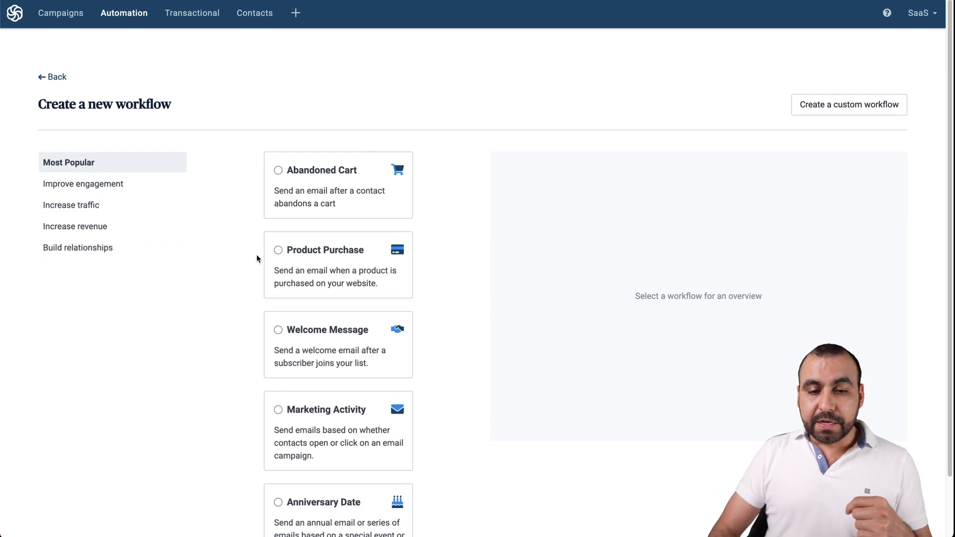
pyautogui.click(330, 349)
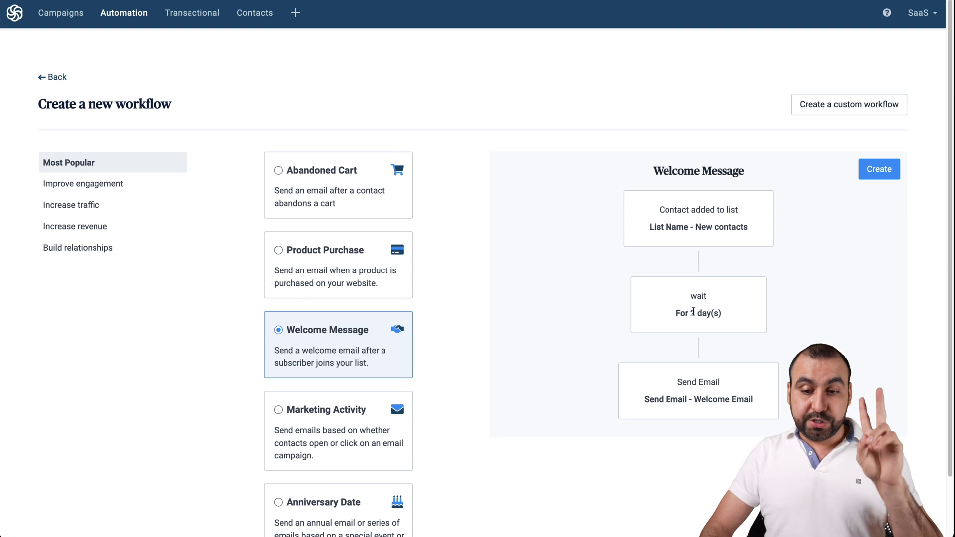
# Step: Create the workflow from Welcome Message with identified_contacts as the trigger list
pyautogui.click(874, 171)
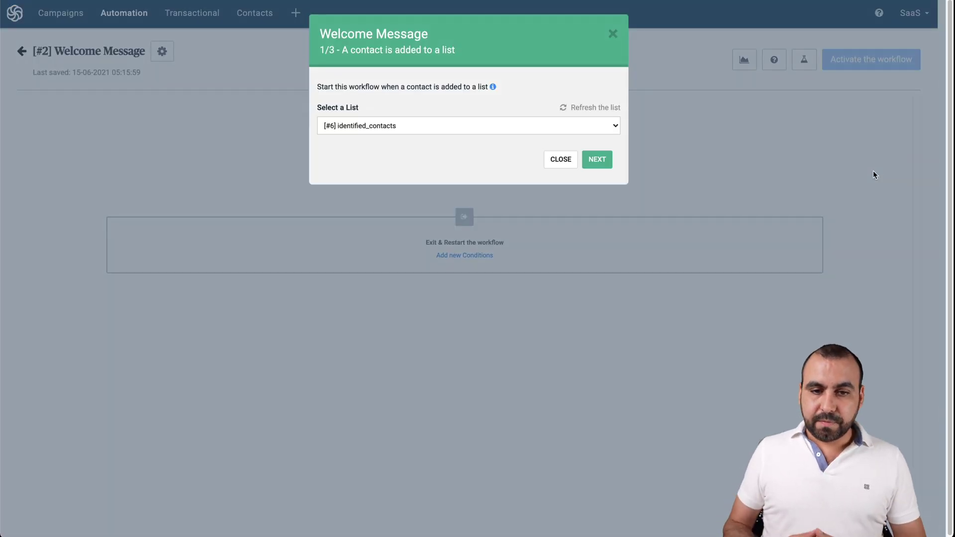
pyautogui.click(404, 124)
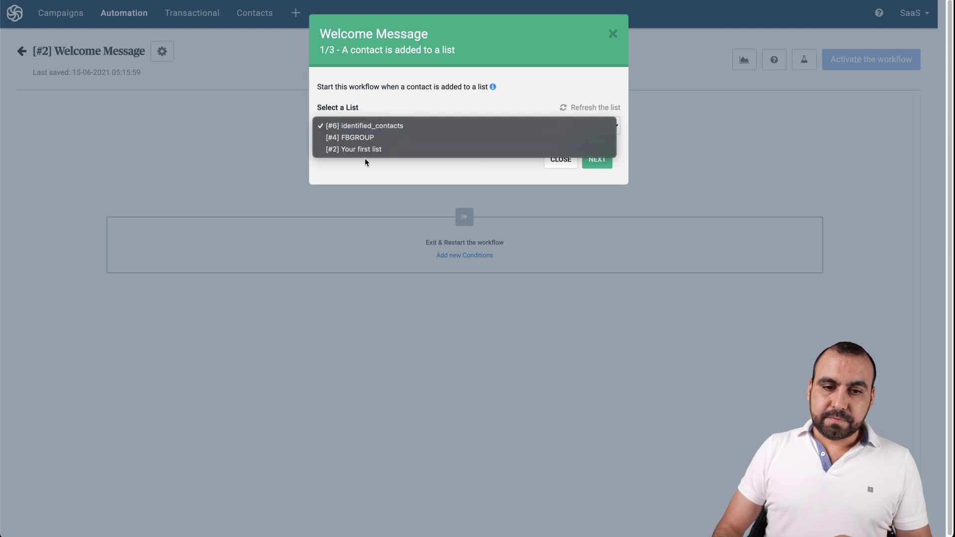
pyautogui.click(384, 126)
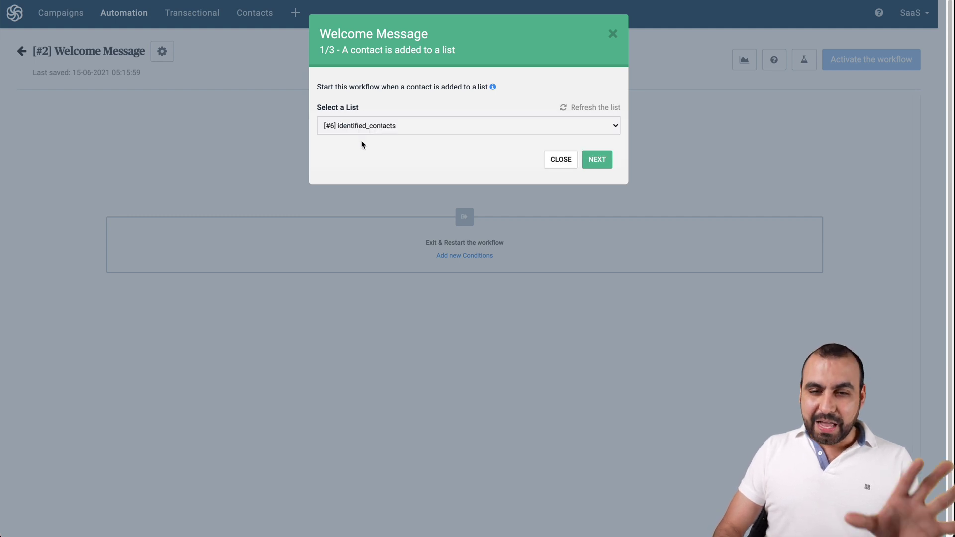
pyautogui.click(582, 158)
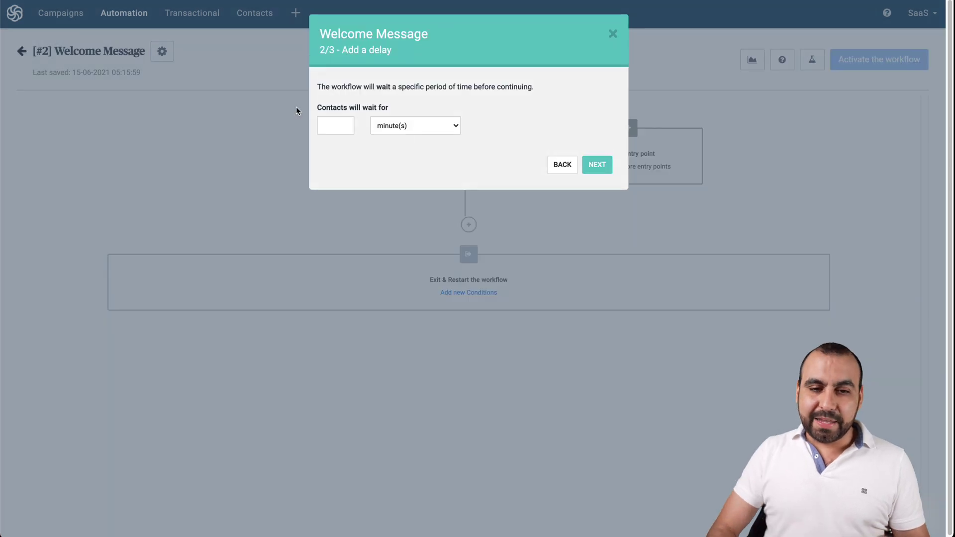
# Step: Set the workflow's wait step to 4 days
pyautogui.click(343, 124)
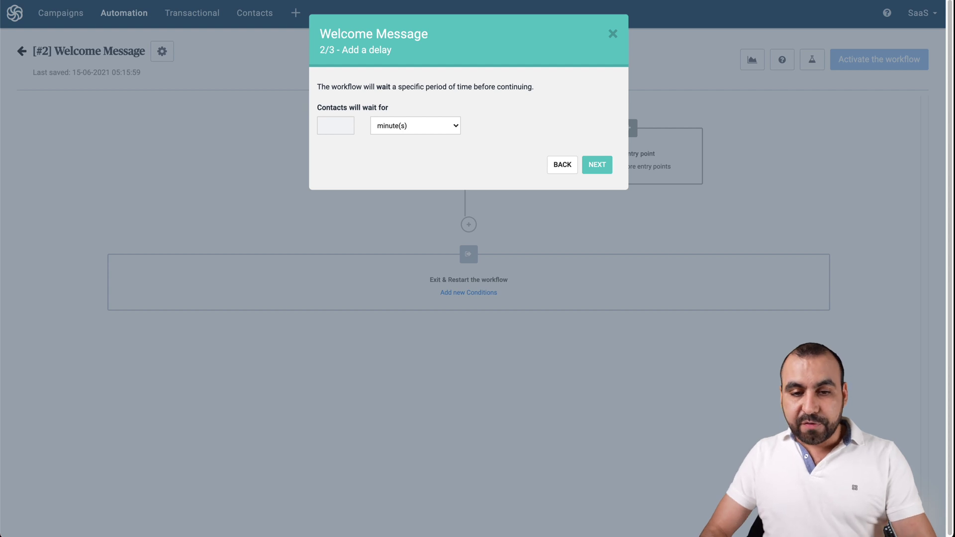
pyautogui.click(410, 128)
pyautogui.click(415, 146)
pyautogui.click(410, 130)
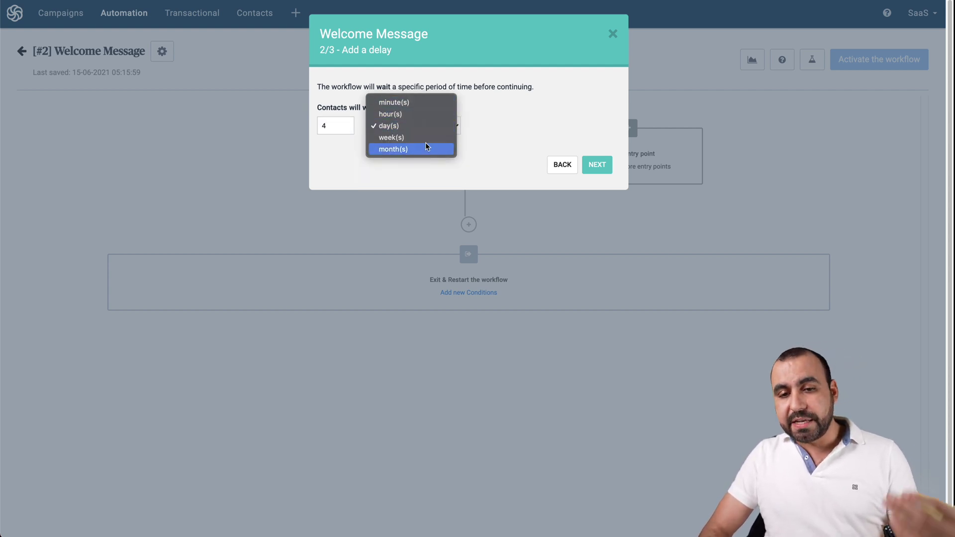
pyautogui.click(482, 136)
pyautogui.click(597, 164)
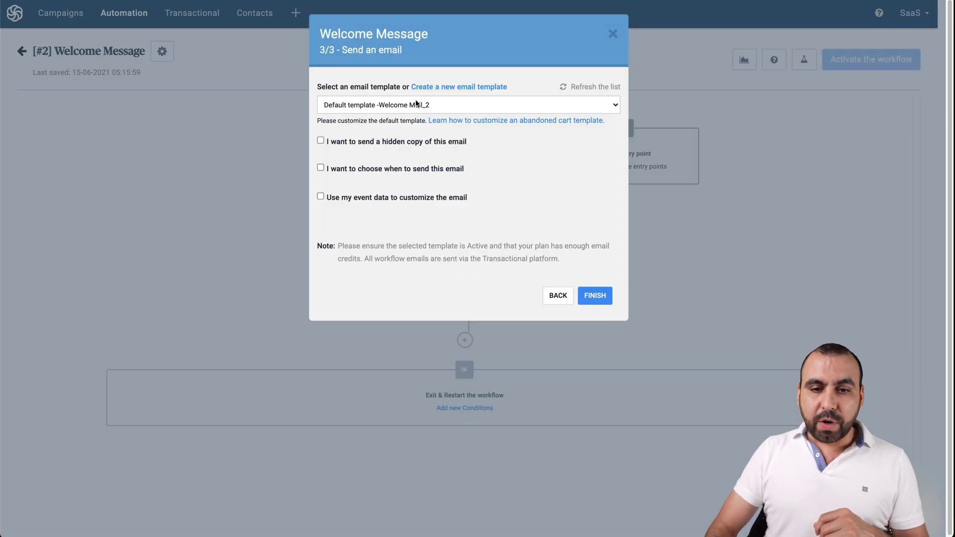
# Step: Add an email step sending the welcome mine template, with its option checkboxes left unchecked
pyautogui.click(415, 103)
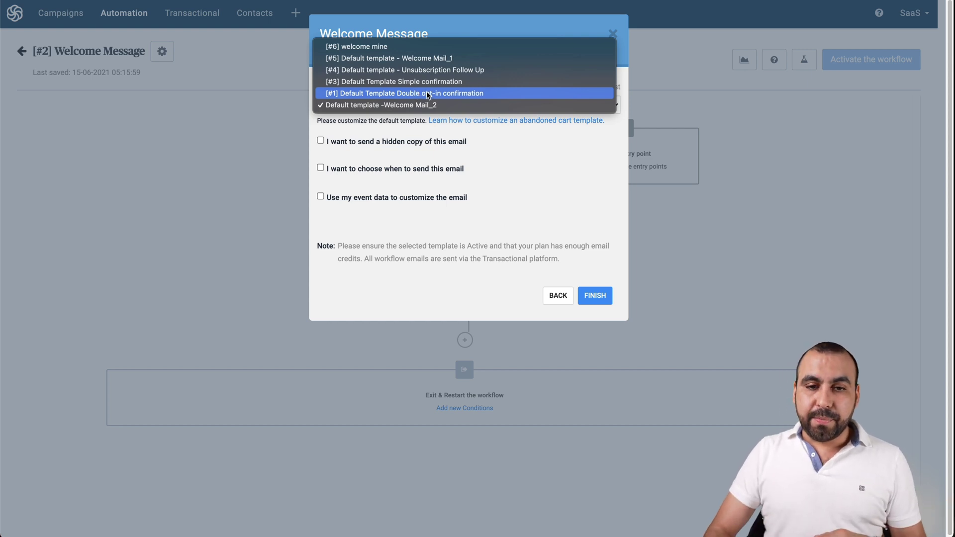
pyautogui.click(384, 47)
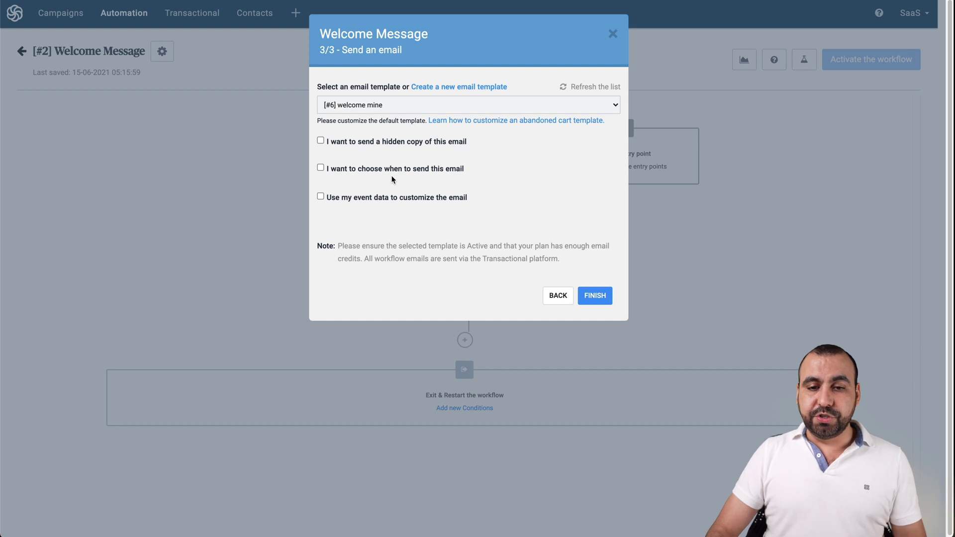
pyautogui.click(321, 168)
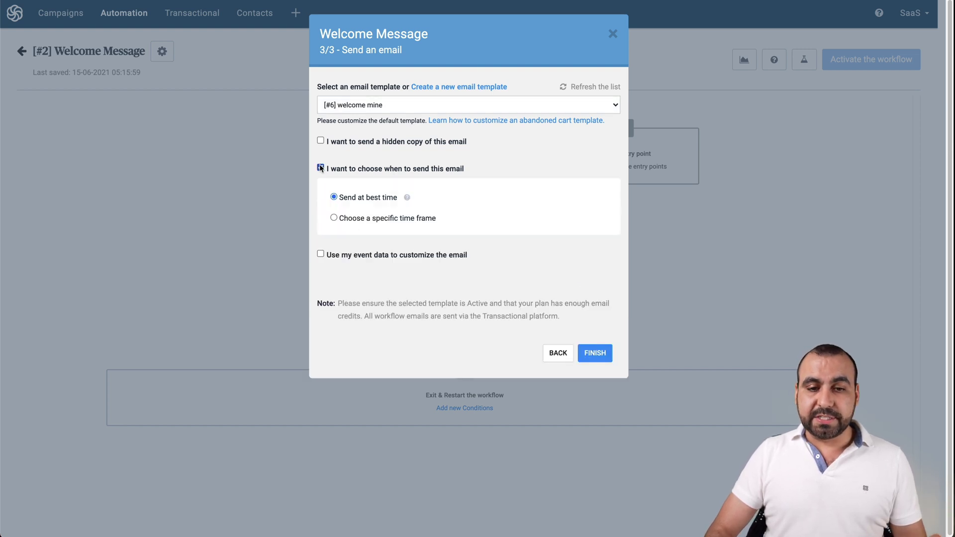
pyautogui.click(320, 168)
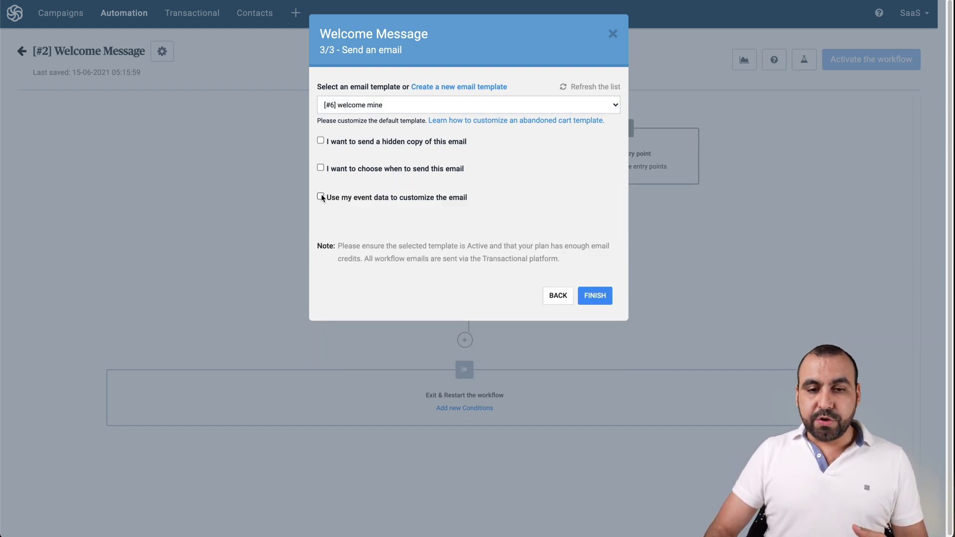
pyautogui.click(321, 197)
pyautogui.click(320, 197)
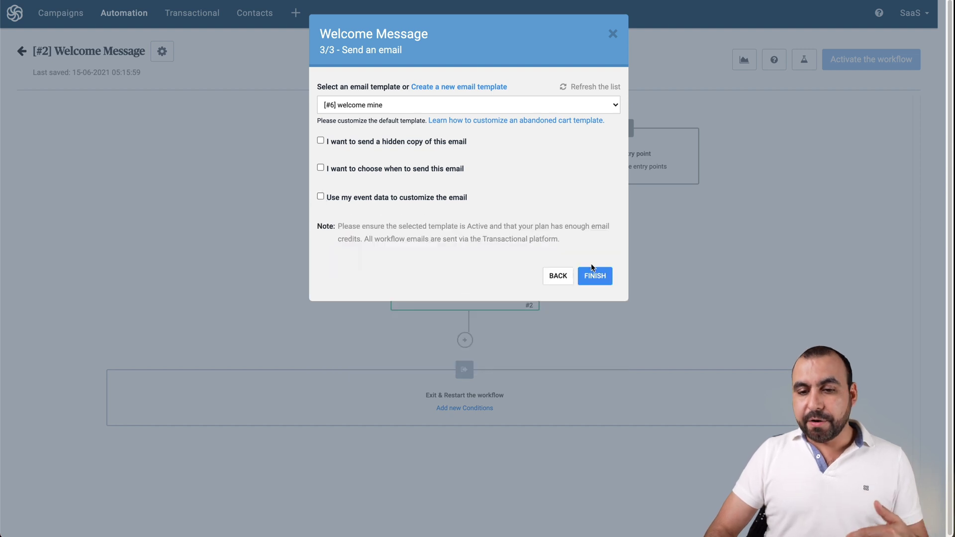
pyautogui.click(595, 273)
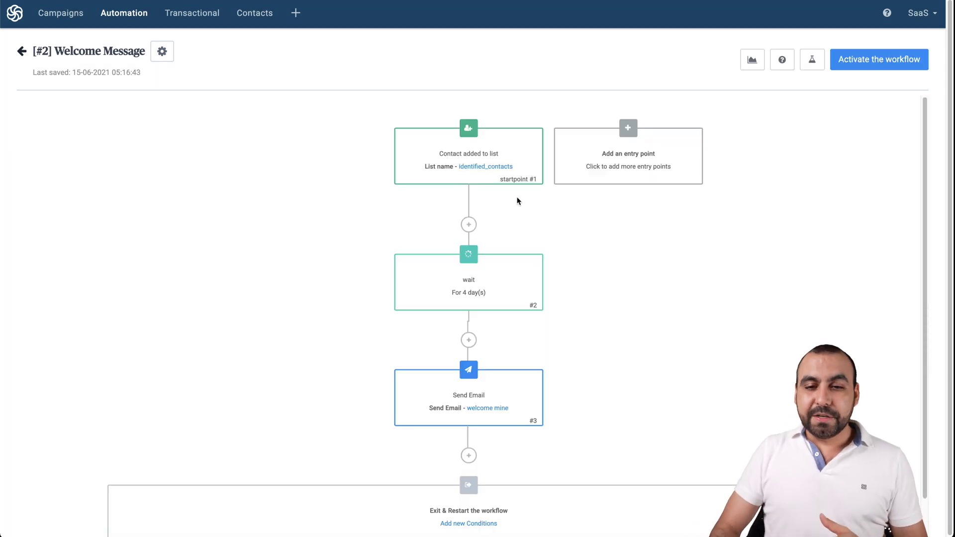
pyautogui.moveTo(458, 140)
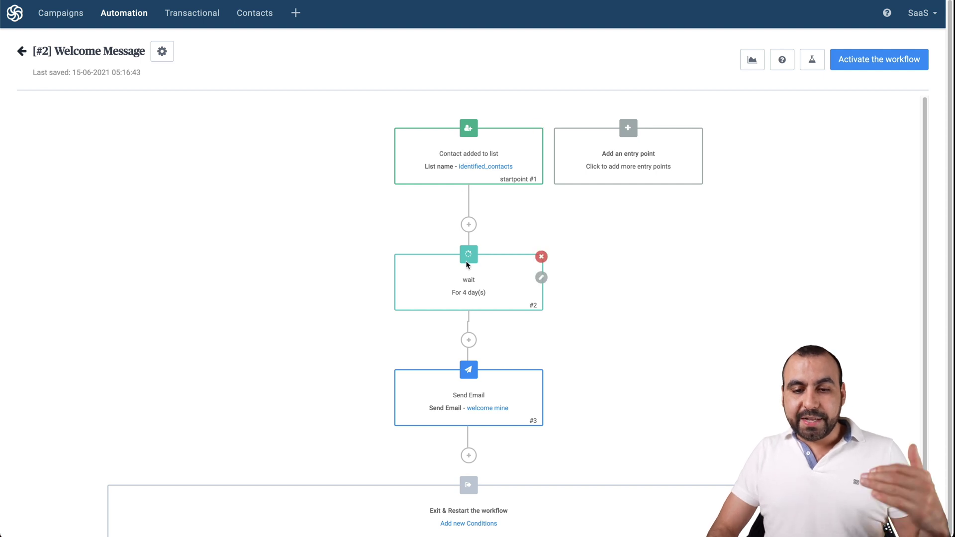
pyautogui.moveTo(482, 391)
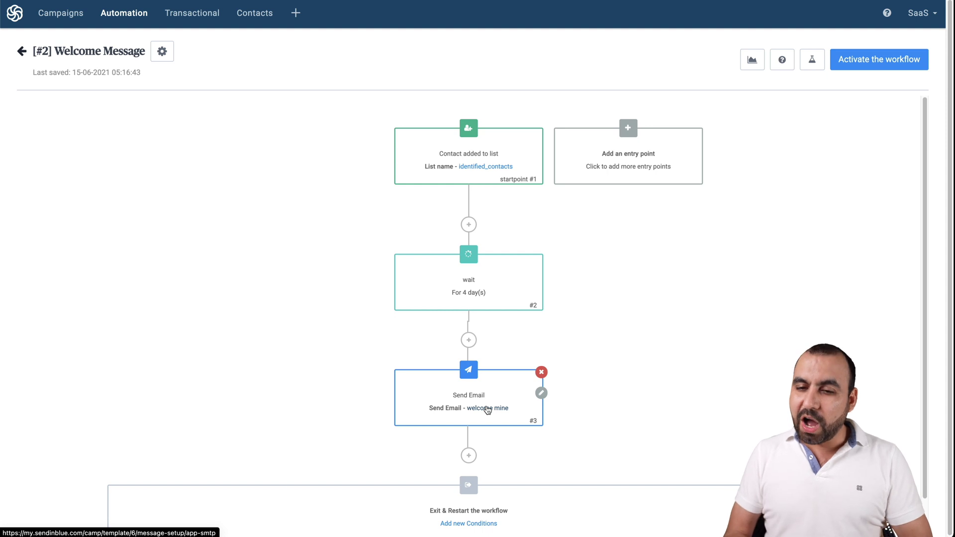
pyautogui.moveTo(437, 168)
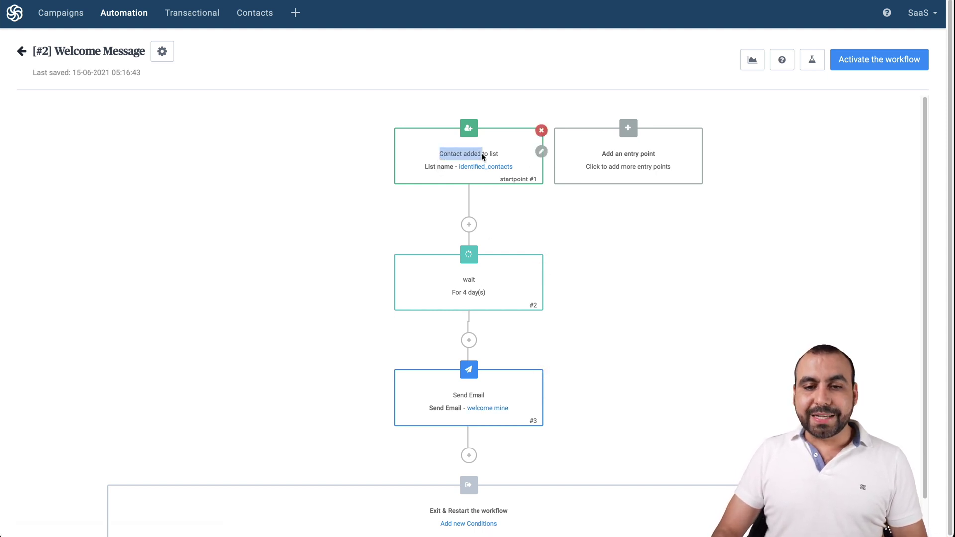
pyautogui.click(493, 160)
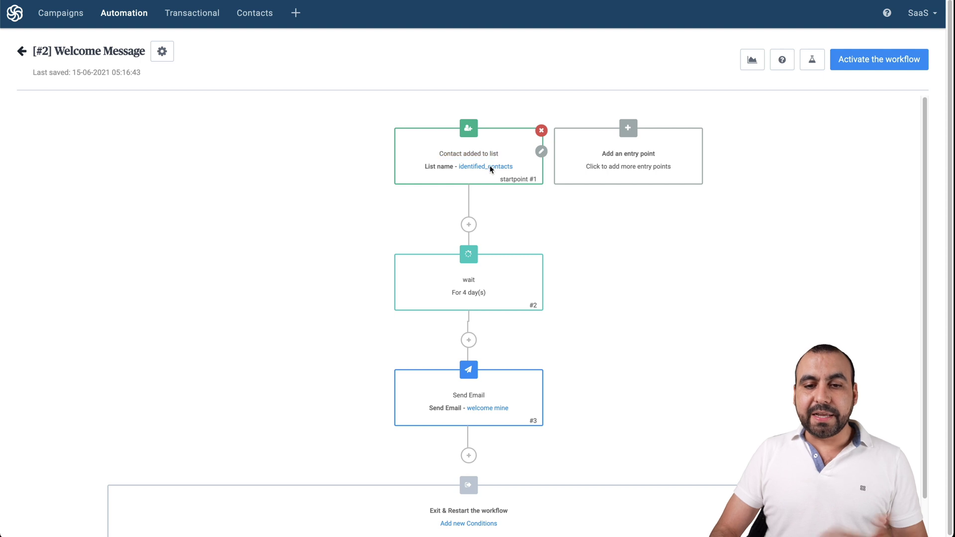
# Step: Add an entry point triggered when a contact submits the form named Form
pyautogui.click(637, 157)
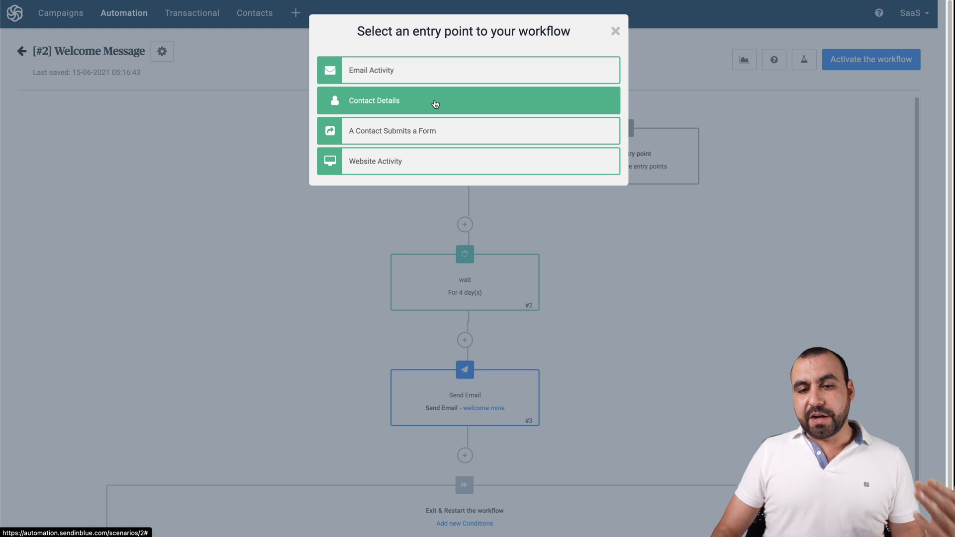
pyautogui.click(455, 143)
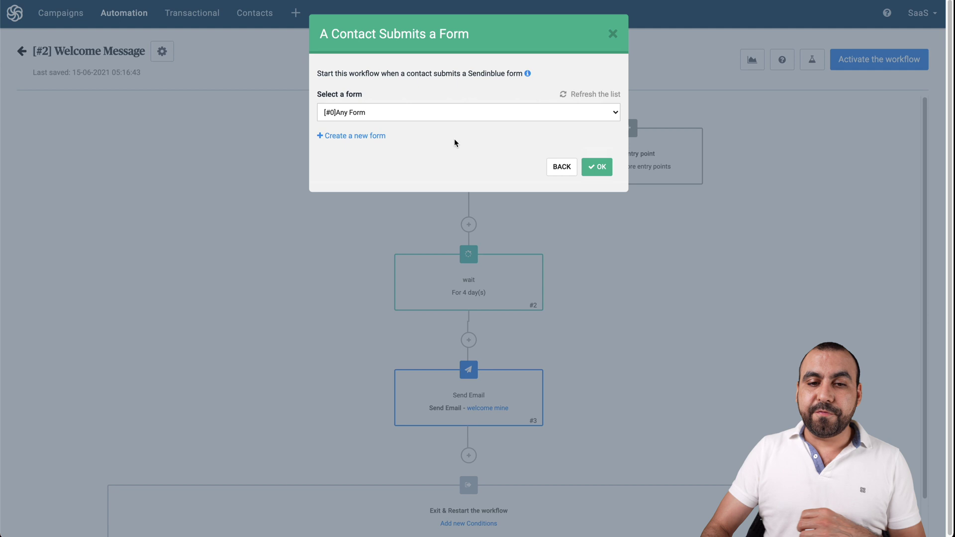
pyautogui.click(425, 114)
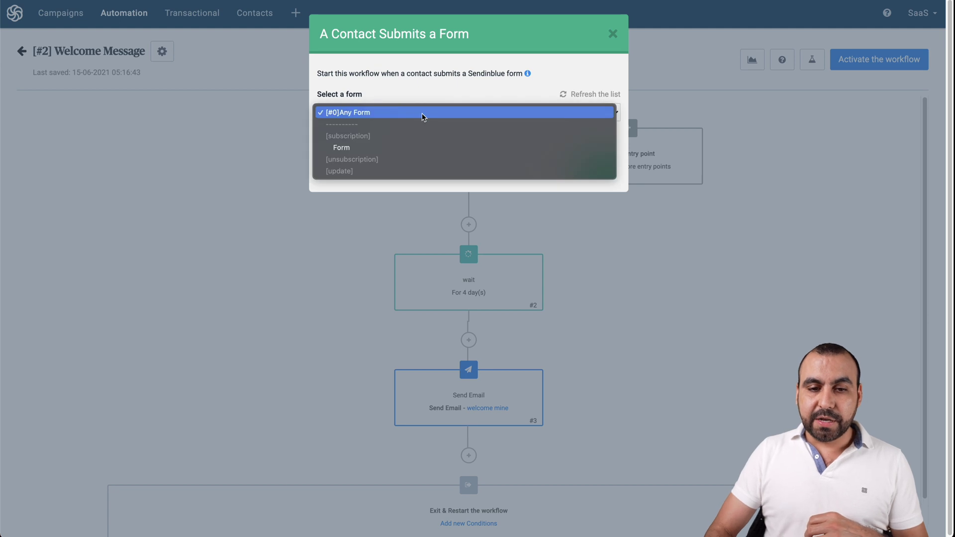
pyautogui.click(407, 148)
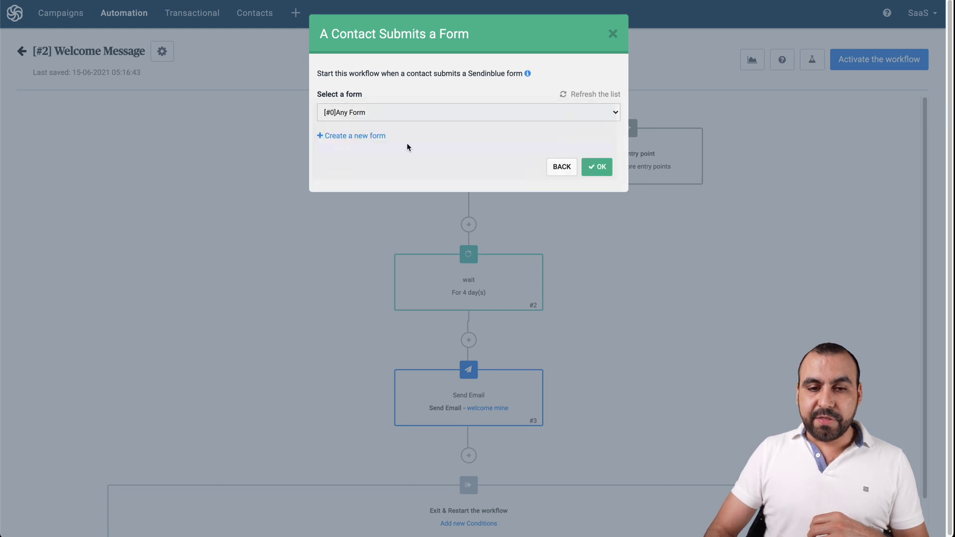
pyautogui.click(602, 168)
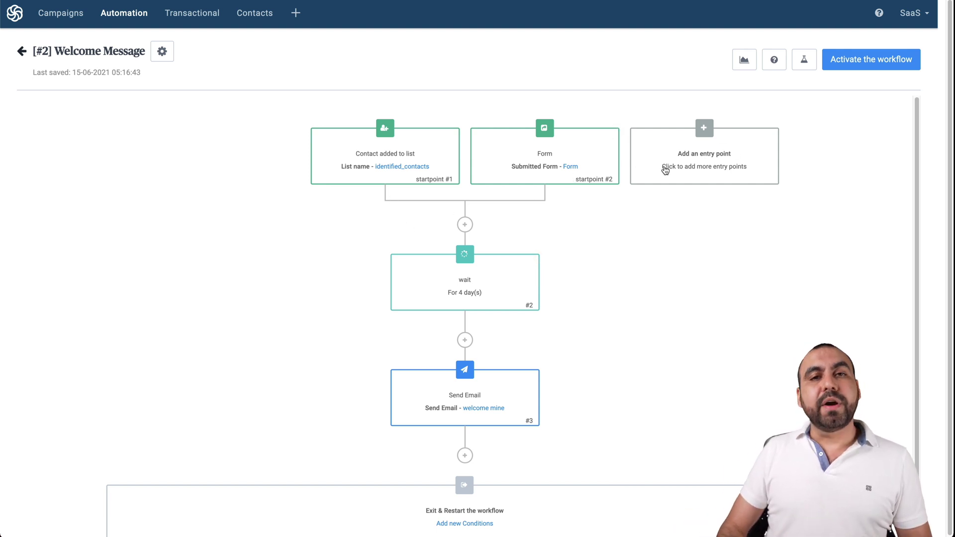
# Step: Open the Add a step dialog below the Send Email node and scroll to its conditions
pyautogui.scroll(-2, 680, 200)
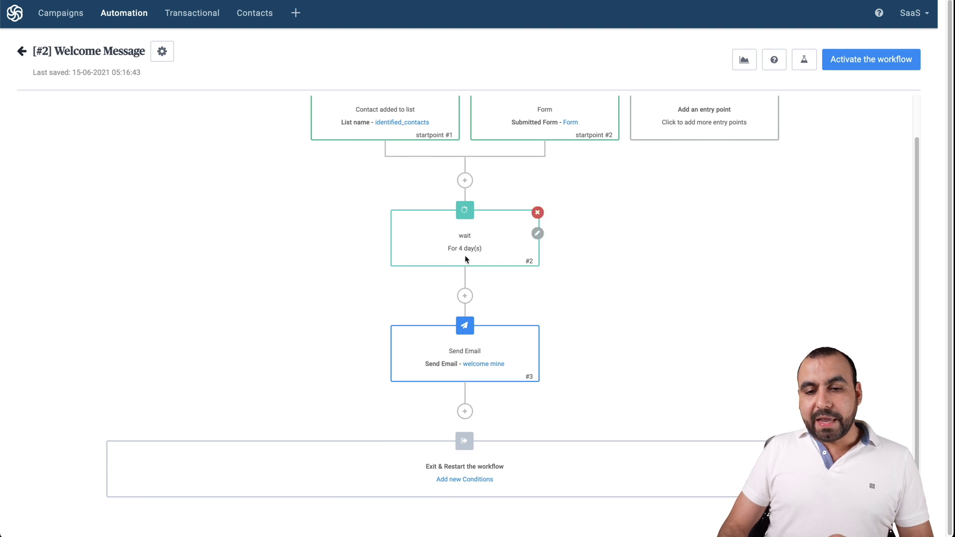
pyautogui.scroll(-1, 476, 259)
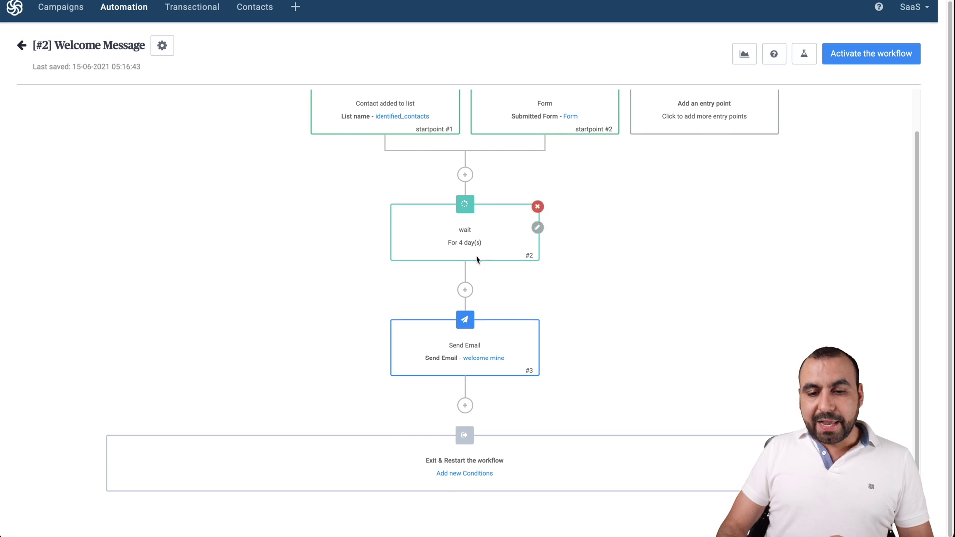
pyautogui.click(464, 410)
pyautogui.scroll(-1, 463, 411)
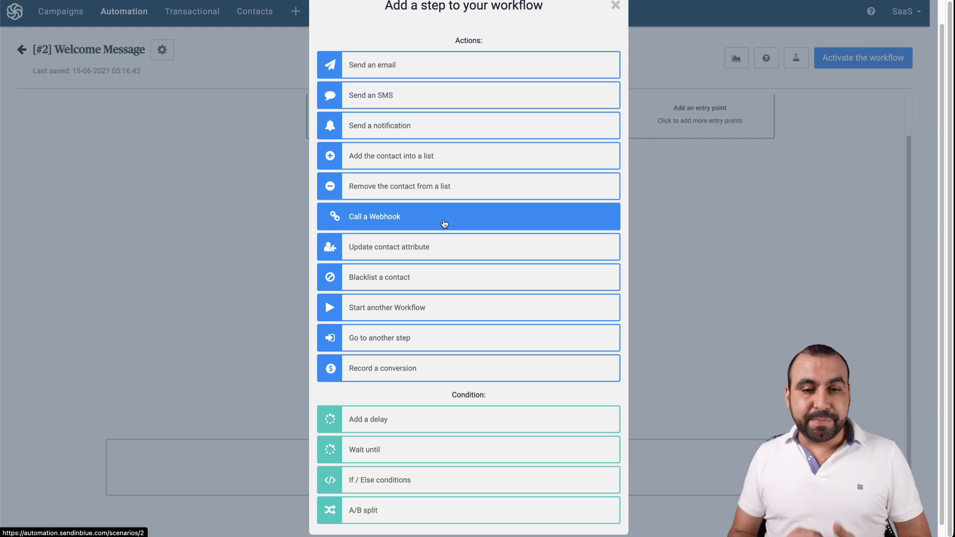
pyautogui.scroll(-1, 444, 324)
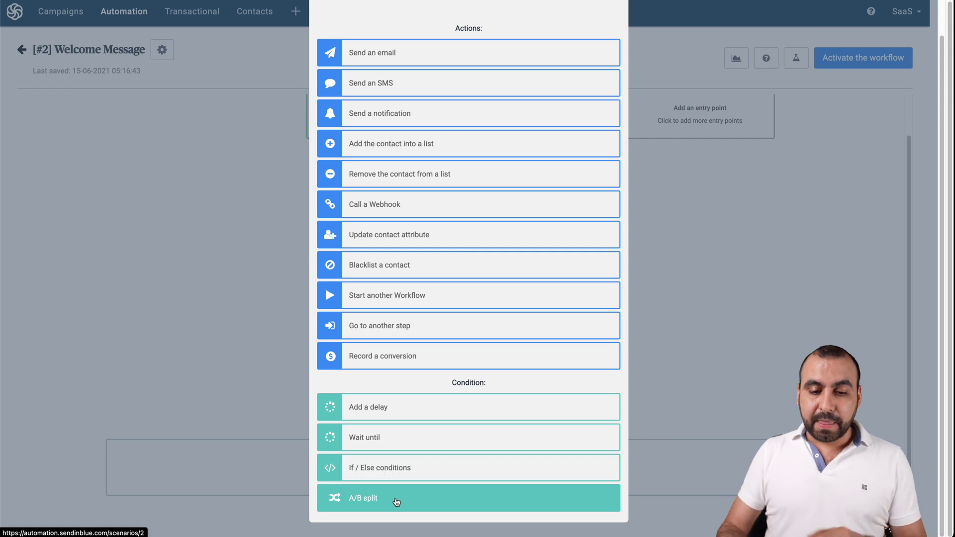
# Step: Add an If/Else on Email Marketing Activity: Clicked, All Campaigns, Equal to, All Links
pyautogui.click(402, 469)
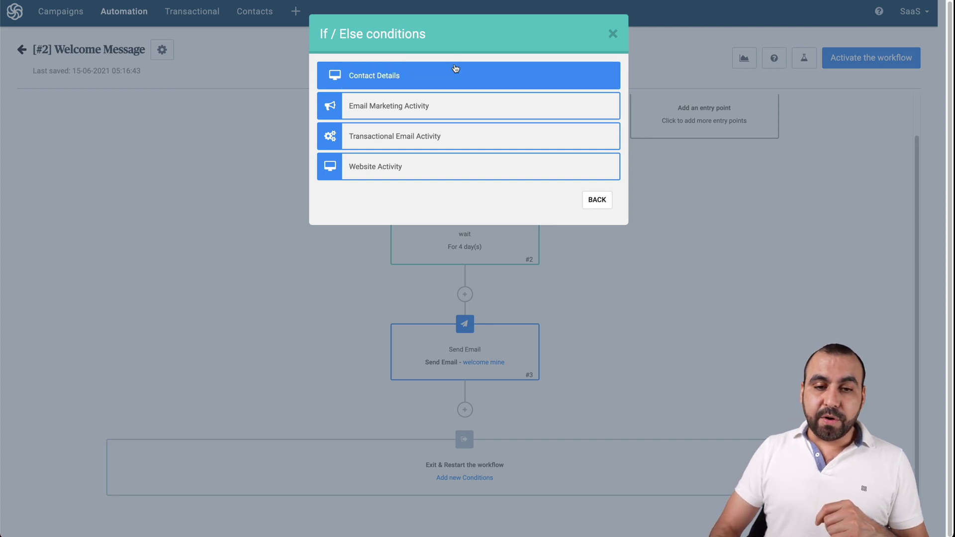
pyautogui.click(442, 107)
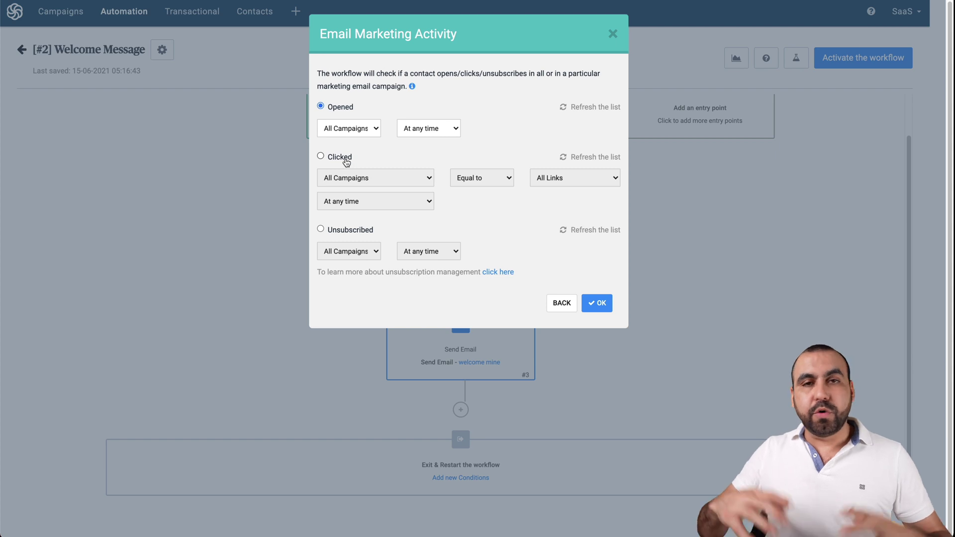
pyautogui.click(346, 162)
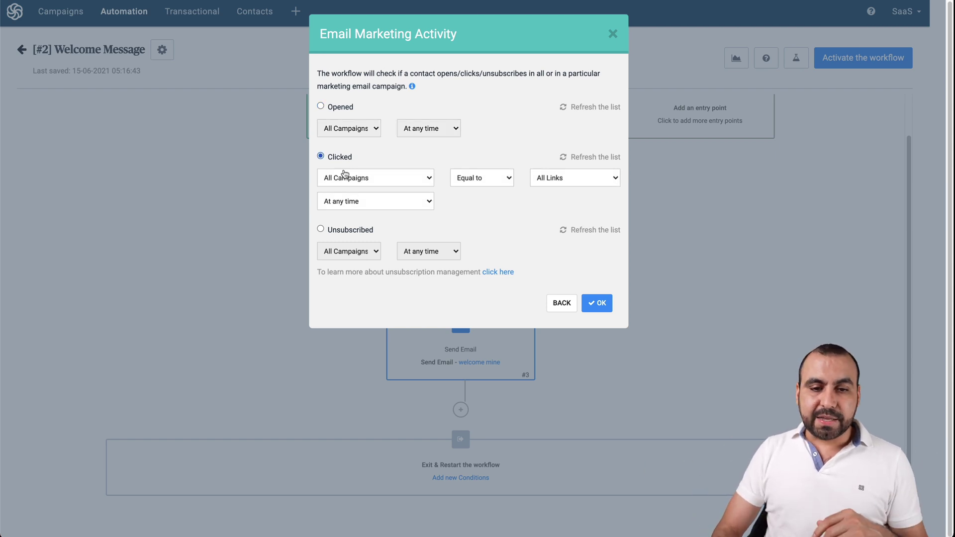
pyautogui.click(484, 177)
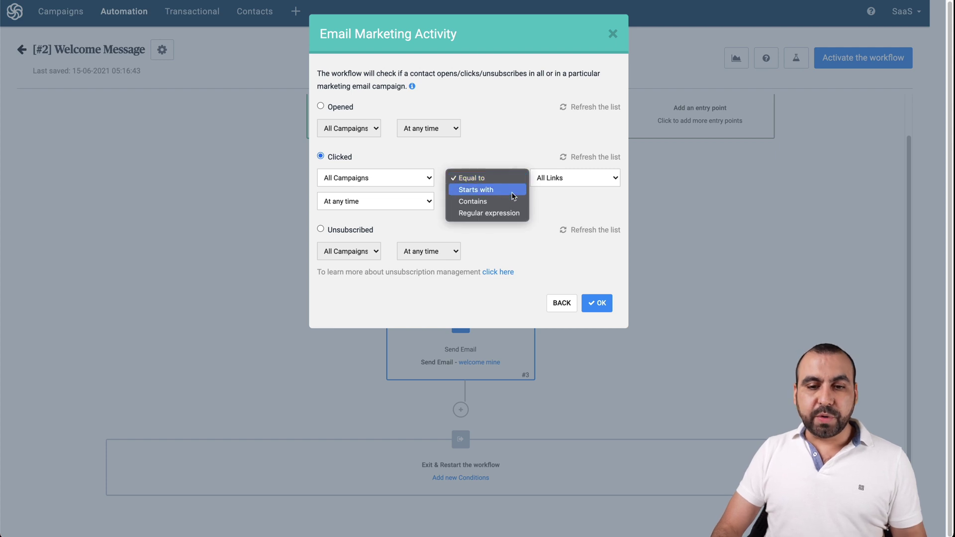
pyautogui.click(550, 202)
pyautogui.click(567, 179)
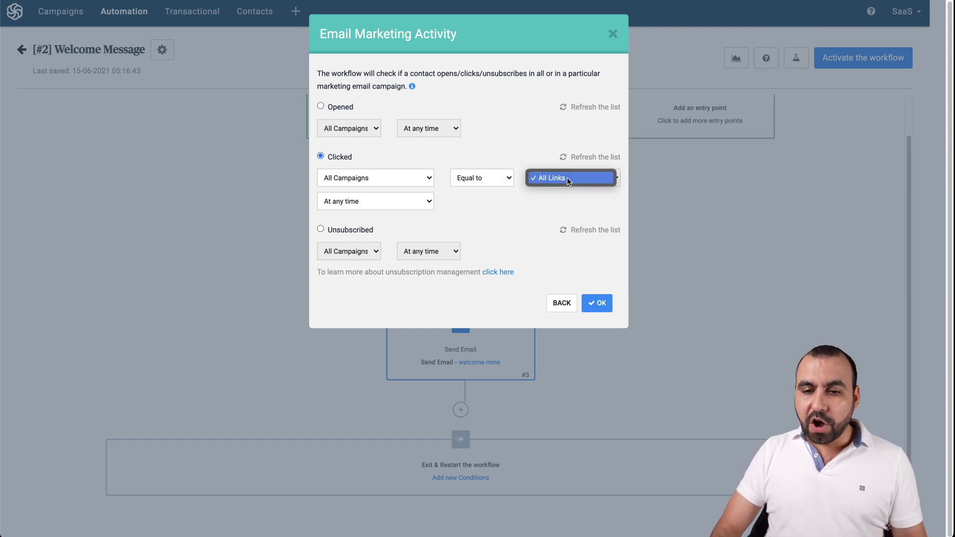
pyautogui.click(567, 178)
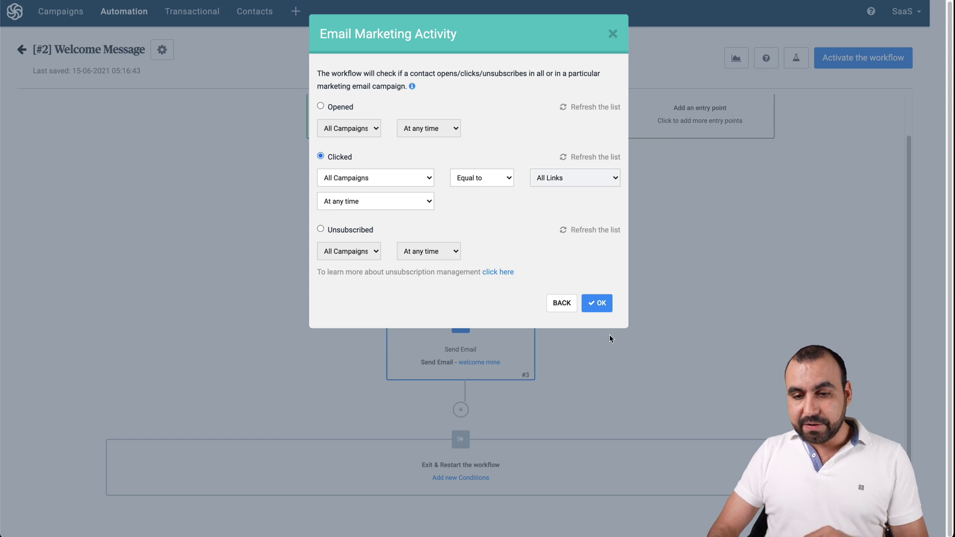
pyautogui.click(602, 303)
pyautogui.scroll(-3, 587, 343)
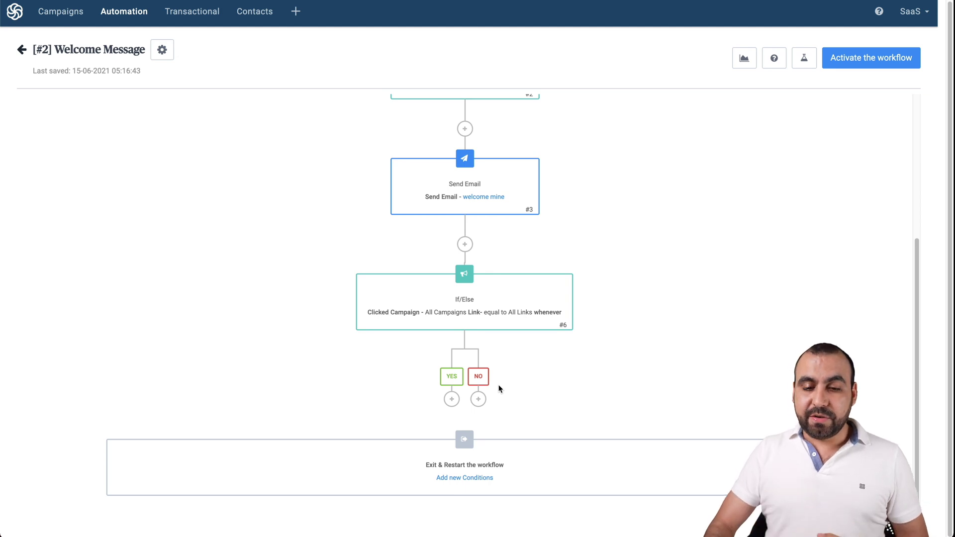
# Step: On the YES branch, add a step sending the Default Template Simple confirmation email
pyautogui.click(451, 400)
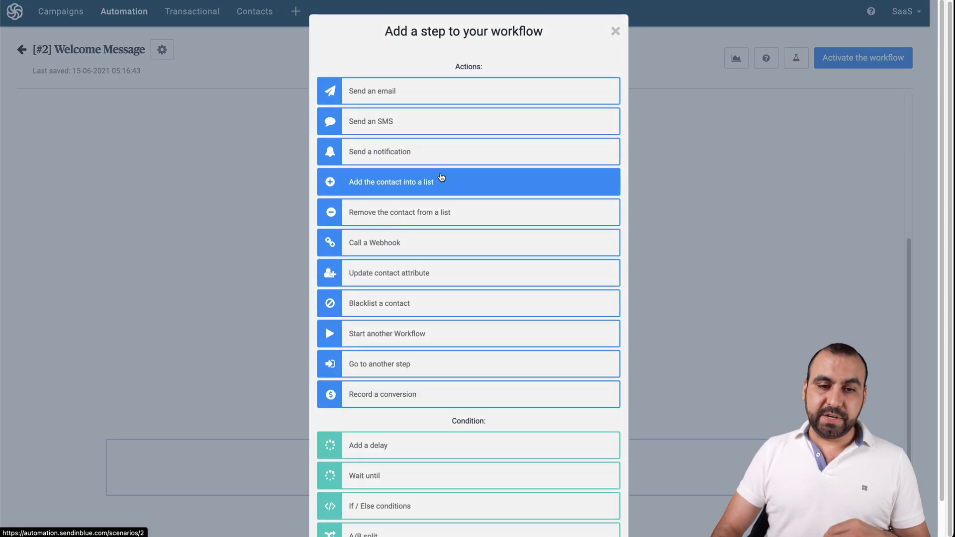
pyautogui.click(425, 97)
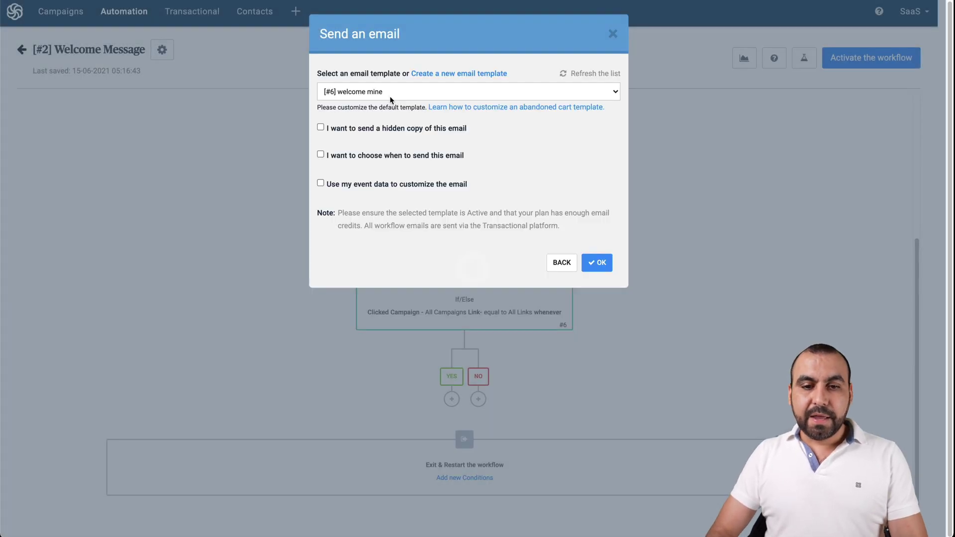
pyautogui.click(391, 97)
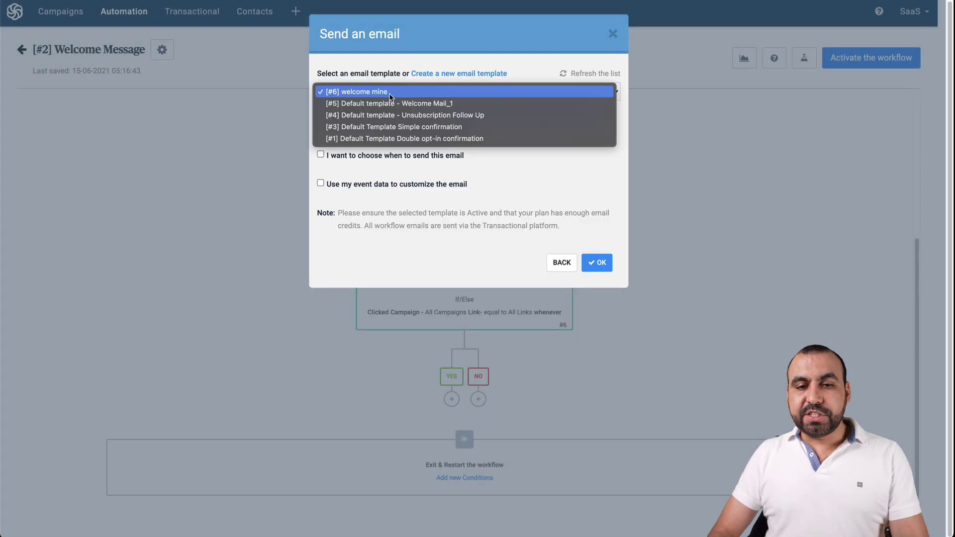
pyautogui.click(499, 126)
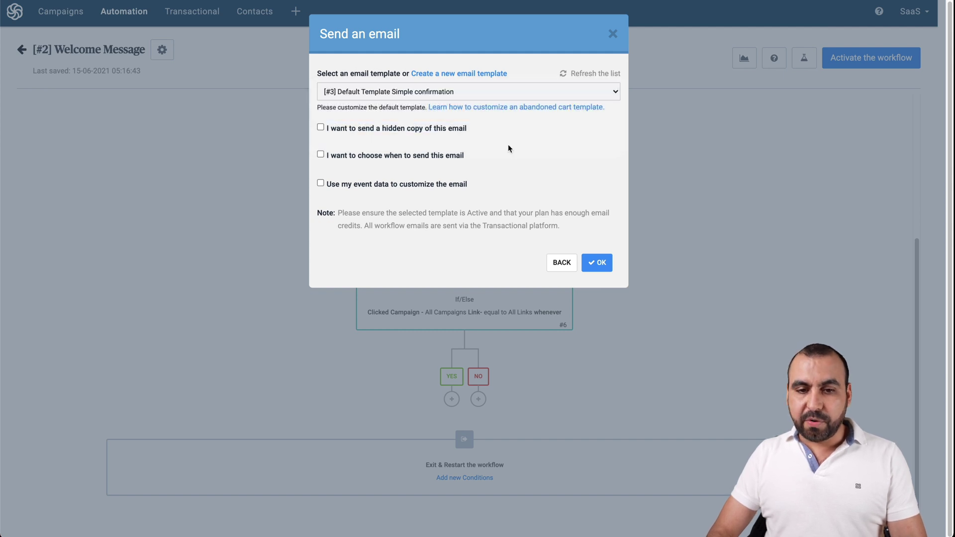
pyautogui.click(595, 262)
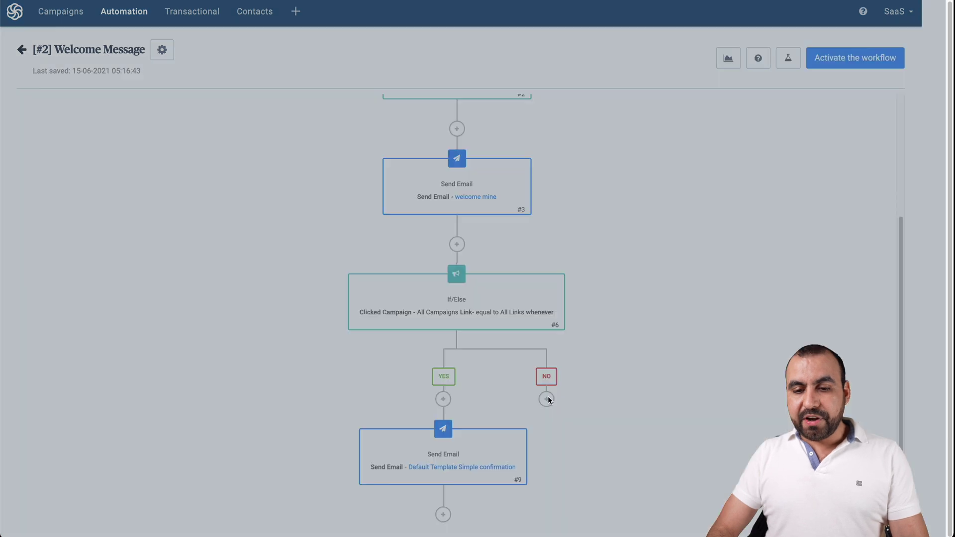
# Step: On the NO branch, add a 4-day wait step
pyautogui.click(547, 398)
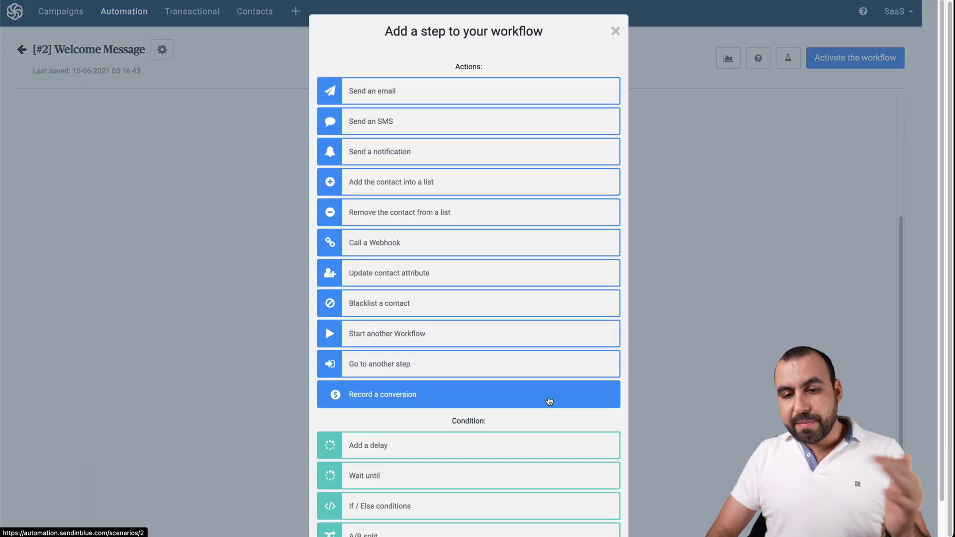
pyautogui.click(511, 445)
pyautogui.click(343, 113)
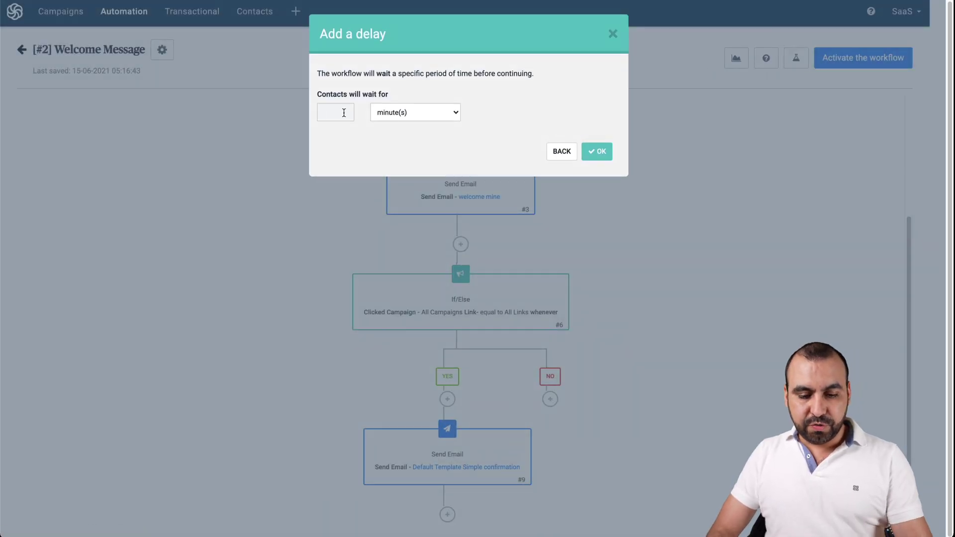
pyautogui.write('4')
pyautogui.click(410, 118)
pyautogui.click(413, 137)
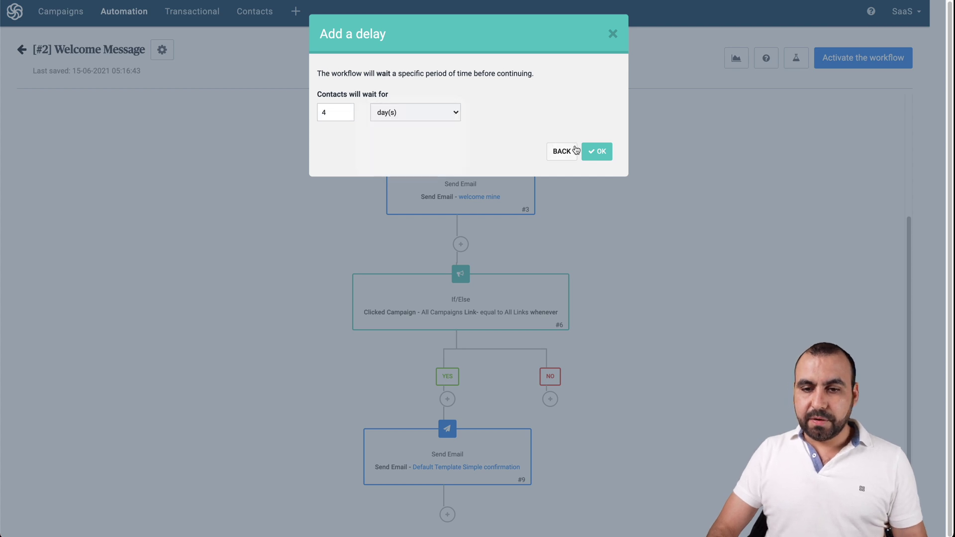
pyautogui.click(590, 151)
pyautogui.scroll(-3, 606, 308)
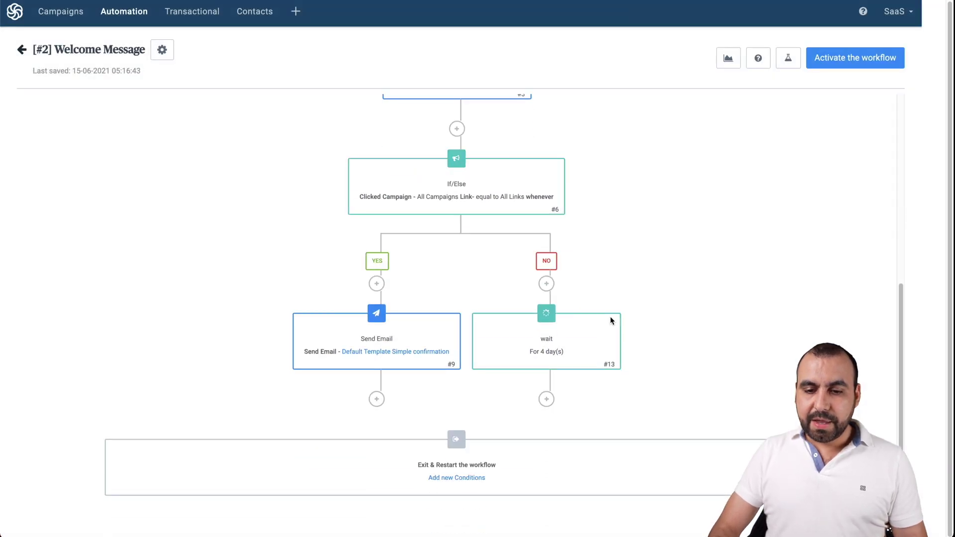
# Step: After the NO-branch wait, add a step sending the welcome mine email
pyautogui.click(551, 398)
pyautogui.click(420, 88)
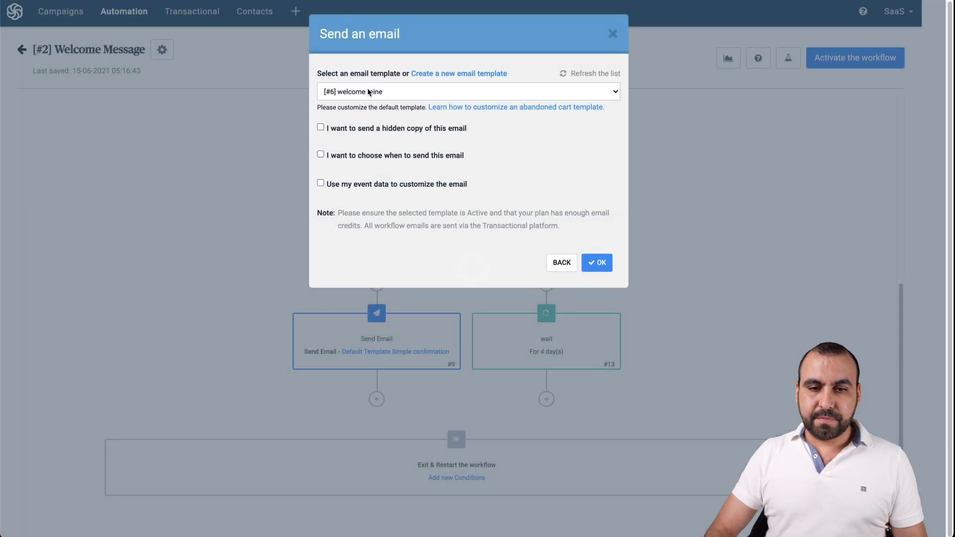
pyautogui.click(372, 92)
pyautogui.click(434, 137)
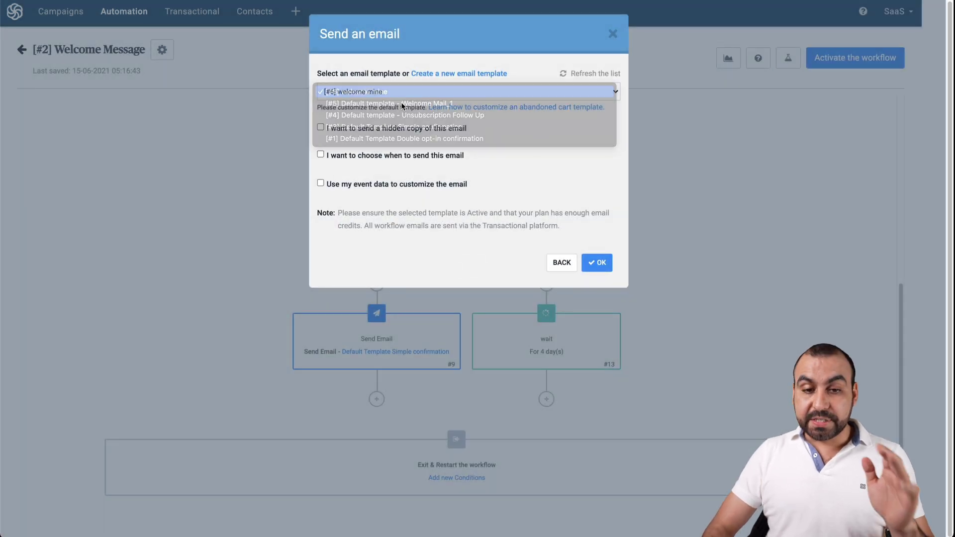
pyautogui.click(599, 262)
pyautogui.scroll(2, 559, 427)
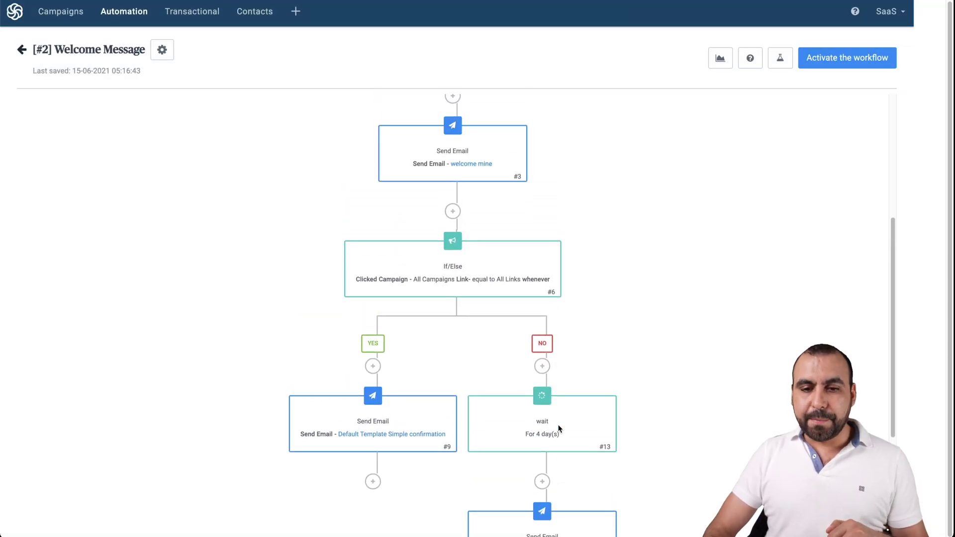
pyautogui.scroll(-2, 560, 397)
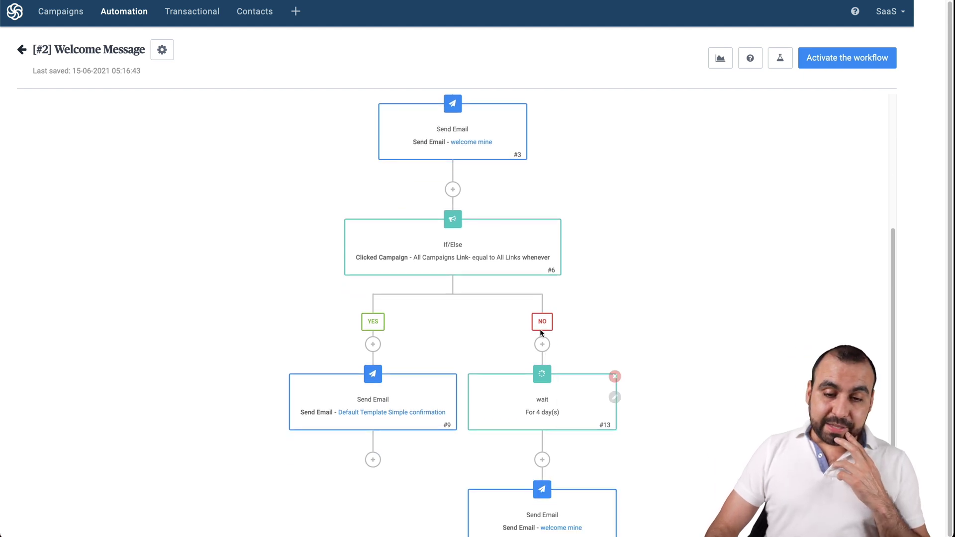
pyautogui.moveTo(463, 249)
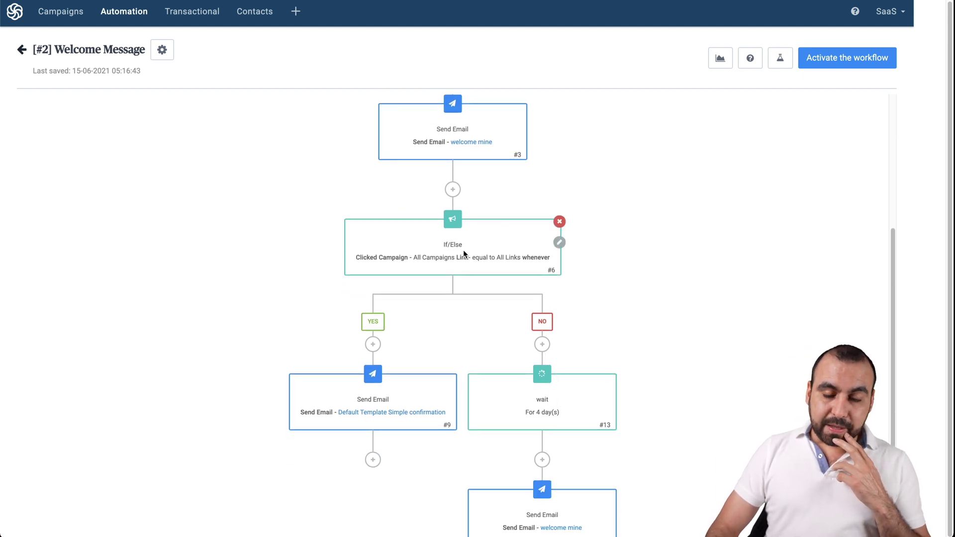
# Step: Change the If/Else condition to Opened, with All Campaigns and At any time
pyautogui.click(557, 242)
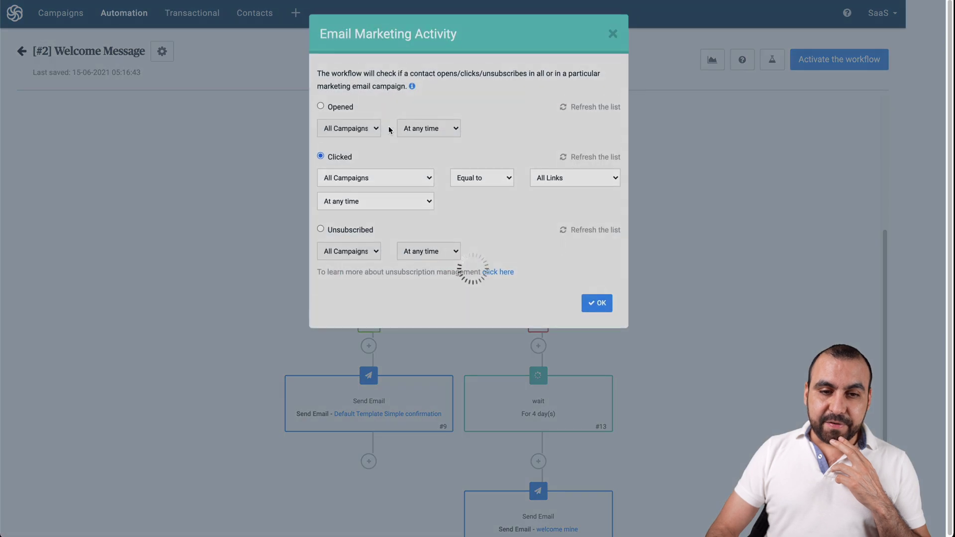
pyautogui.click(342, 108)
pyautogui.click(356, 128)
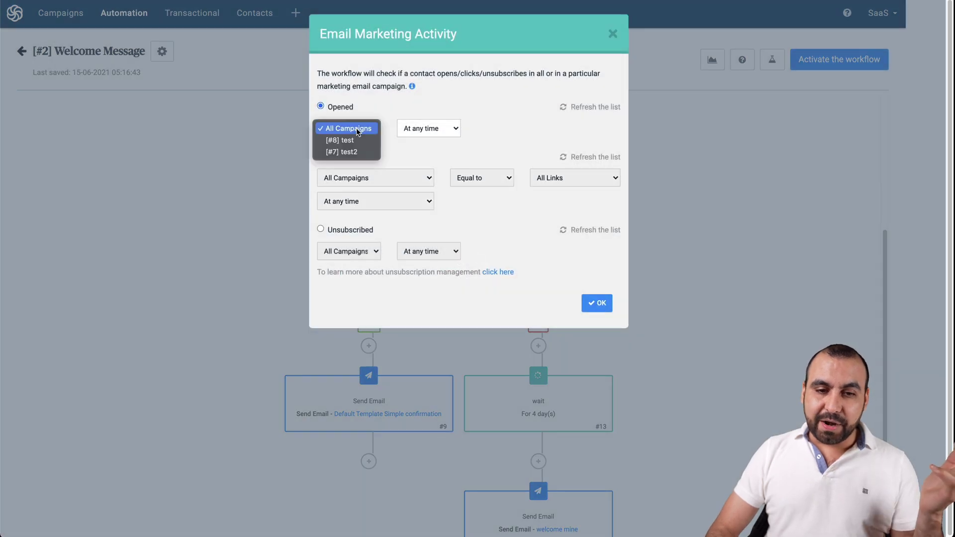
pyautogui.click(409, 130)
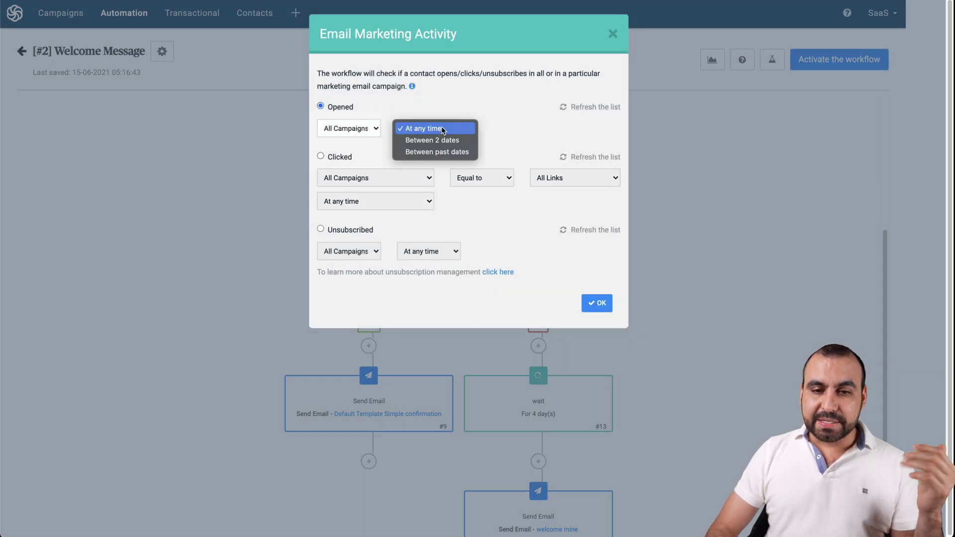
pyautogui.click(495, 85)
pyautogui.click(597, 302)
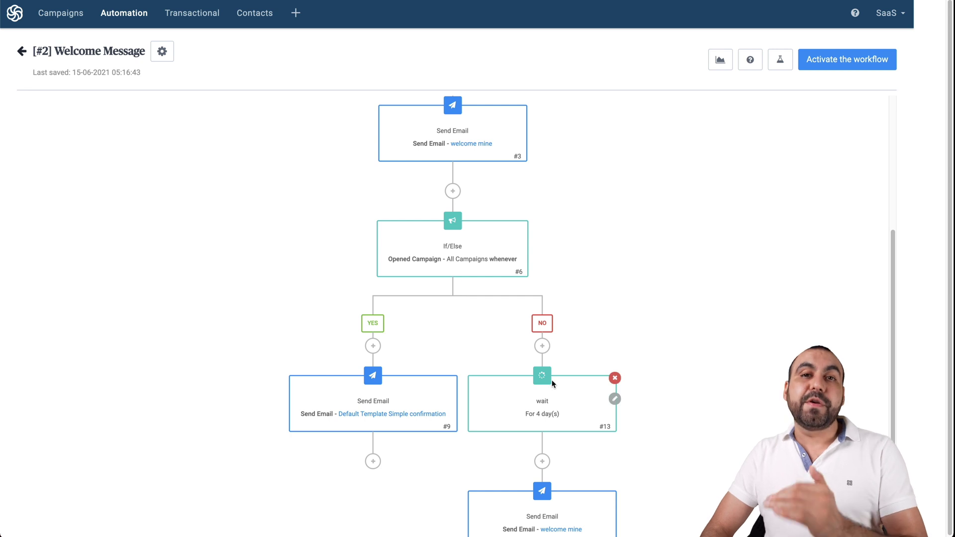
pyautogui.scroll(-4, 551, 438)
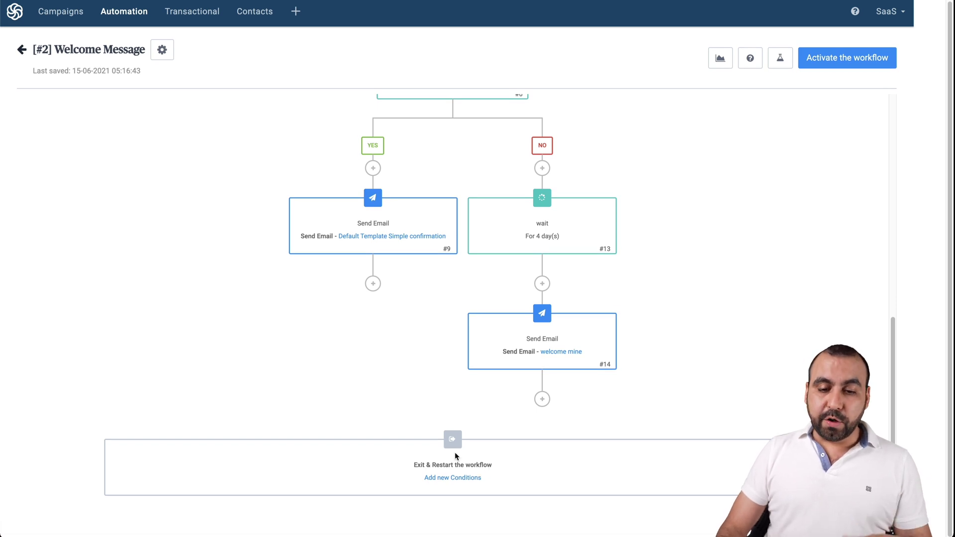
pyautogui.click(453, 476)
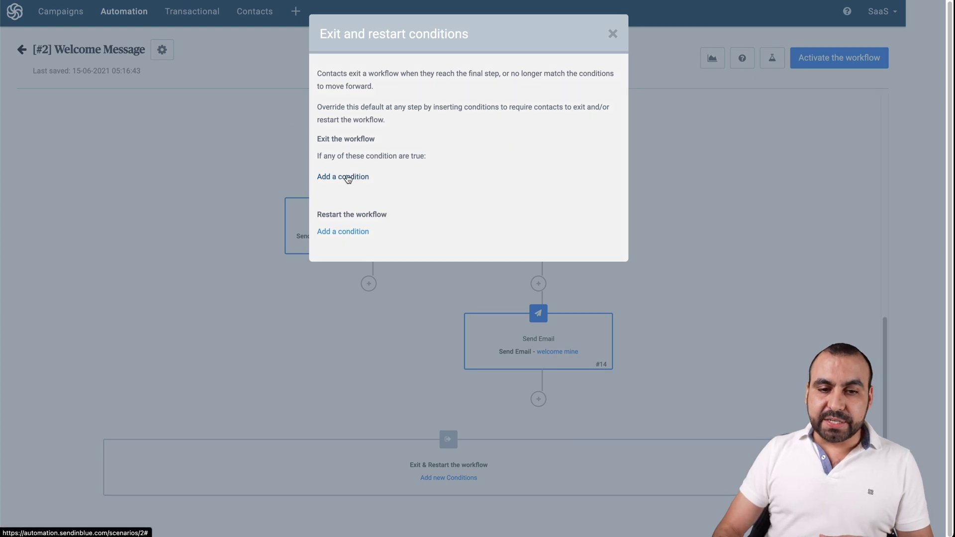
pyautogui.moveTo(318, 140); pyautogui.dragTo(399, 141)
pyautogui.click(400, 141)
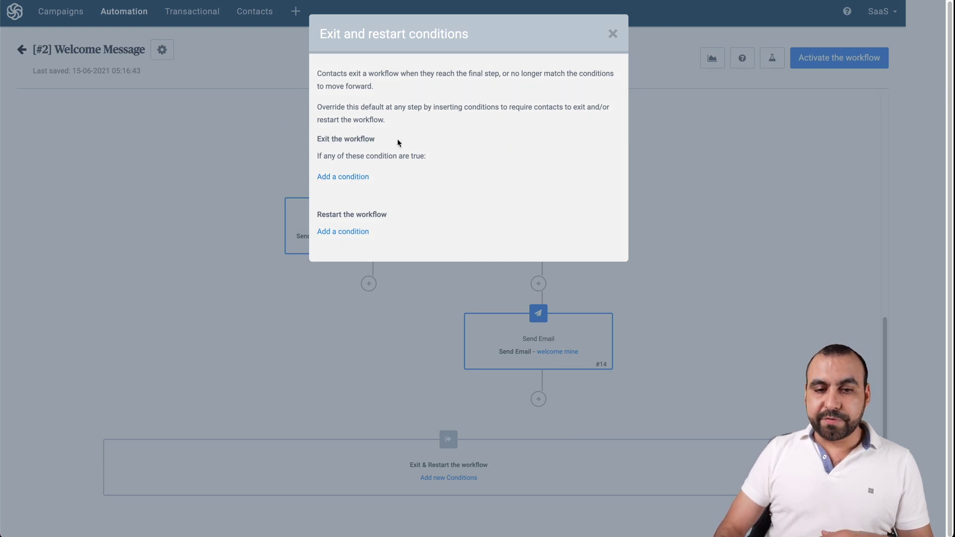
pyautogui.click(349, 235)
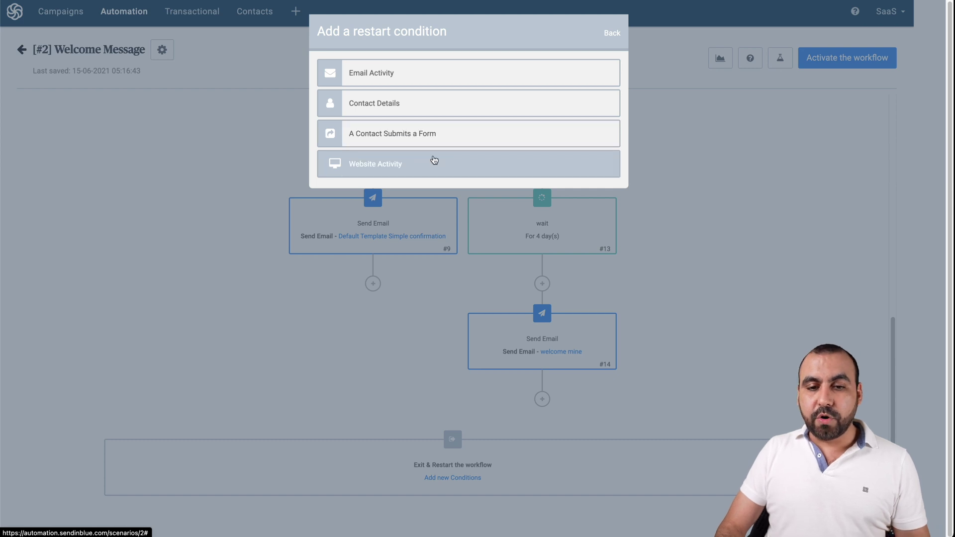
pyautogui.click(433, 159)
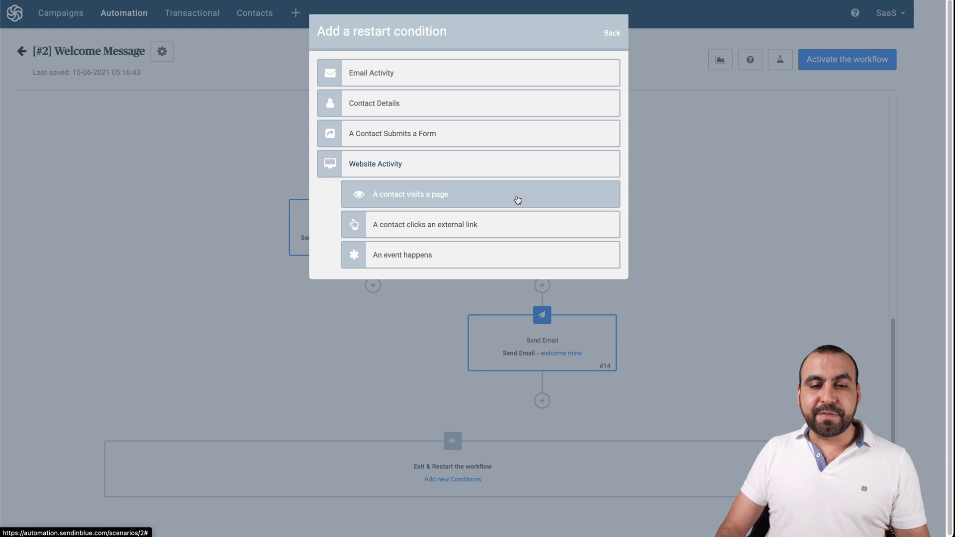
pyautogui.click(517, 227)
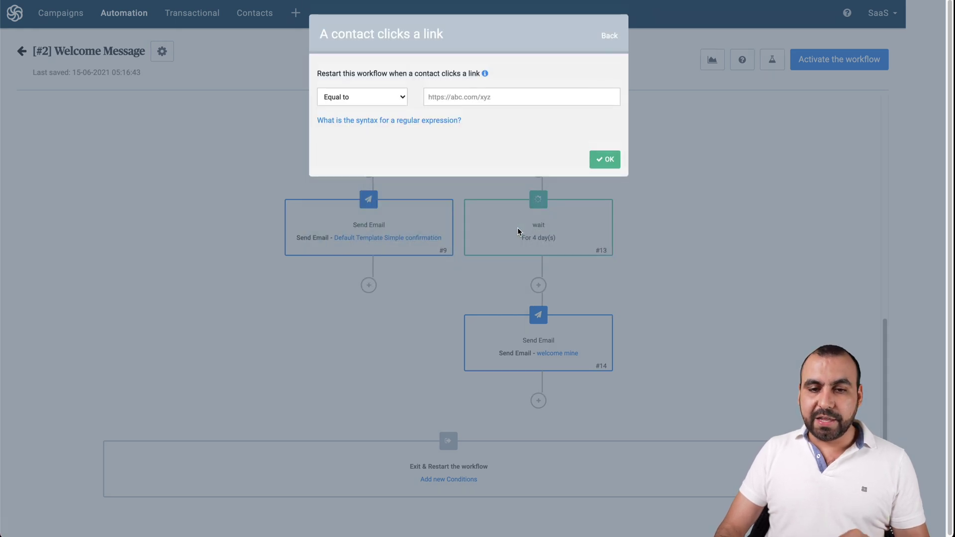
pyautogui.click(382, 100)
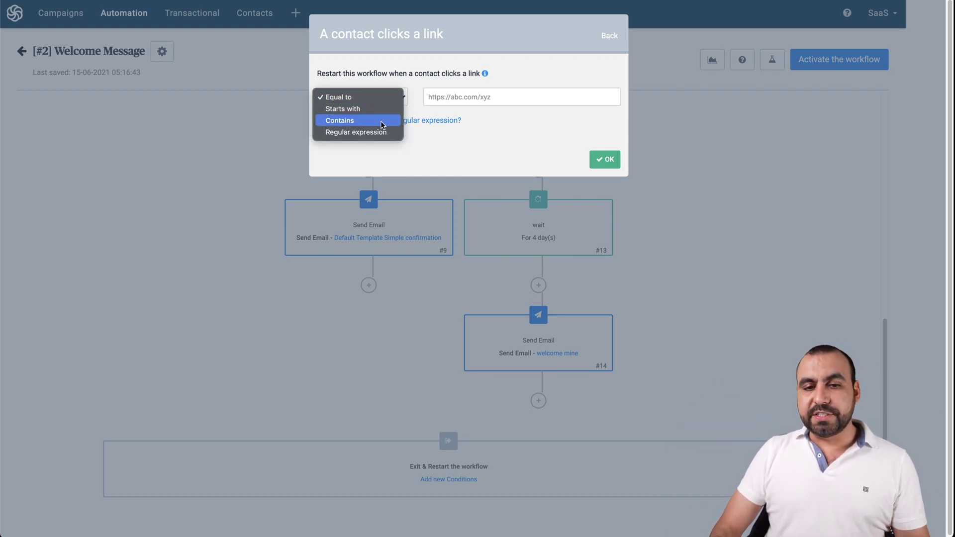
pyautogui.click(431, 105)
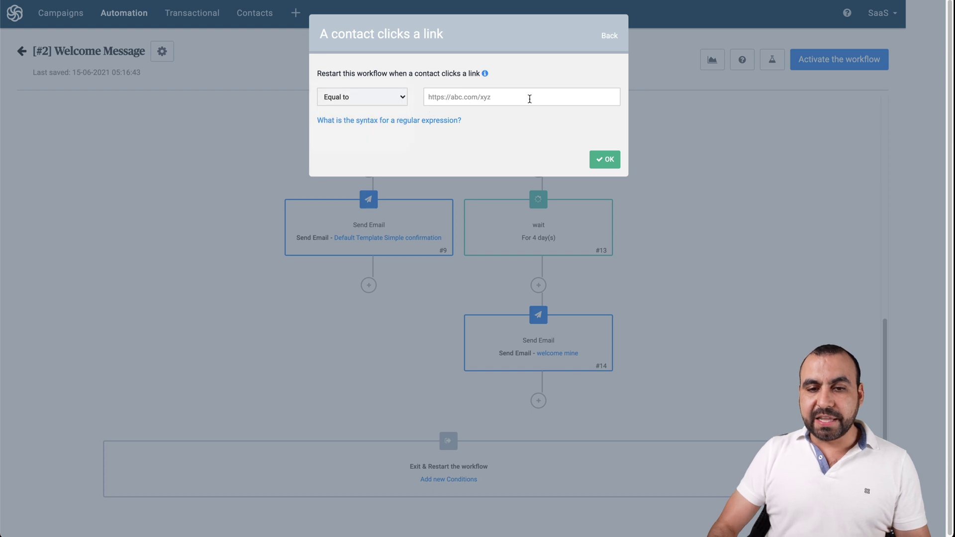
pyautogui.click(606, 37)
pyautogui.click(608, 36)
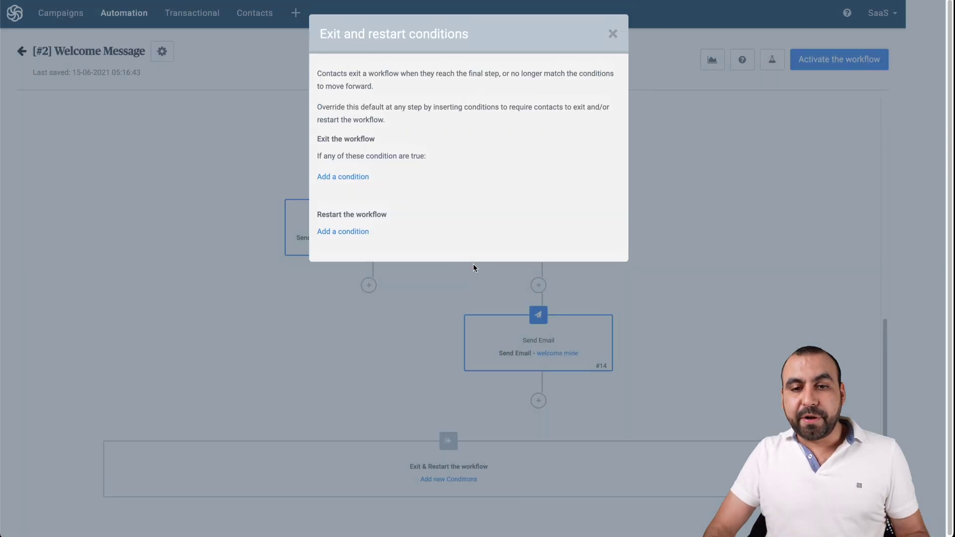
pyautogui.click(612, 33)
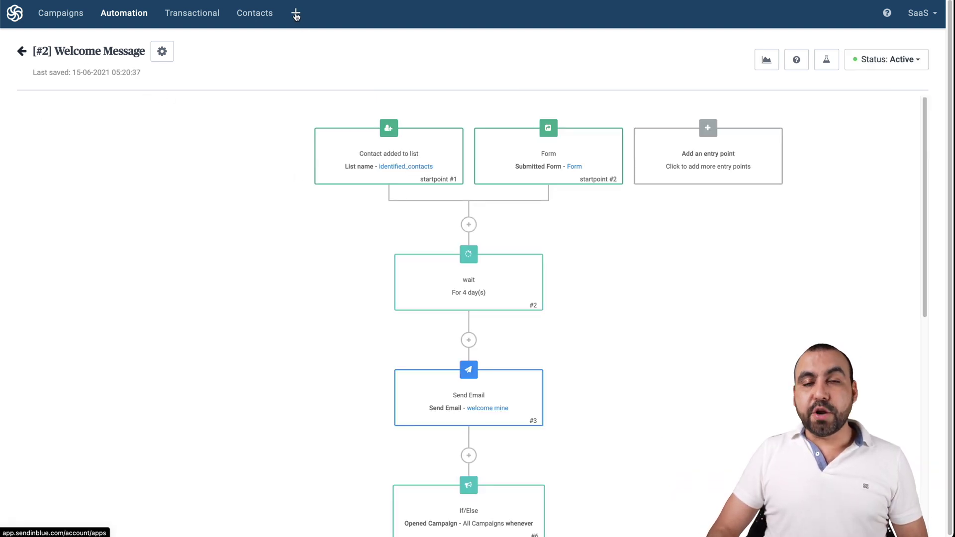
# Step: Open the Apps and Integrations page from the + in the top bar
pyautogui.click(296, 16)
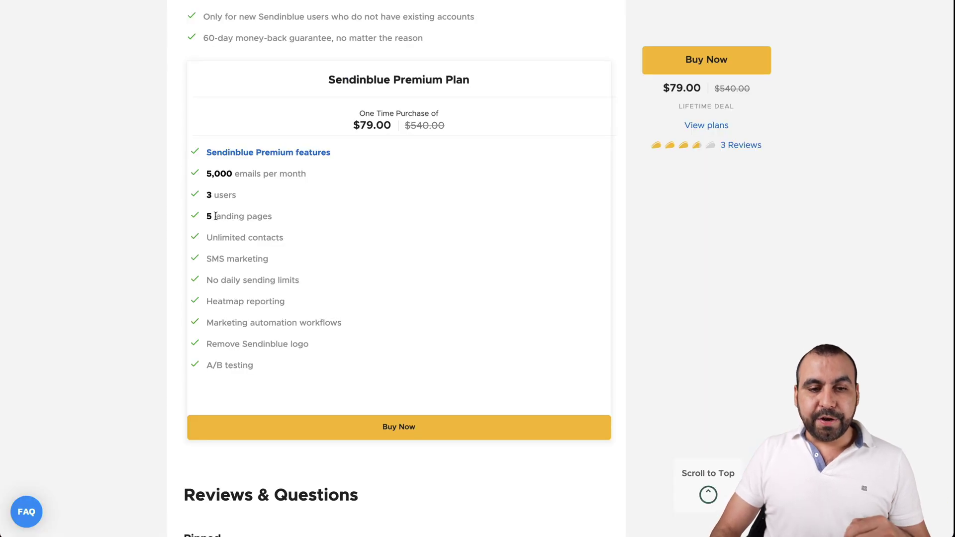
# Step: Highlight the 5 landing pages allowance on the deal page and review the apps overview
pyautogui.doubleClick(208, 216)
pyautogui.click(266, 217)
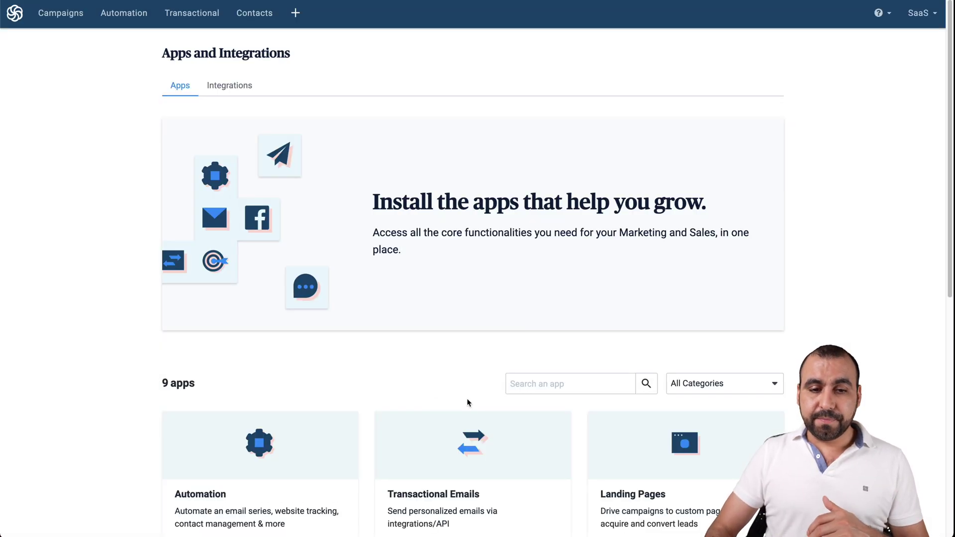
pyautogui.scroll(-1, 467, 402)
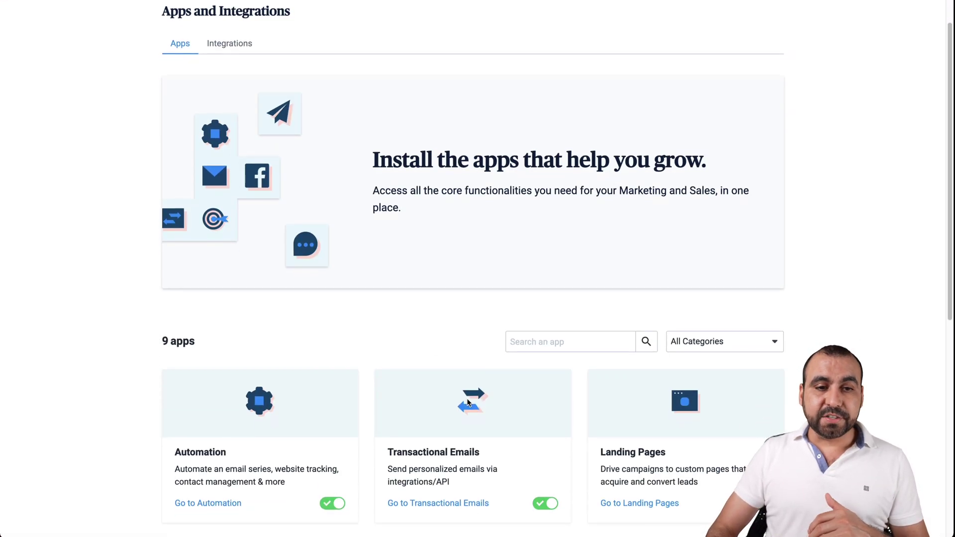
pyautogui.scroll(-6, 467, 402)
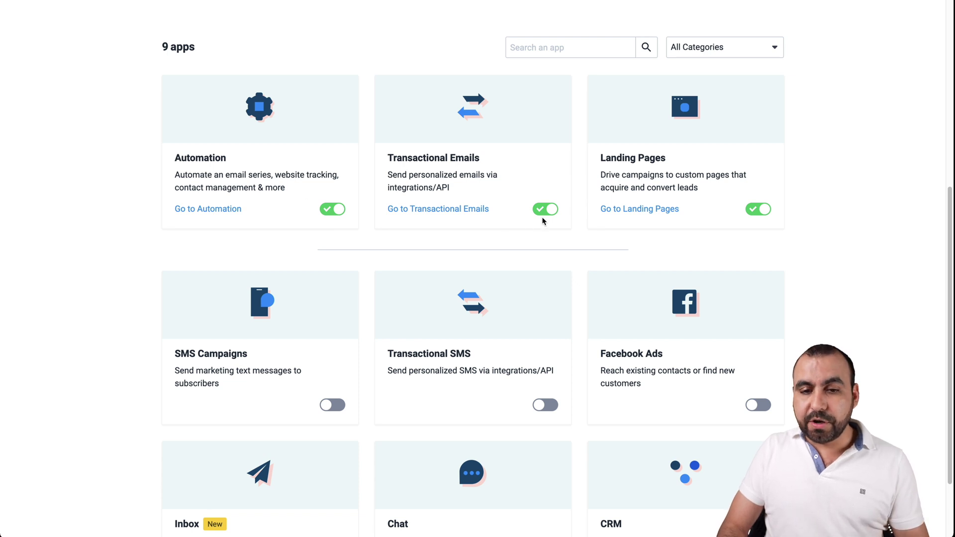
pyautogui.moveTo(389, 175); pyautogui.dragTo(497, 175)
pyautogui.click(486, 177)
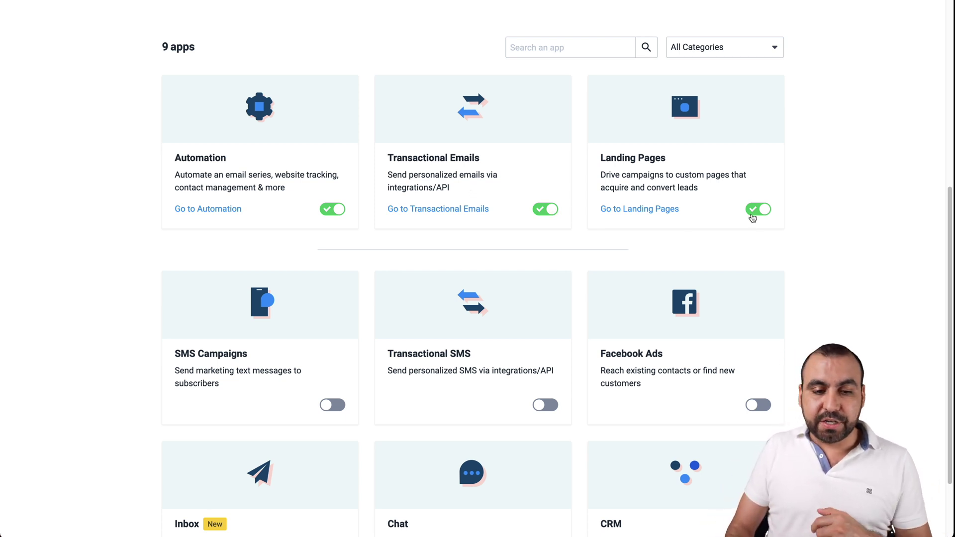
# Step: Go to the Landing pages list from the Landing Pages card
pyautogui.scroll(-2, 370, 365)
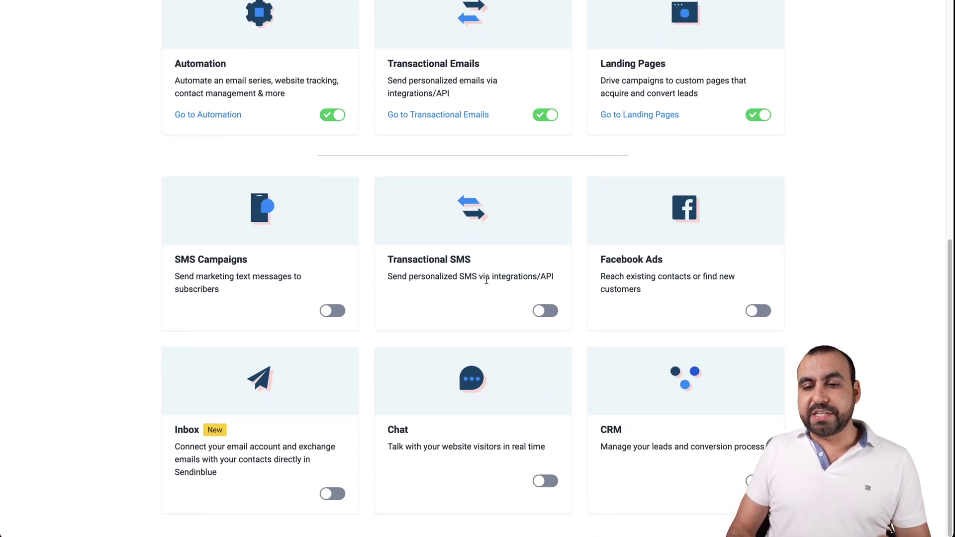
pyautogui.scroll(-1, 685, 269)
pyautogui.scroll(1, 685, 269)
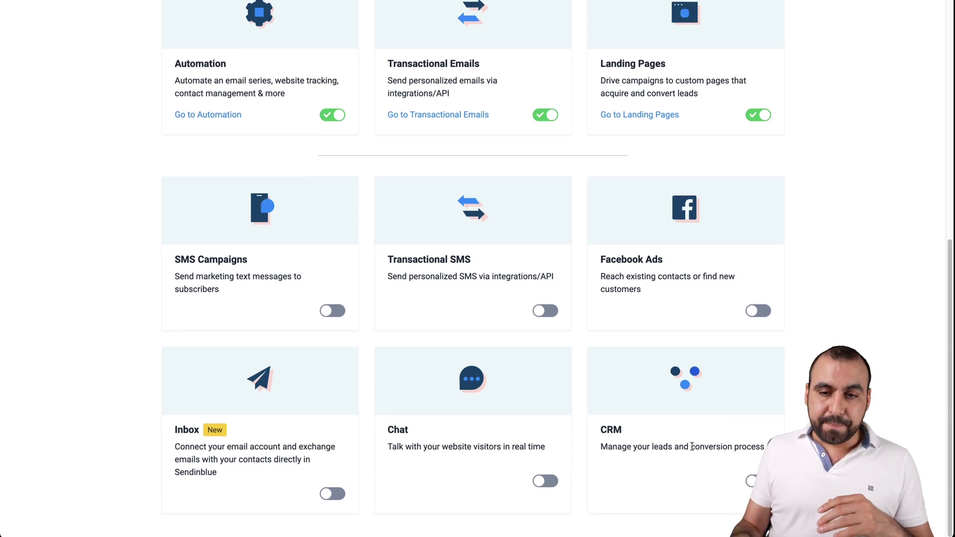
pyautogui.scroll(3, 692, 446)
pyautogui.click(655, 290)
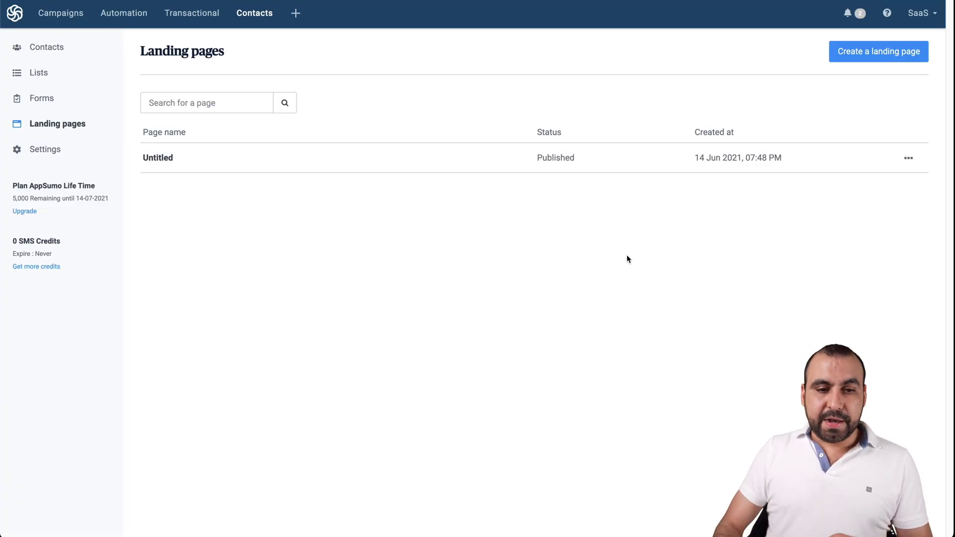
# Step: Start a new landing page and browse the template gallery to the Video Library template
pyautogui.click(883, 49)
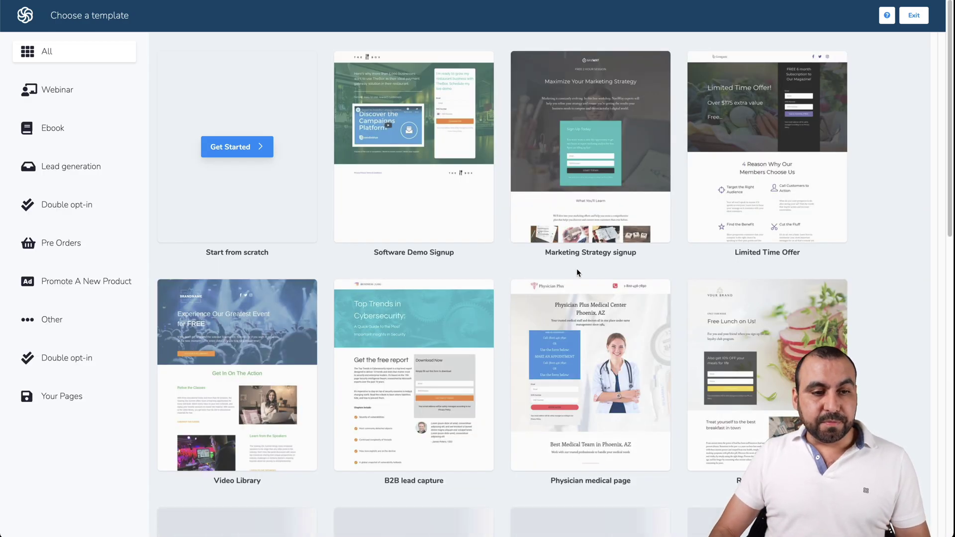
pyautogui.scroll(-2, 576, 272)
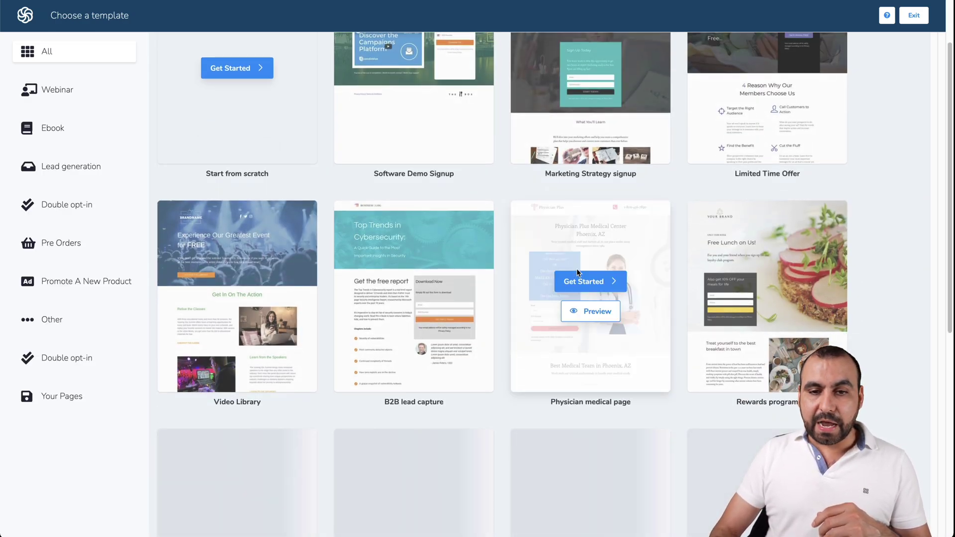
pyautogui.scroll(2, 576, 273)
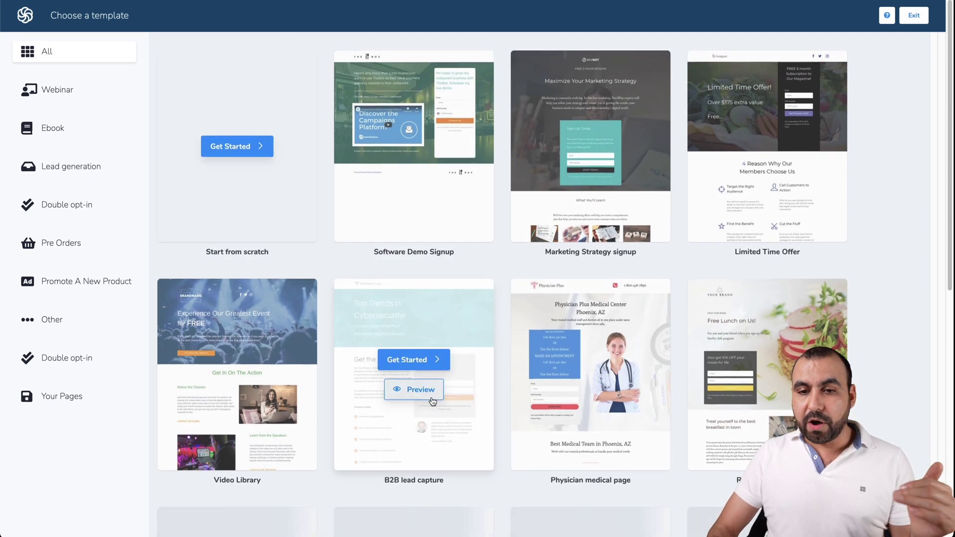
pyautogui.scroll(-15, 432, 400)
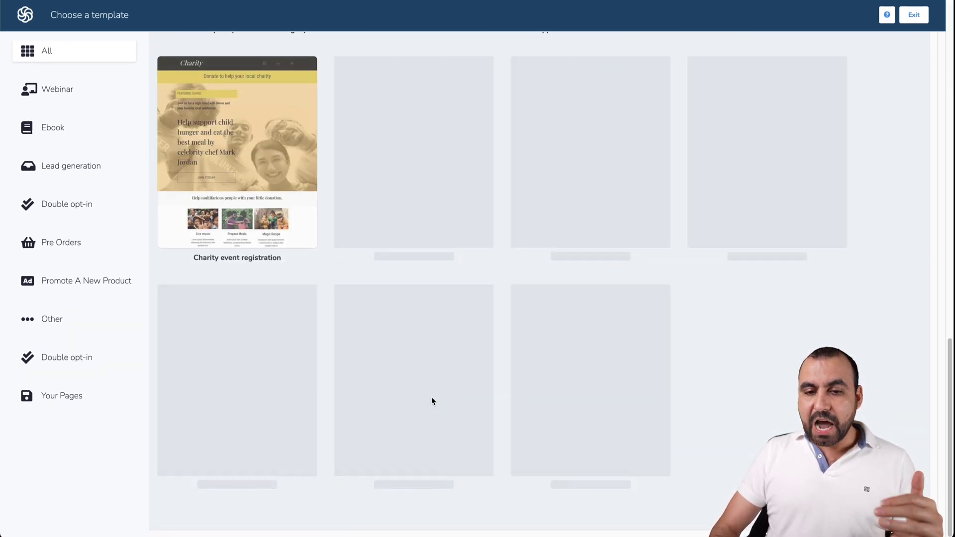
pyautogui.scroll(15, 432, 397)
pyautogui.scroll(-5, 431, 397)
pyautogui.scroll(-10, 431, 397)
pyautogui.scroll(15, 431, 397)
pyautogui.scroll(-1, 430, 406)
pyautogui.scroll(-10, 428, 410)
pyautogui.scroll(5, 428, 410)
pyautogui.scroll(8, 428, 411)
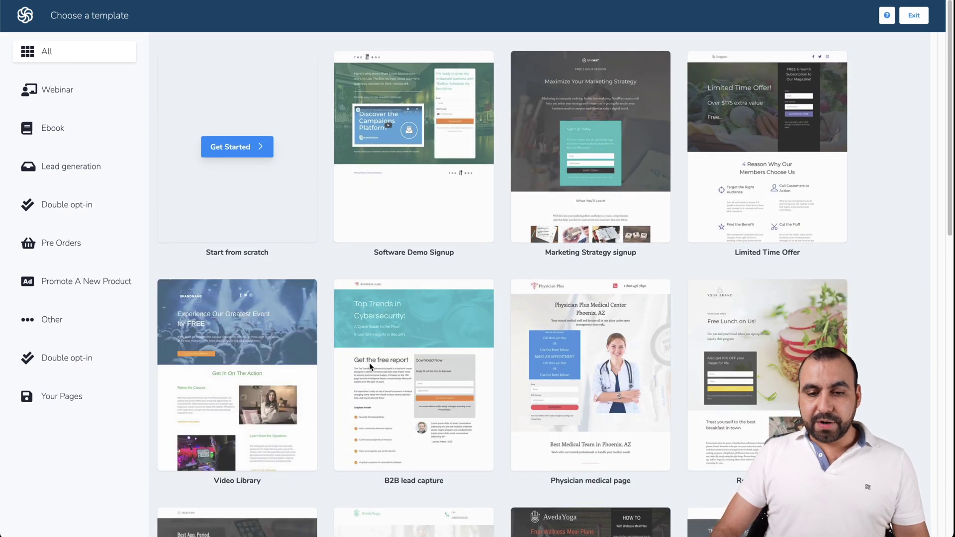
pyautogui.moveTo(388, 366)
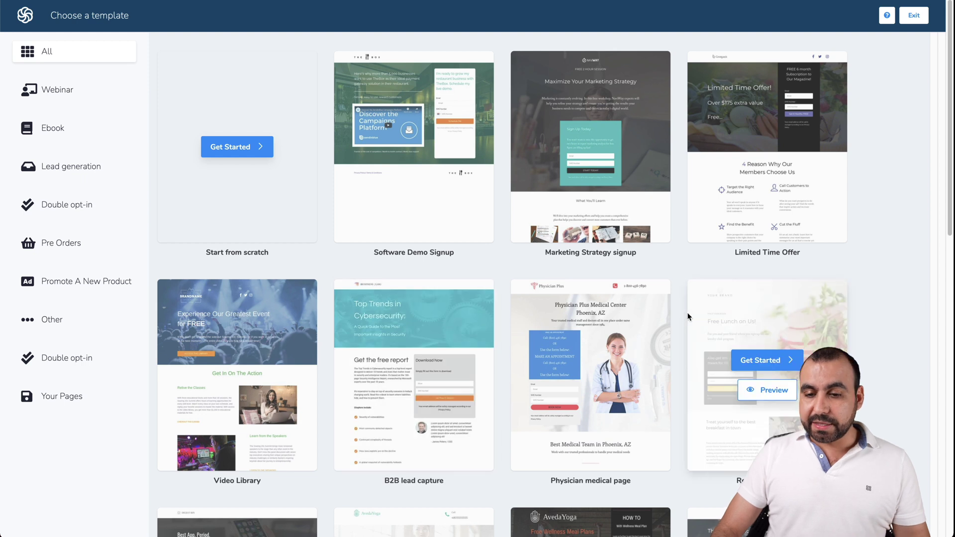
# Step: Build the page from the Video Library template and accept the name Untitled2
pyautogui.moveTo(263, 344)
pyautogui.click(218, 365)
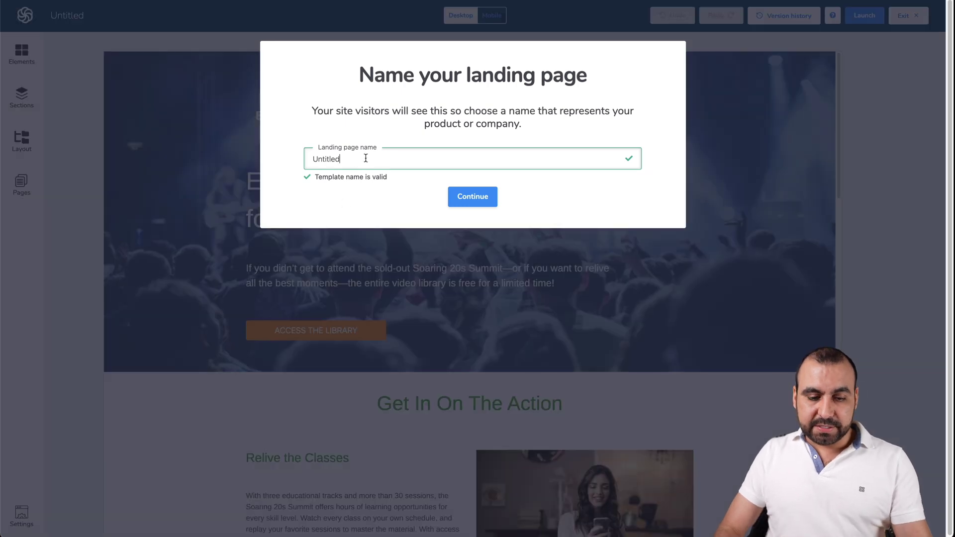
pyautogui.click(489, 194)
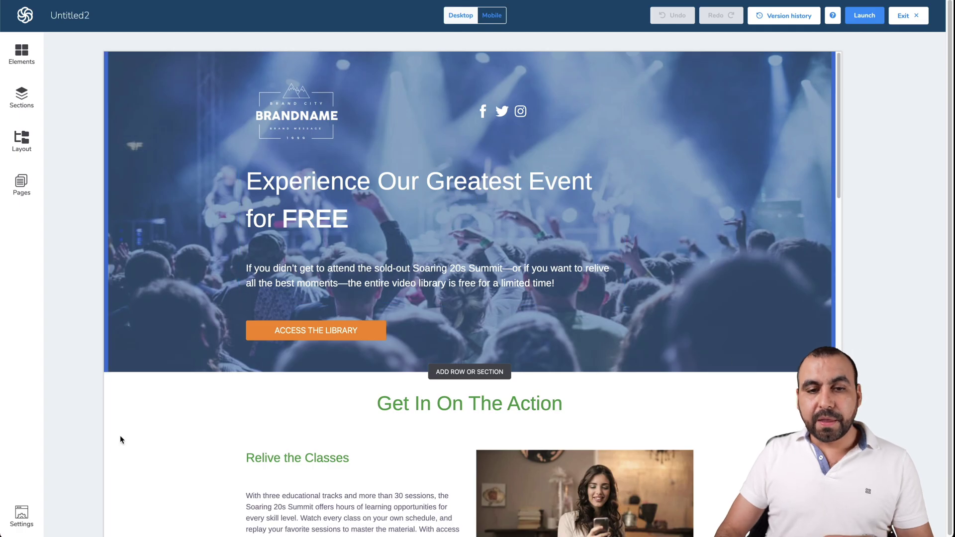
# Step: Inspect the logo, headline and ACCESS THE LIBRARY button, expanding its Style, Spacing and Visibility options
pyautogui.click(249, 106)
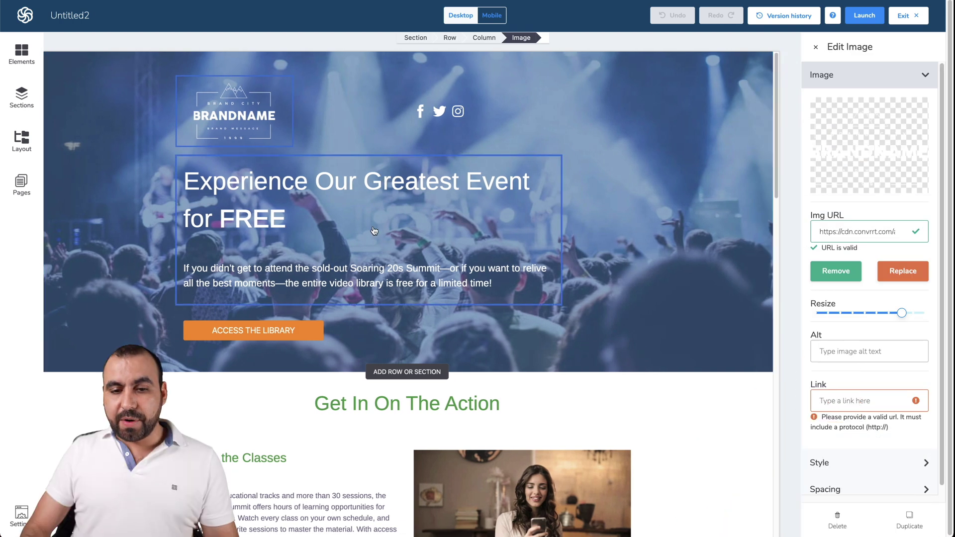
pyautogui.click(374, 233)
pyautogui.click(312, 326)
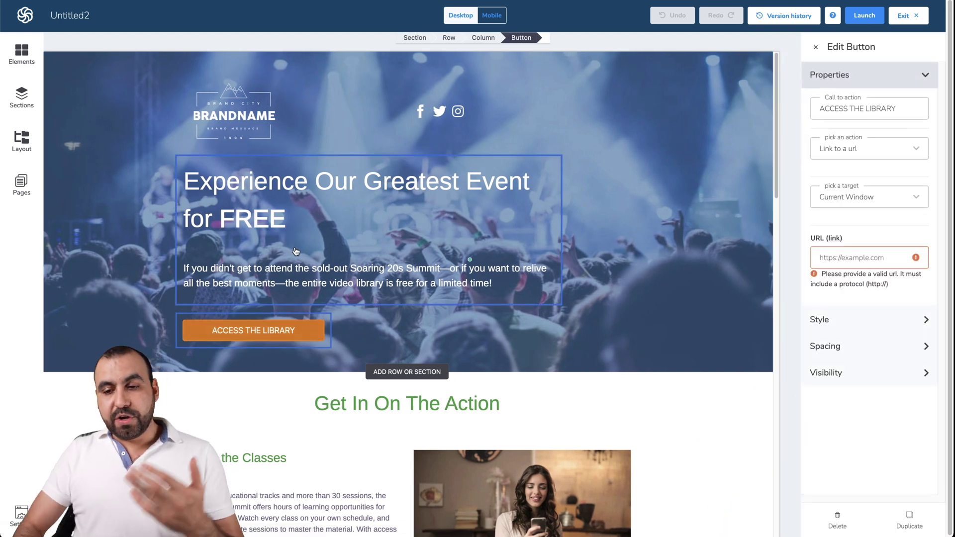
pyautogui.click(862, 258)
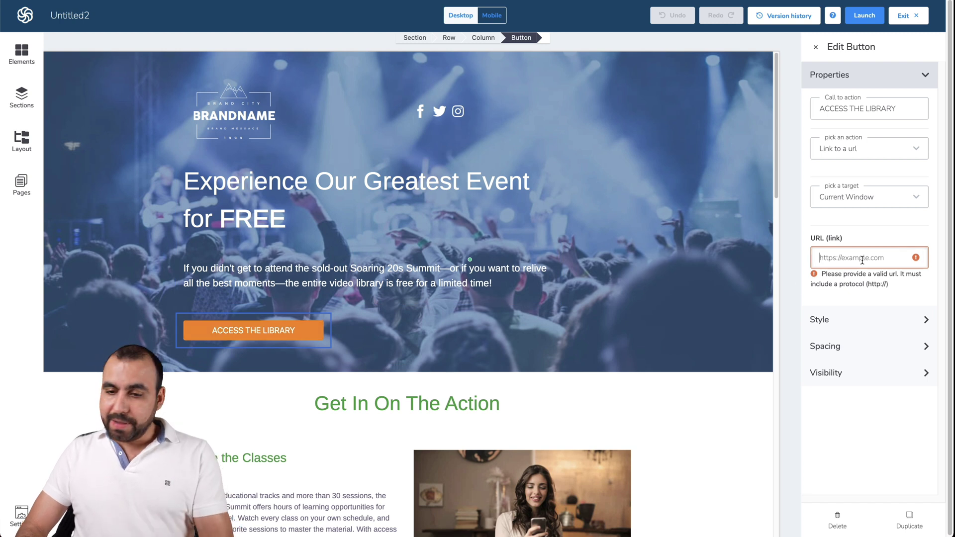
pyautogui.click(927, 319)
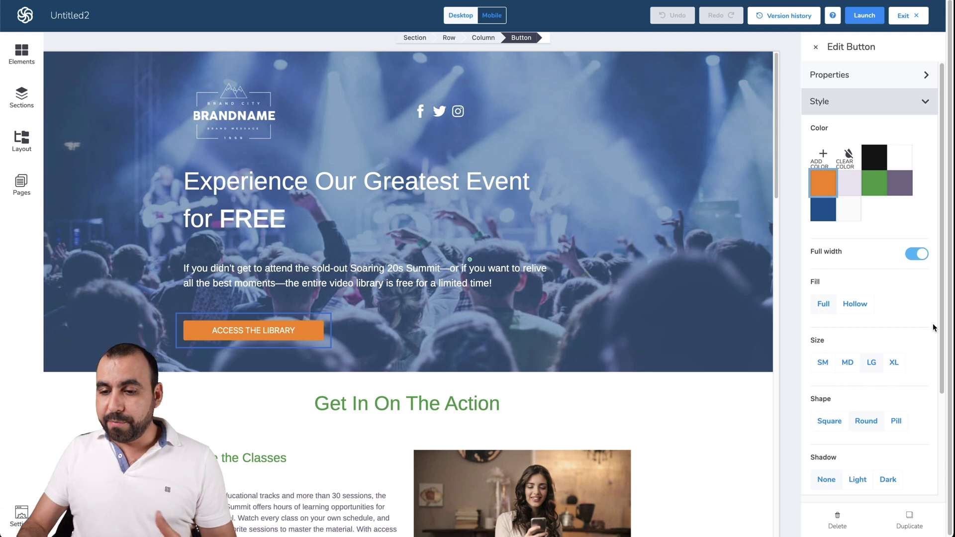
pyautogui.scroll(-3, 922, 358)
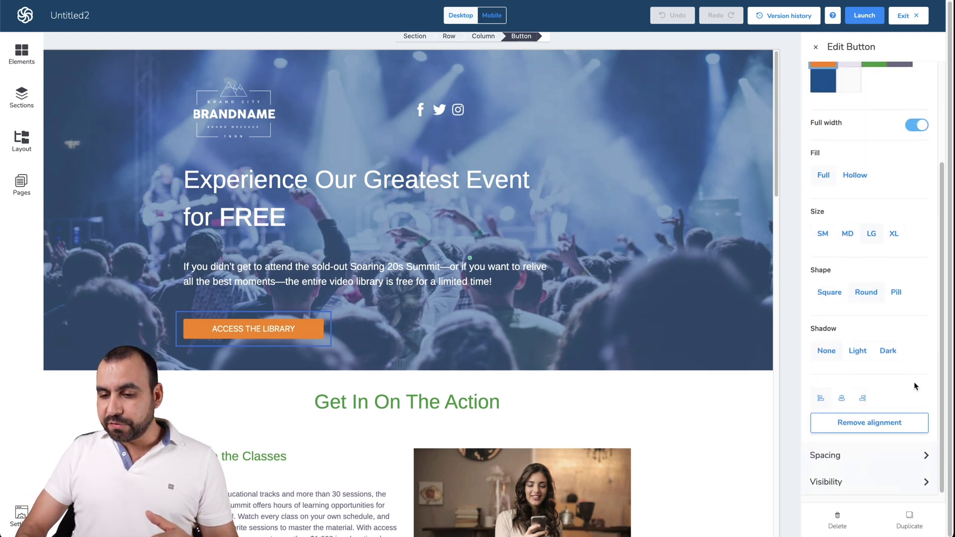
pyautogui.click(923, 455)
pyautogui.click(927, 413)
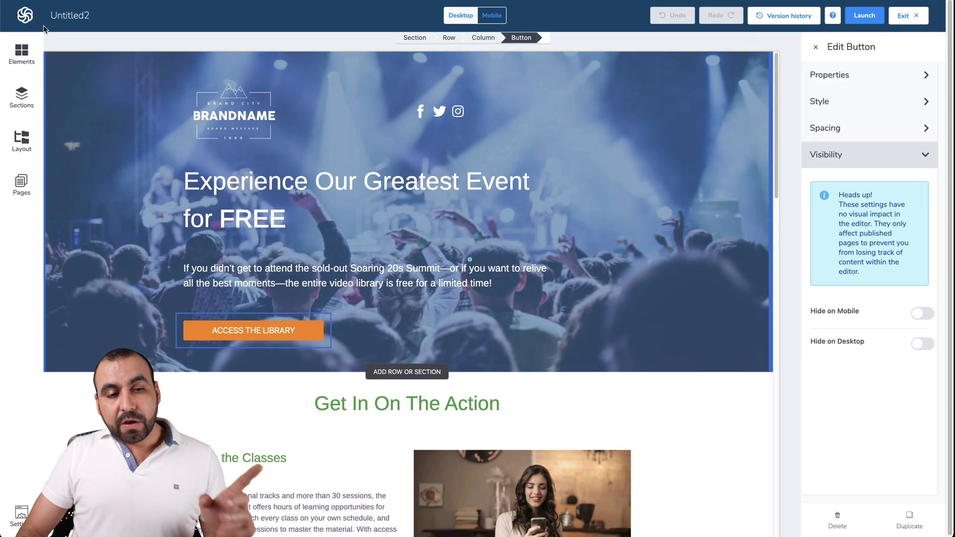
# Step: Browse the pre-made Sections library under Elements
pyautogui.click(22, 50)
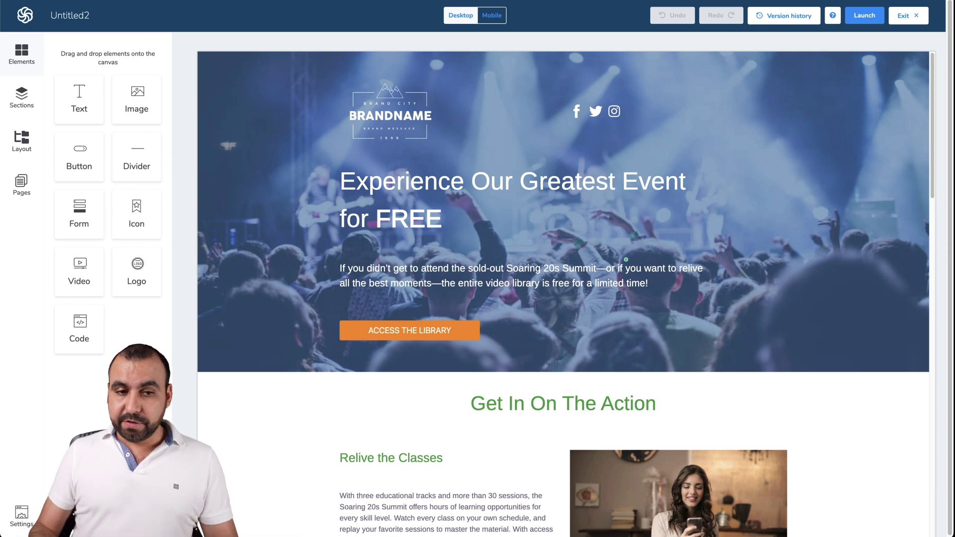
pyautogui.click(25, 90)
pyautogui.moveTo(147, 348)
pyautogui.scroll(-10, 148, 348)
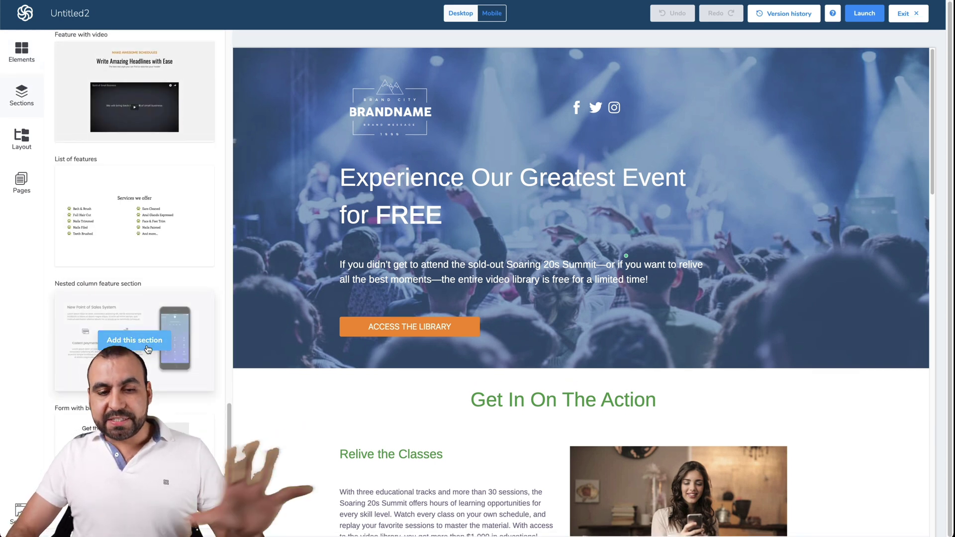
pyautogui.scroll(10, 147, 348)
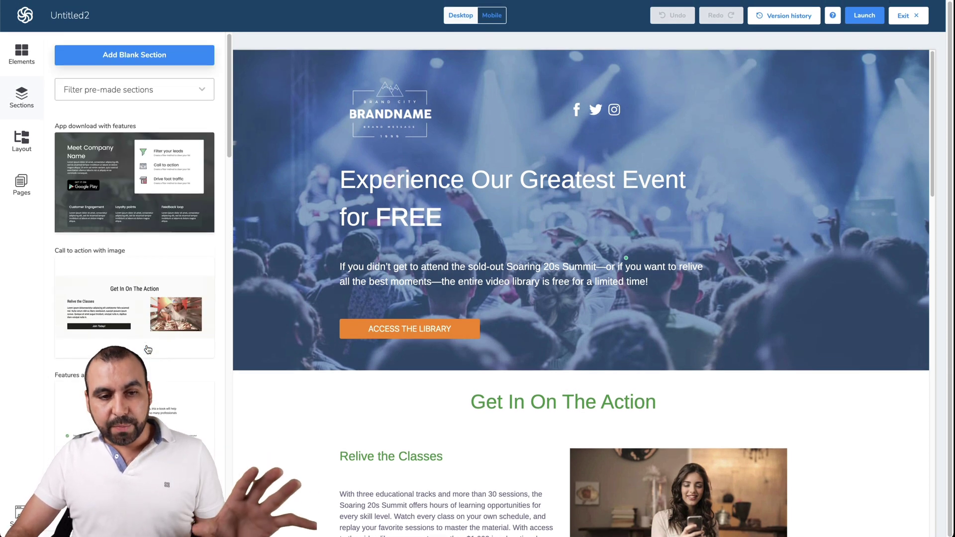
# Step: Filter the section library by HEADER, then by HOW IT WORKS
pyautogui.click(168, 93)
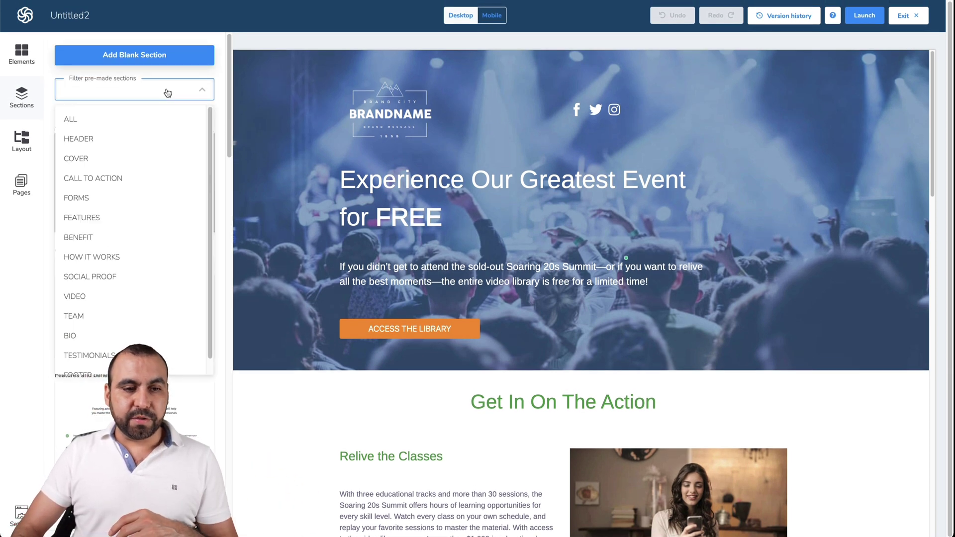
pyautogui.click(121, 140)
pyautogui.scroll(-10, 202, 299)
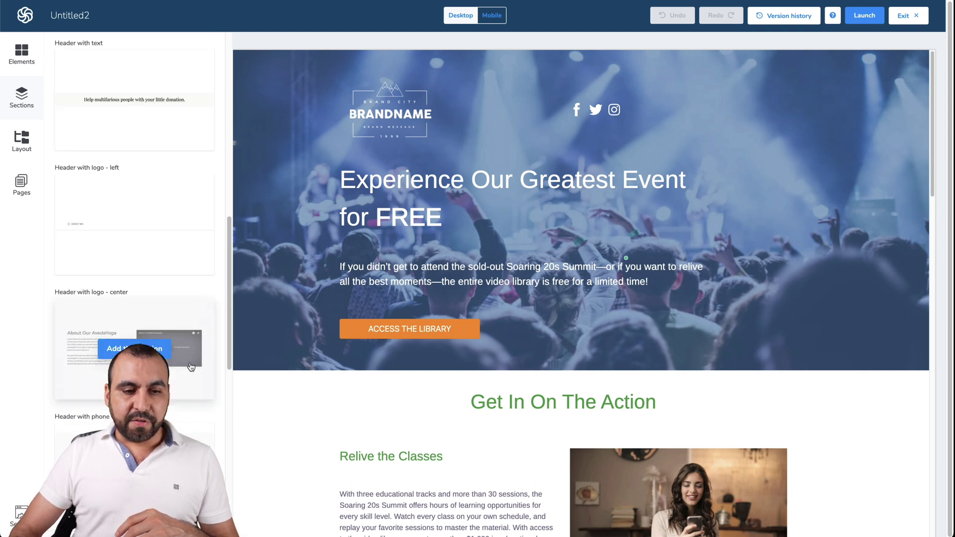
pyautogui.scroll(10, 191, 367)
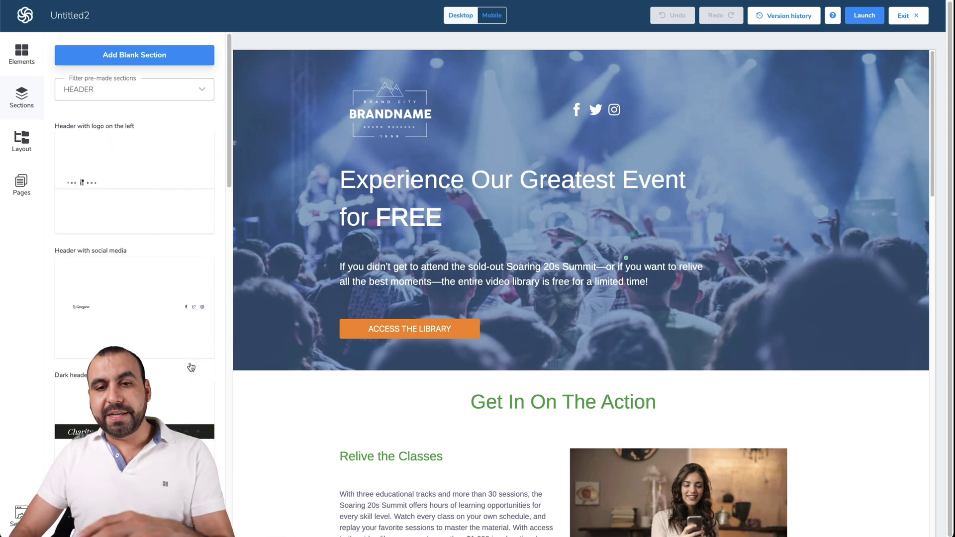
pyautogui.click(145, 98)
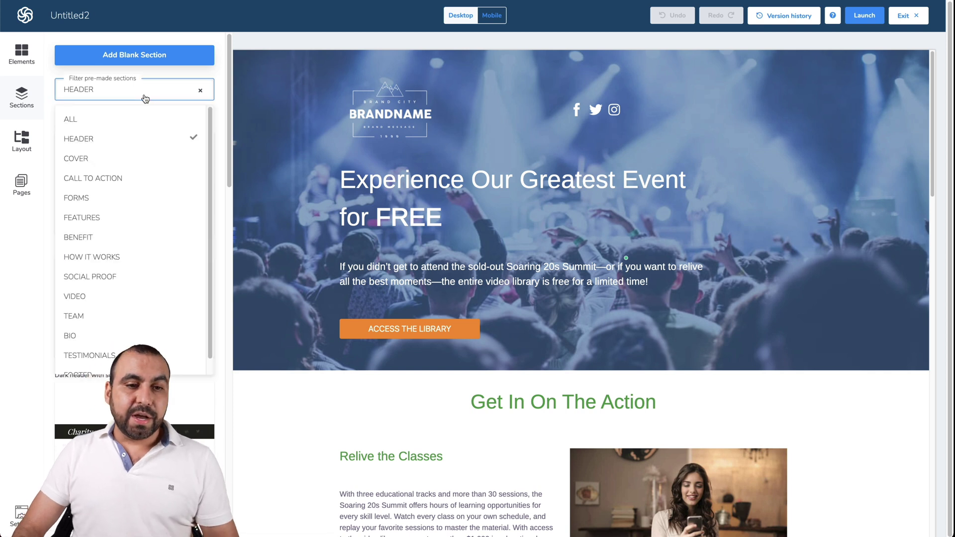
pyautogui.click(152, 264)
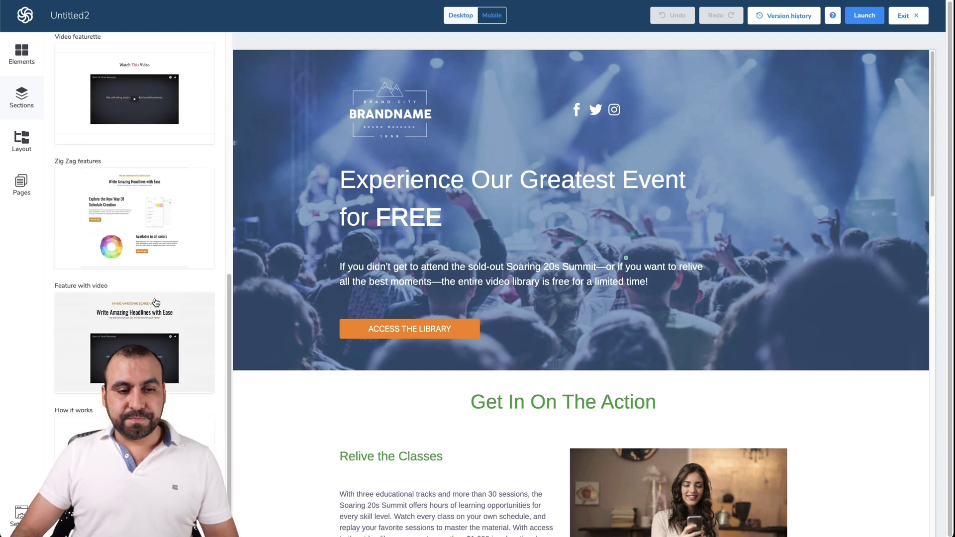
# Step: Use the Layout outline to jump between sections and move Section 3 below Section 4
pyautogui.click(21, 140)
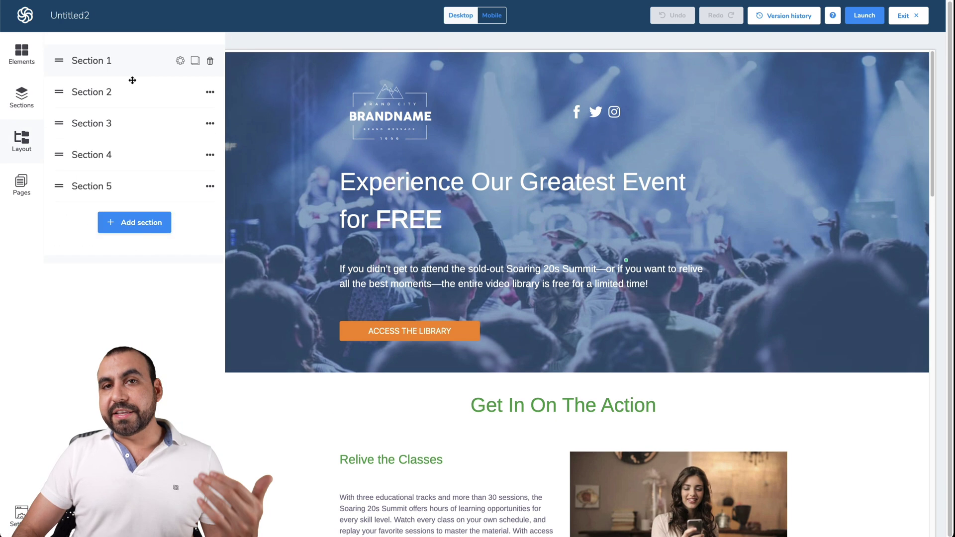
pyautogui.click(143, 181)
pyautogui.click(142, 123)
pyautogui.click(136, 61)
pyautogui.click(141, 149)
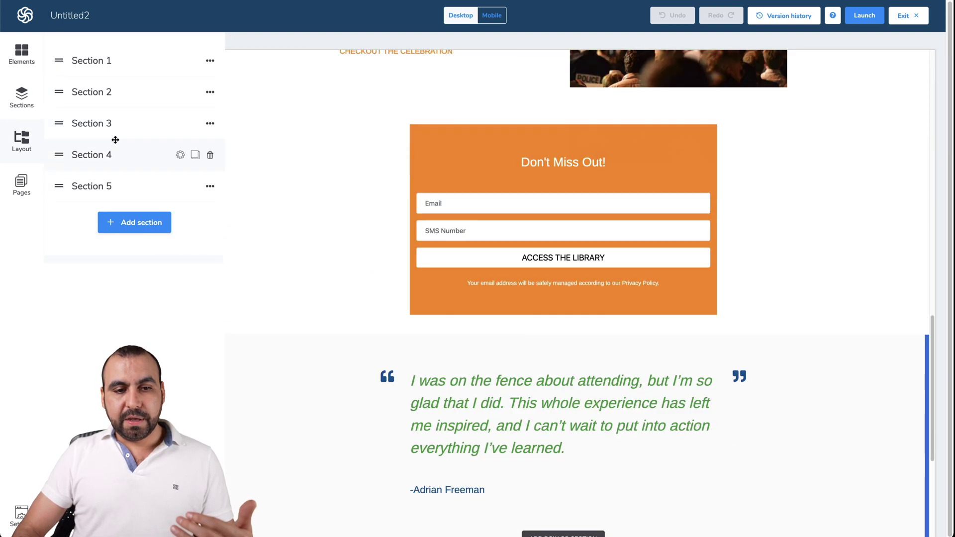
pyautogui.moveTo(107, 119); pyautogui.dragTo(109, 159)
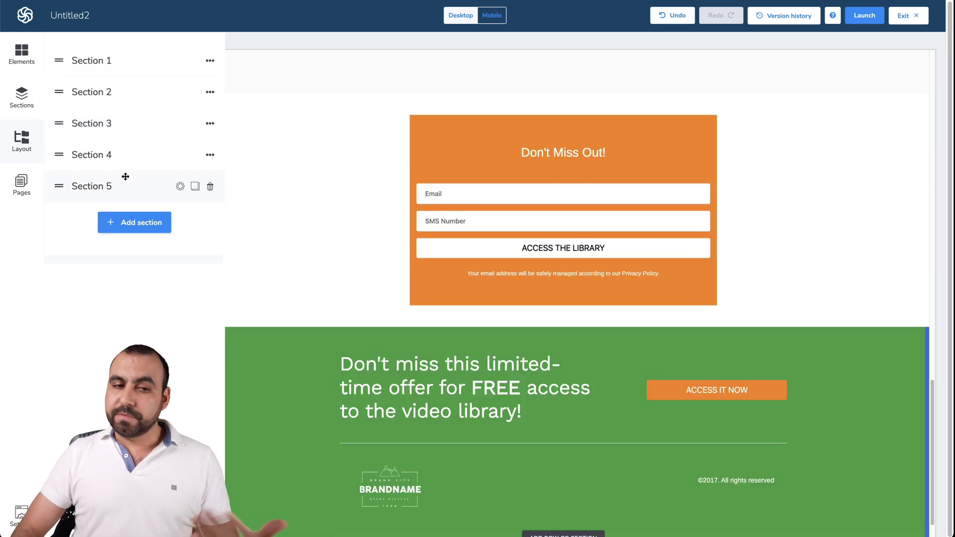
# Step: Open the index page from Pages and select the Don't Miss Out! heading
pyautogui.click(21, 184)
pyautogui.click(99, 61)
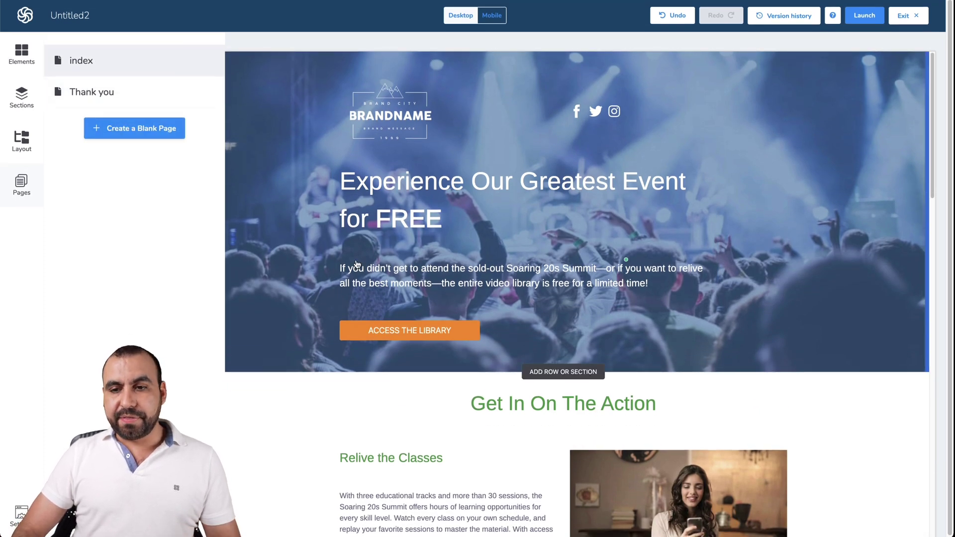
pyautogui.scroll(-20, 547, 199)
pyautogui.click(551, 110)
# Step: Select the signup form and its containing section, trying Launch along the way
pyautogui.click(549, 211)
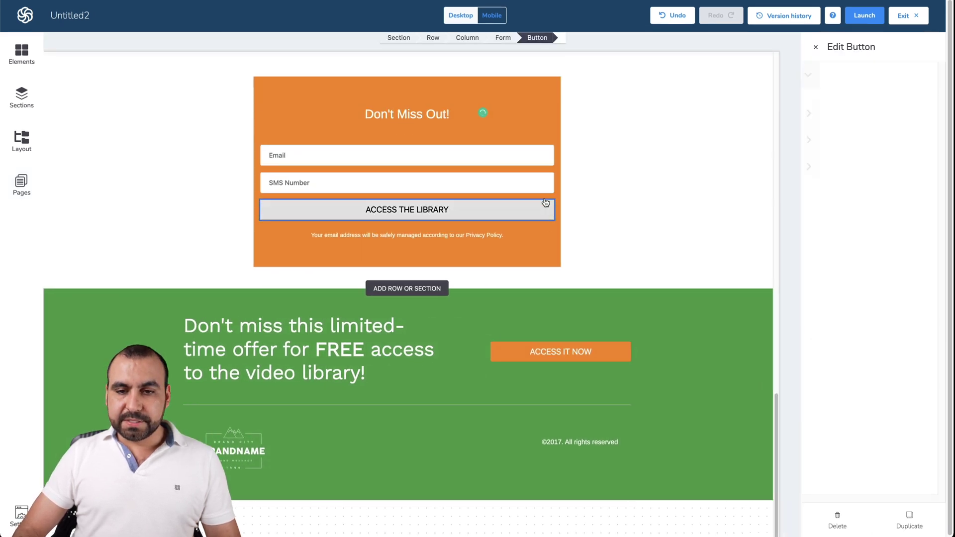
pyautogui.click(535, 168)
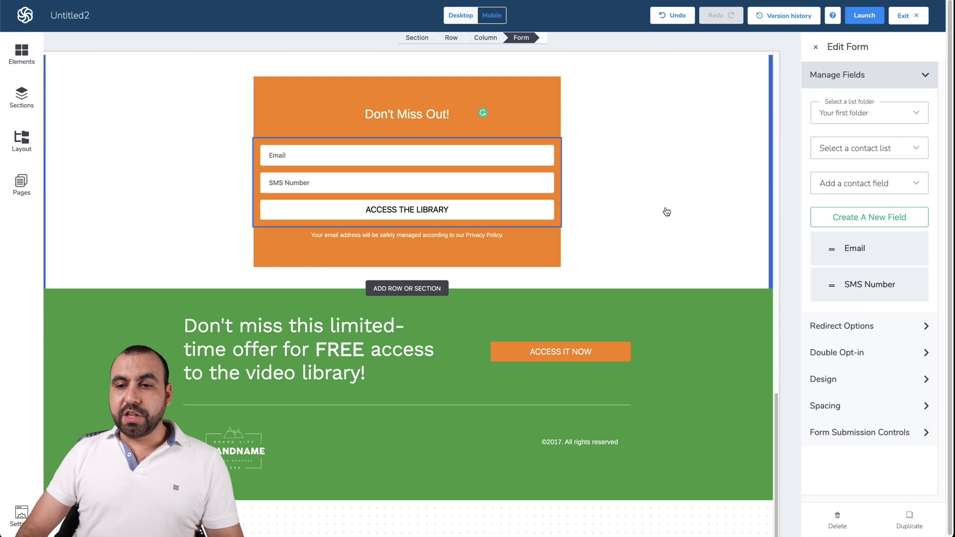
pyautogui.click(864, 17)
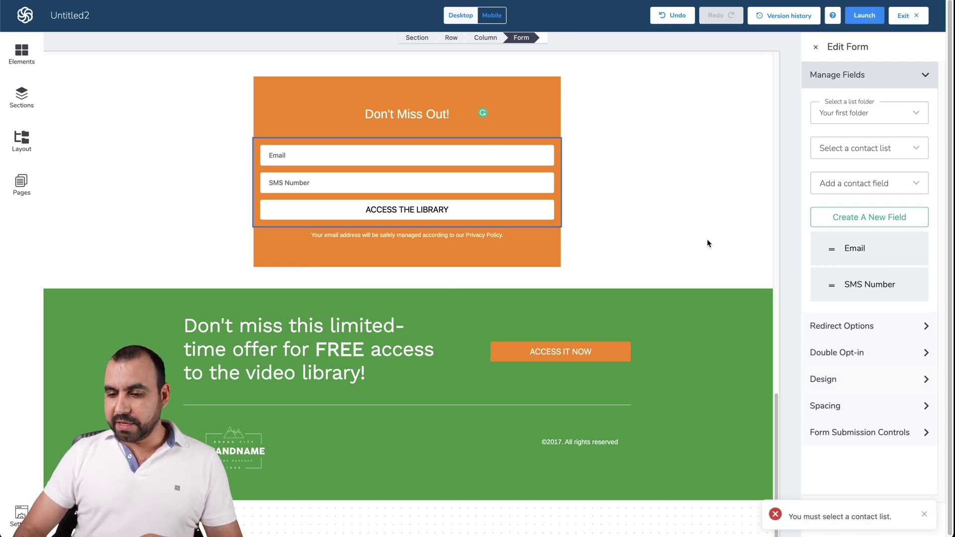
pyautogui.click(685, 146)
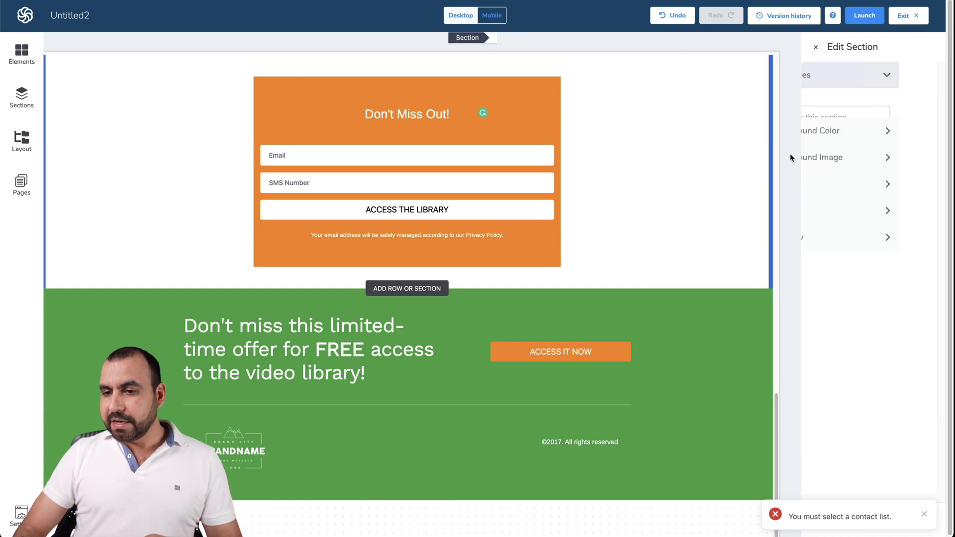
pyautogui.click(864, 18)
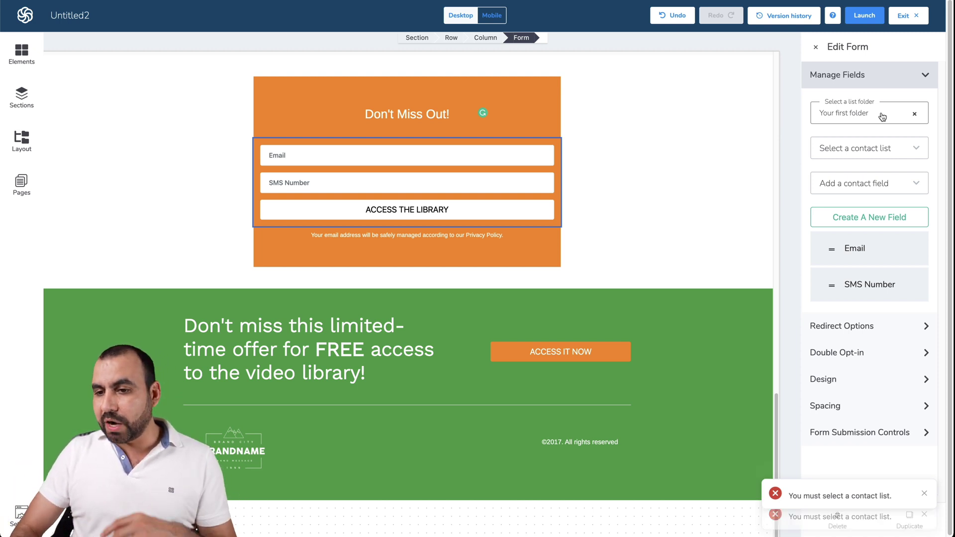
# Step: Link the form to Your first list in SAAS MASTER, add a LASTNAME field, and launch
pyautogui.click(883, 115)
pyautogui.click(875, 149)
pyautogui.click(869, 119)
pyautogui.click(878, 155)
pyautogui.click(879, 152)
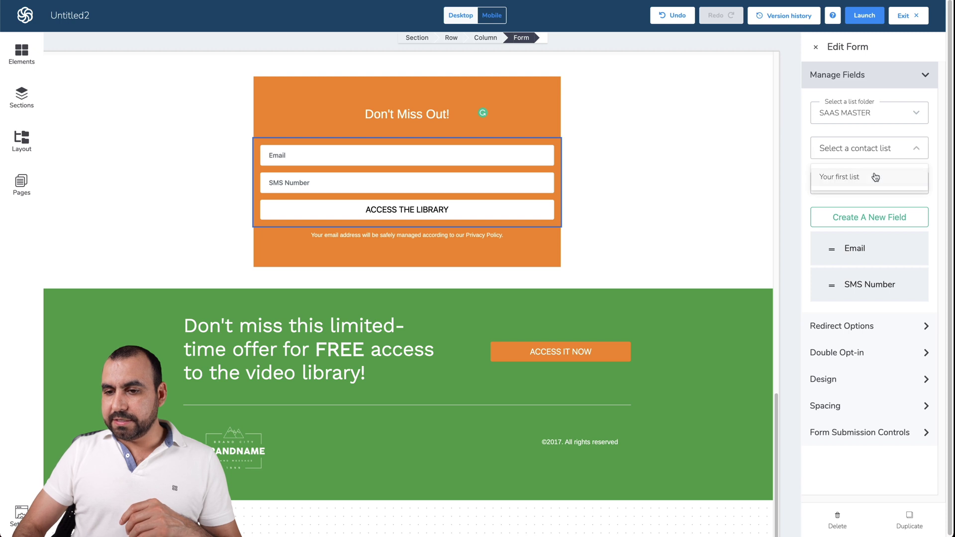
pyautogui.click(867, 177)
pyautogui.click(854, 184)
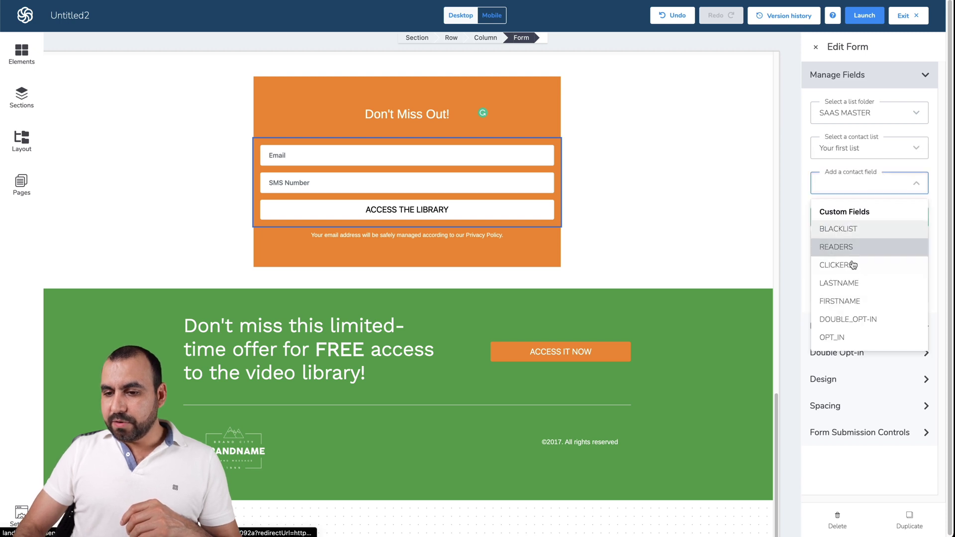
pyautogui.click(857, 283)
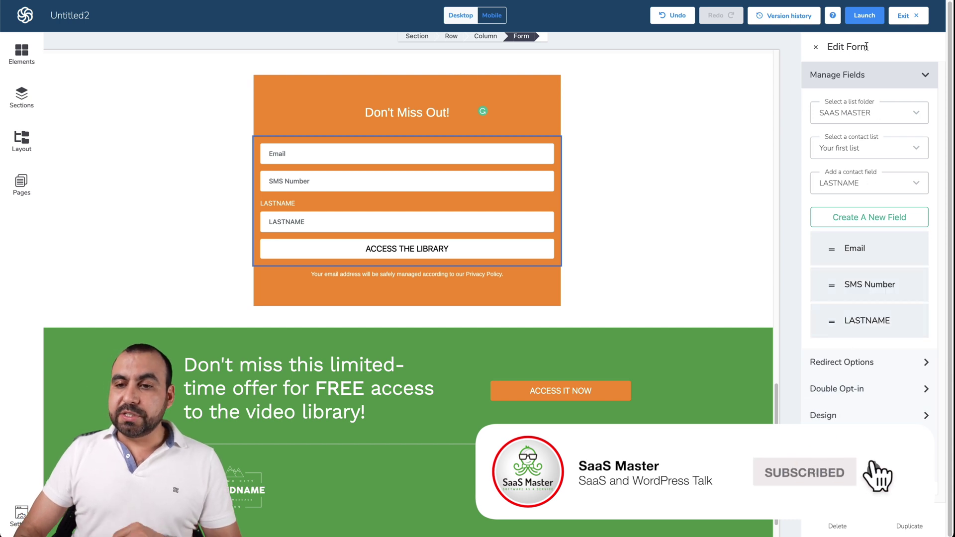
pyautogui.click(863, 17)
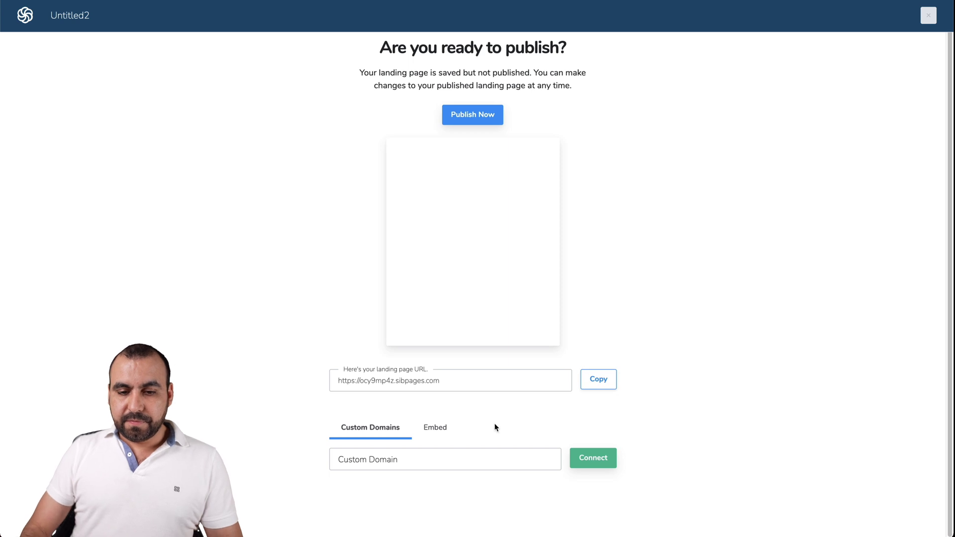
# Step: Highlight the landing page URL and view the page's embed code
pyautogui.moveTo(340, 377); pyautogui.dragTo(455, 376)
pyautogui.click(457, 376)
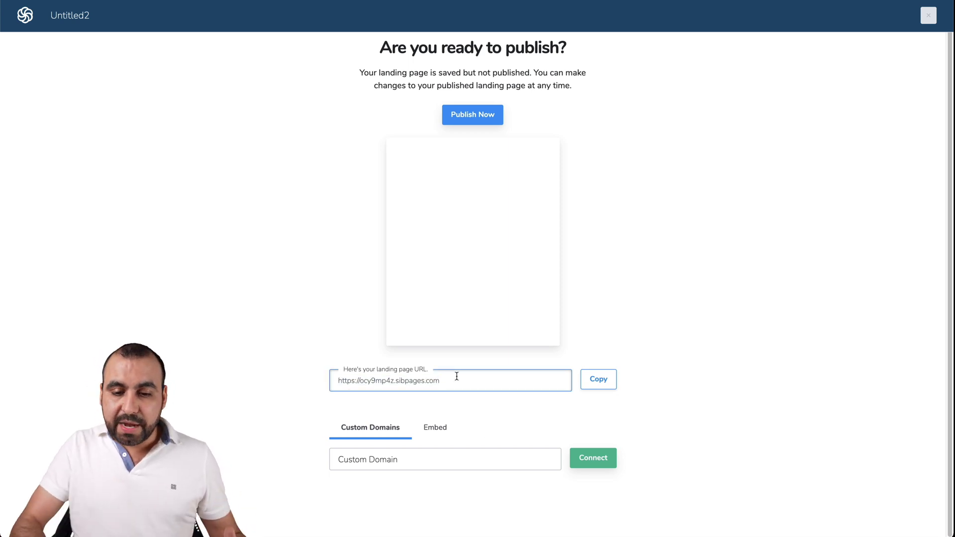
pyautogui.click(465, 452)
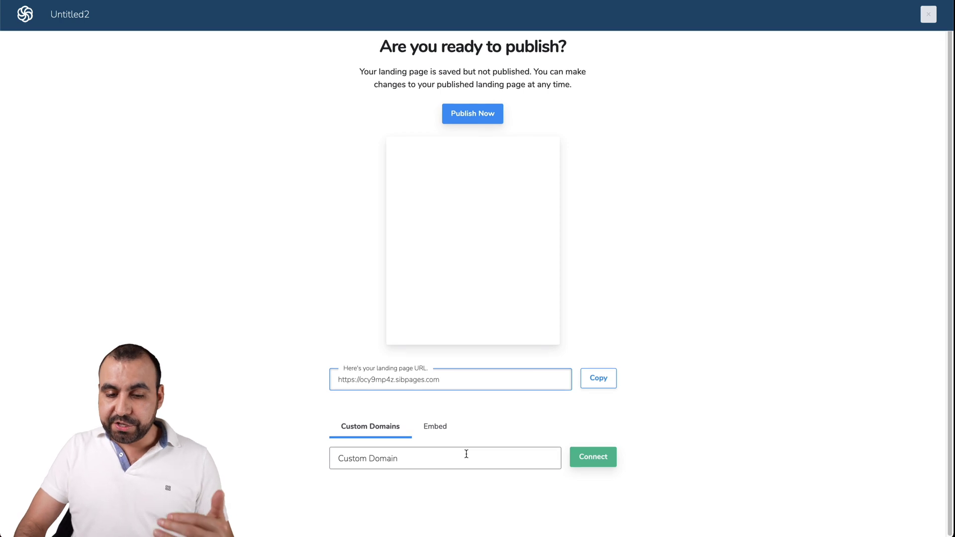
pyautogui.click(444, 422)
pyautogui.scroll(-3, 444, 424)
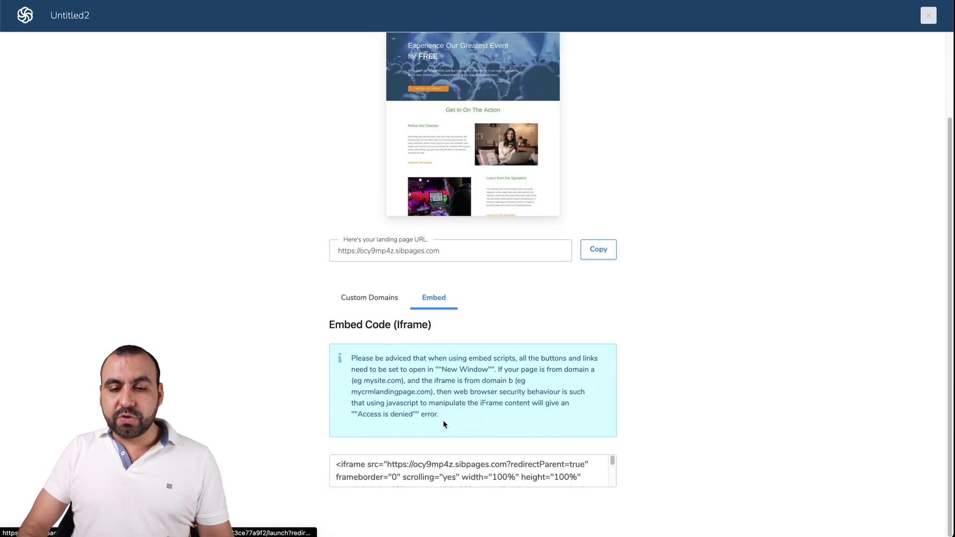
pyautogui.scroll(2, 349, 347)
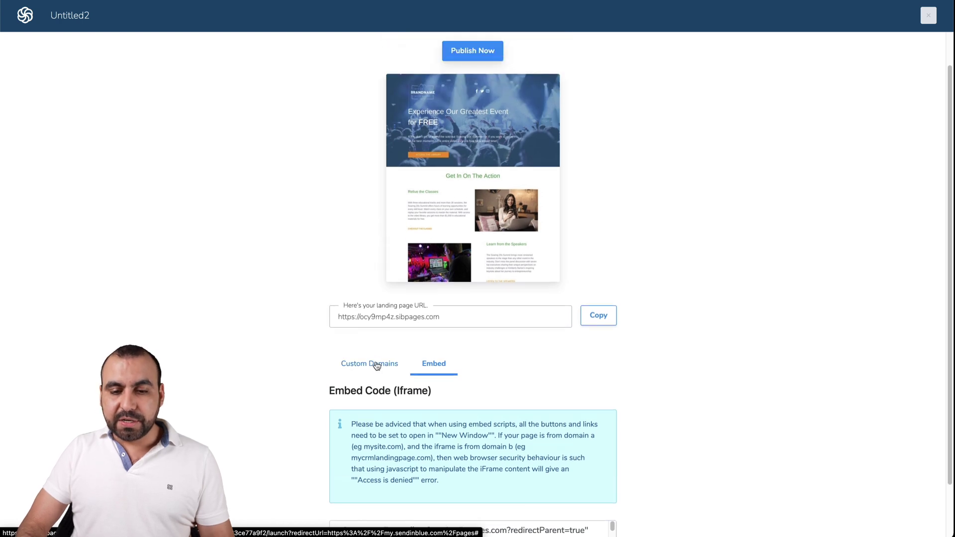
# Step: Connect landing.saasmaster.net as the custom domain and review the listed DNS records
pyautogui.click(374, 363)
pyautogui.click(428, 456)
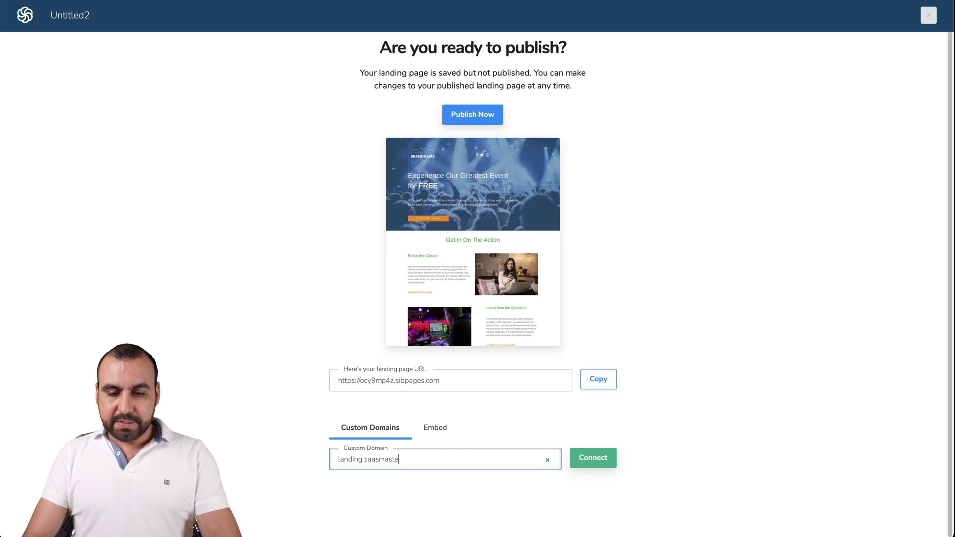
pyautogui.click(593, 457)
pyautogui.scroll(-6, 601, 453)
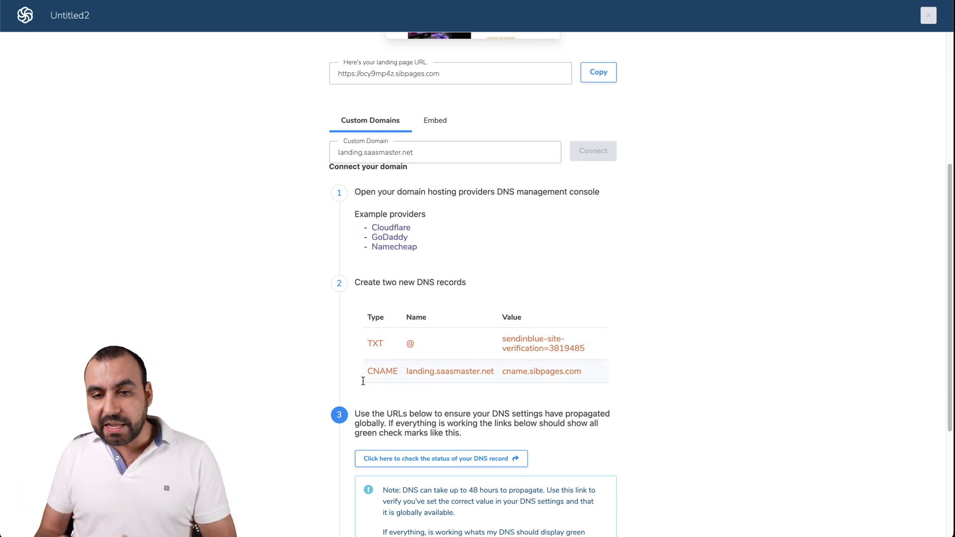
pyautogui.scroll(7, 363, 381)
# Step: Publish Untitled2, copy its sibpages URL, and review the live page in a new tab
pyautogui.click(490, 135)
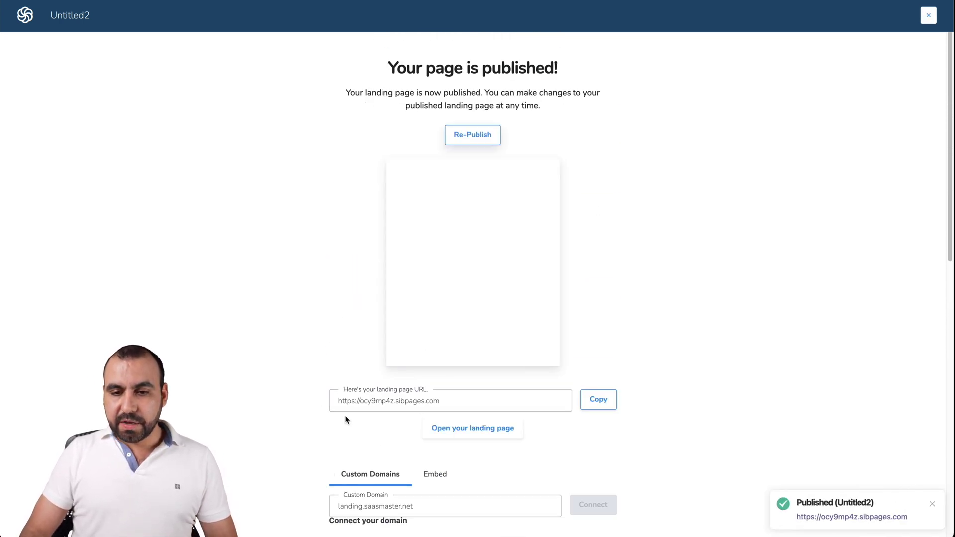
pyautogui.click(594, 399)
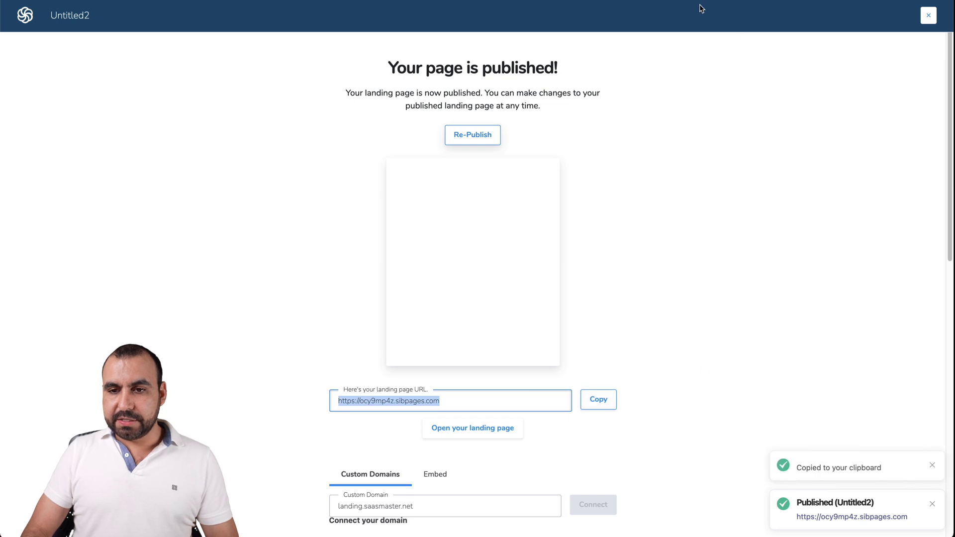
pyautogui.press('super+t')
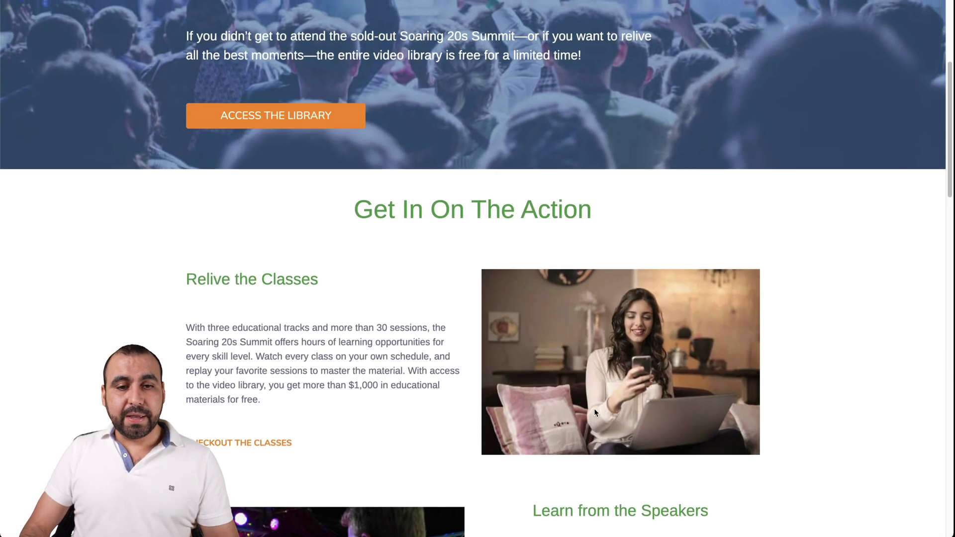
pyautogui.scroll(-20, 594, 412)
pyautogui.scroll(20, 594, 412)
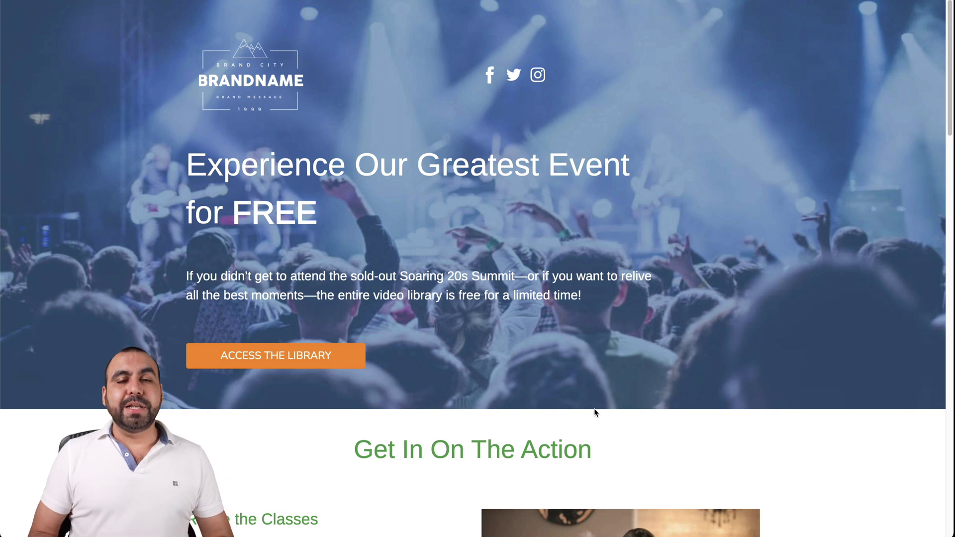
pyautogui.scroll(-20, 594, 410)
pyautogui.scroll(20, 594, 410)
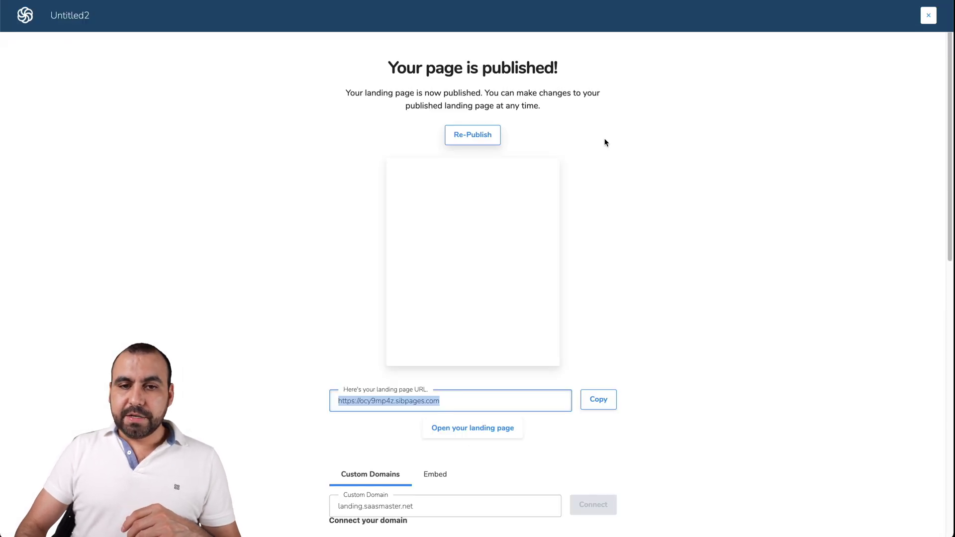
# Step: Close the publish screen to the Landing pages list and open the account menu
pyautogui.click(926, 15)
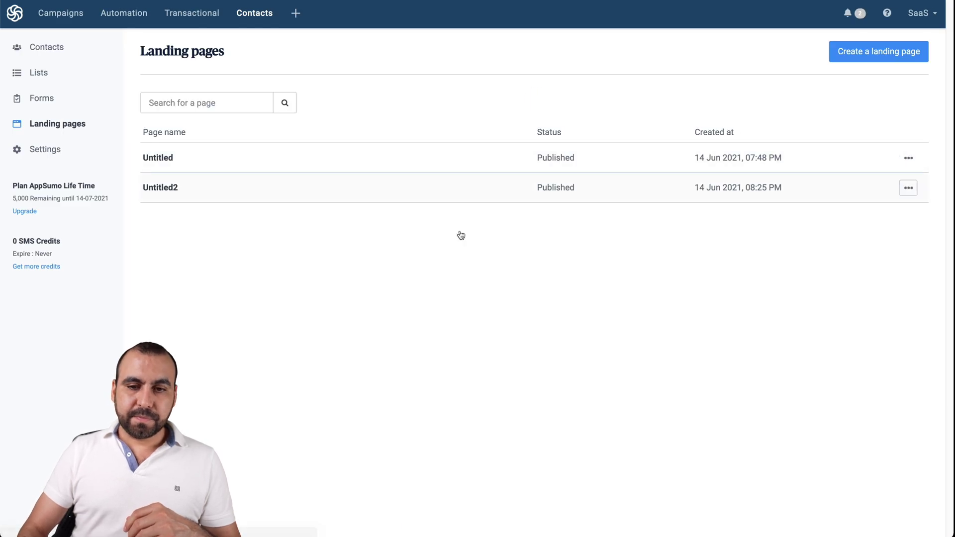
pyautogui.click(923, 16)
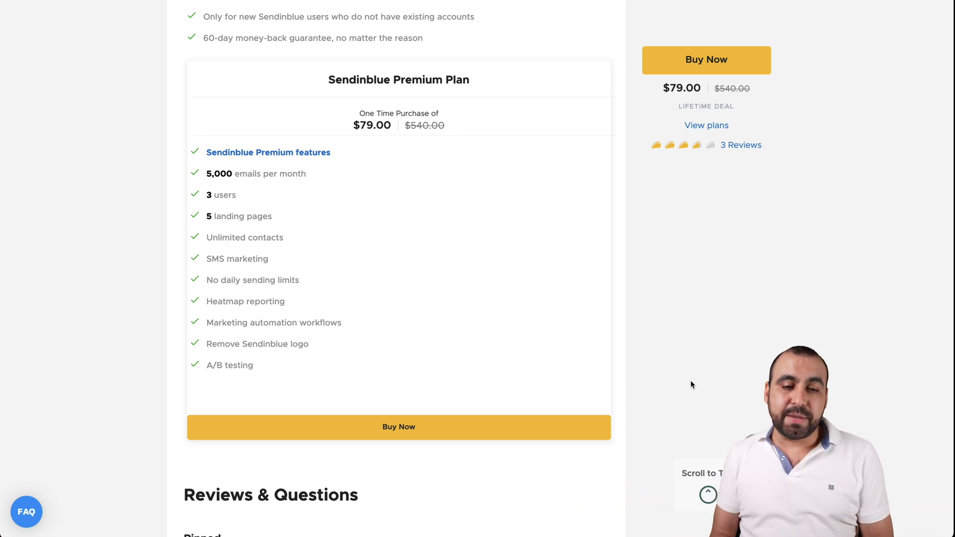
# Step: Highlight the 5,000 emails allowance, then License Tier 1's $89.00 price and 20,000 monthly emails
pyautogui.moveTo(205, 175); pyautogui.dragTo(321, 180)
pyautogui.click(329, 178)
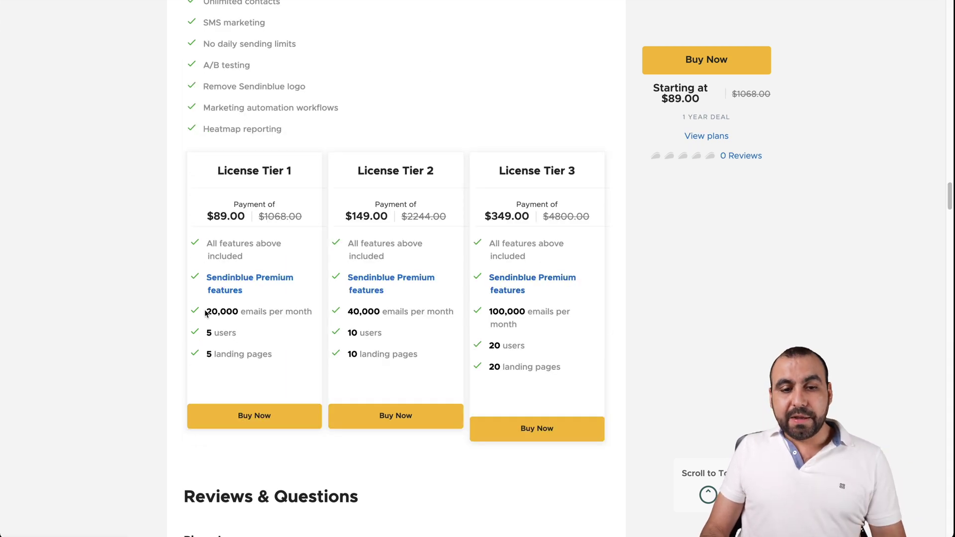
pyautogui.moveTo(206, 312); pyautogui.dragTo(288, 312)
pyautogui.click(296, 315)
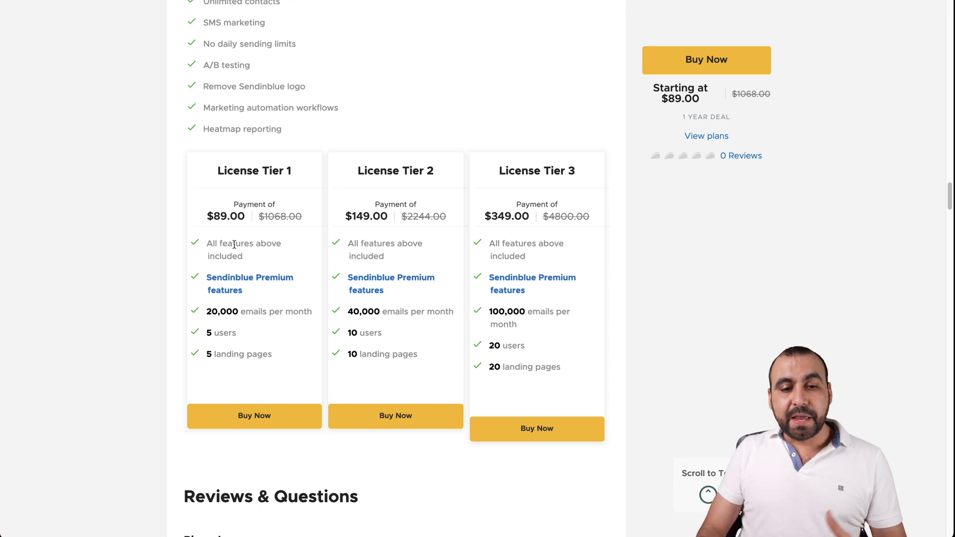
pyautogui.moveTo(207, 216); pyautogui.dragTo(245, 216)
pyautogui.click(249, 315)
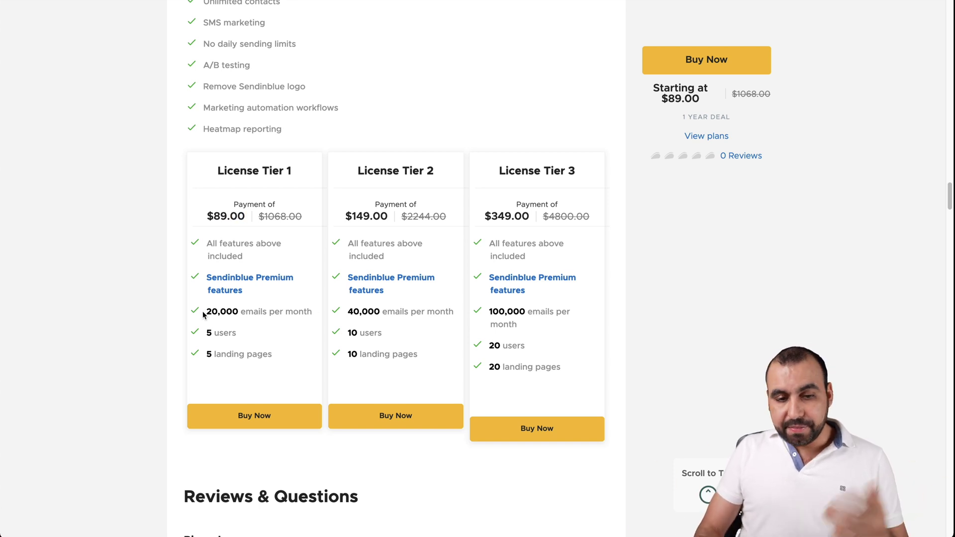
pyautogui.moveTo(206, 313); pyautogui.dragTo(246, 312)
pyautogui.click(262, 312)
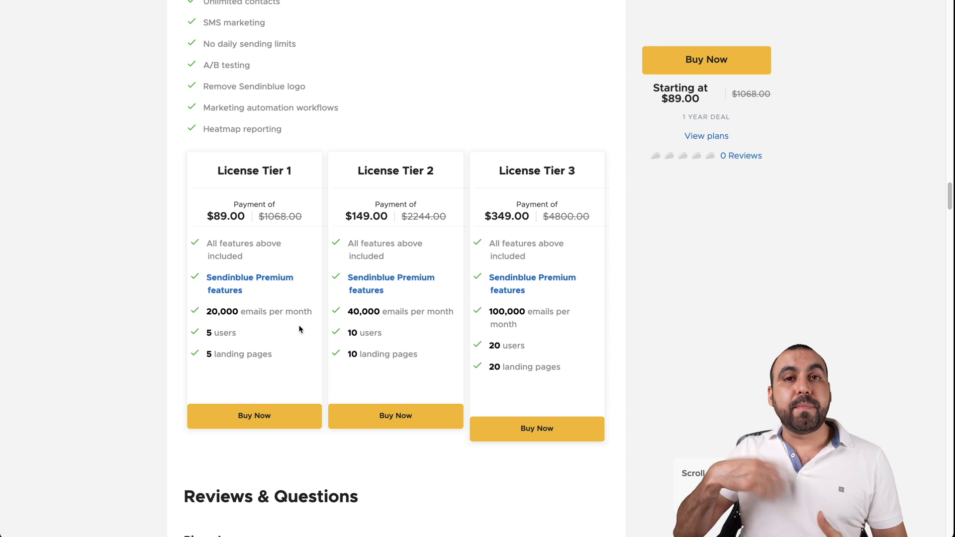